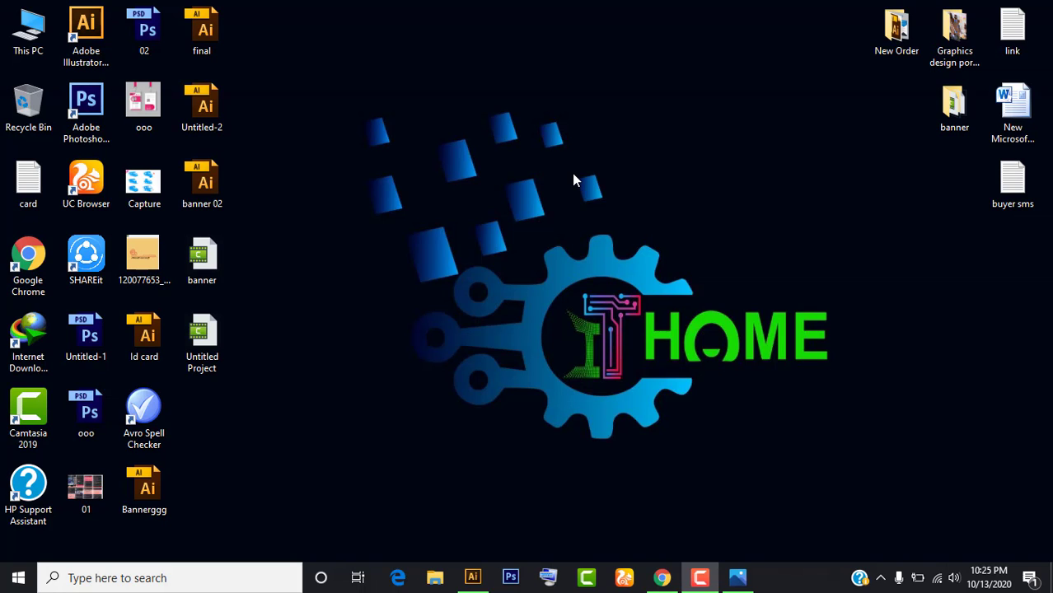
# - Open the web ad-sizes reference chart in Photos, then return to Illustrator
pyautogui.click(735, 576)
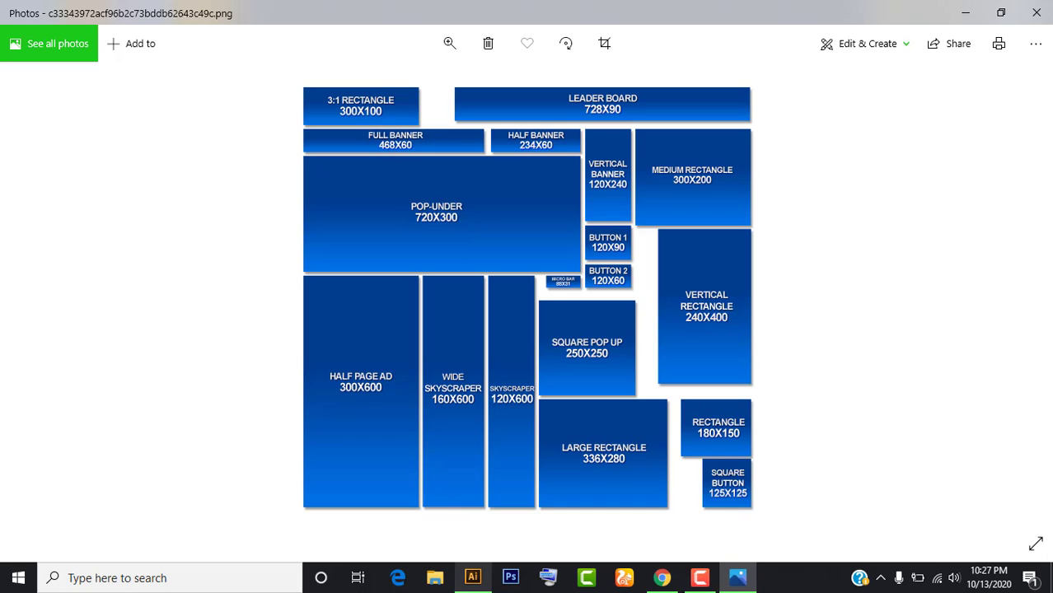
pyautogui.click(472, 578)
# - Create a new document named 'banner', 720 px wide, 300 px high, in RGB colour mode
pyautogui.click(43, 12)
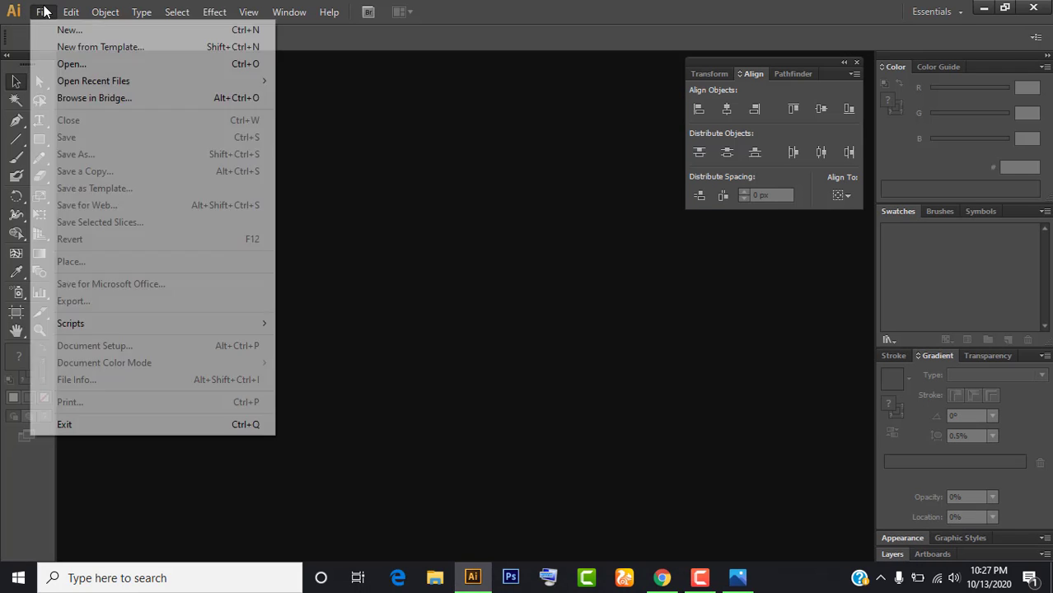
pyautogui.click(33, 28)
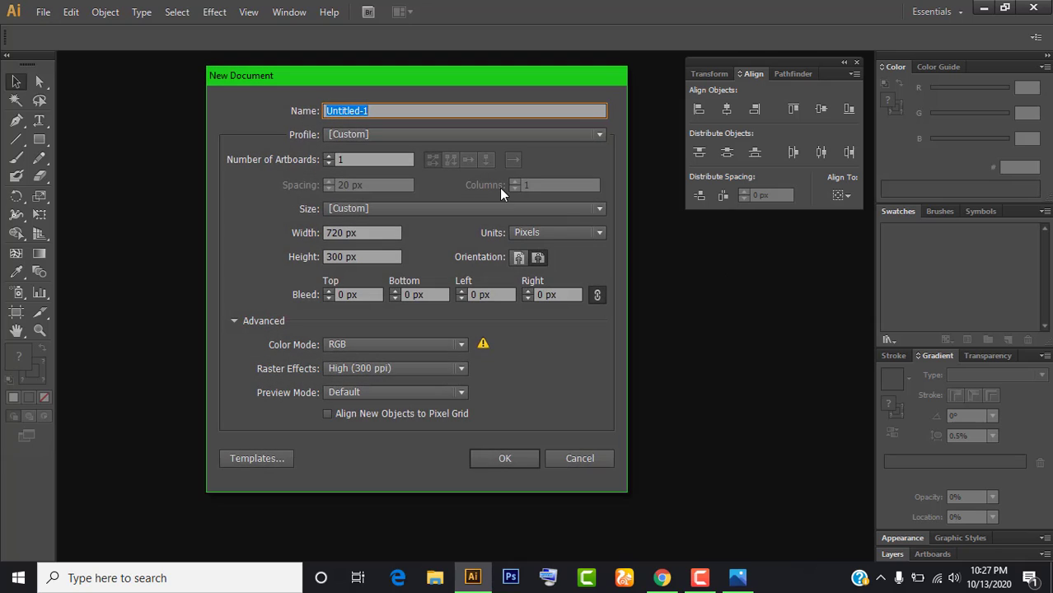
pyautogui.press('BackSpace')
pyautogui.write('bann')
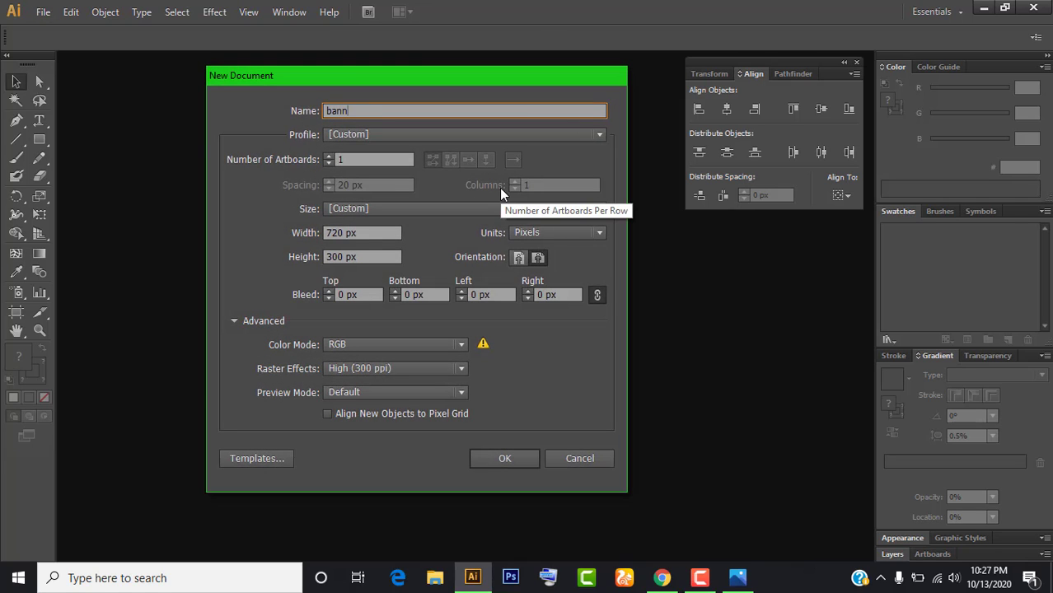
pyautogui.write('er')
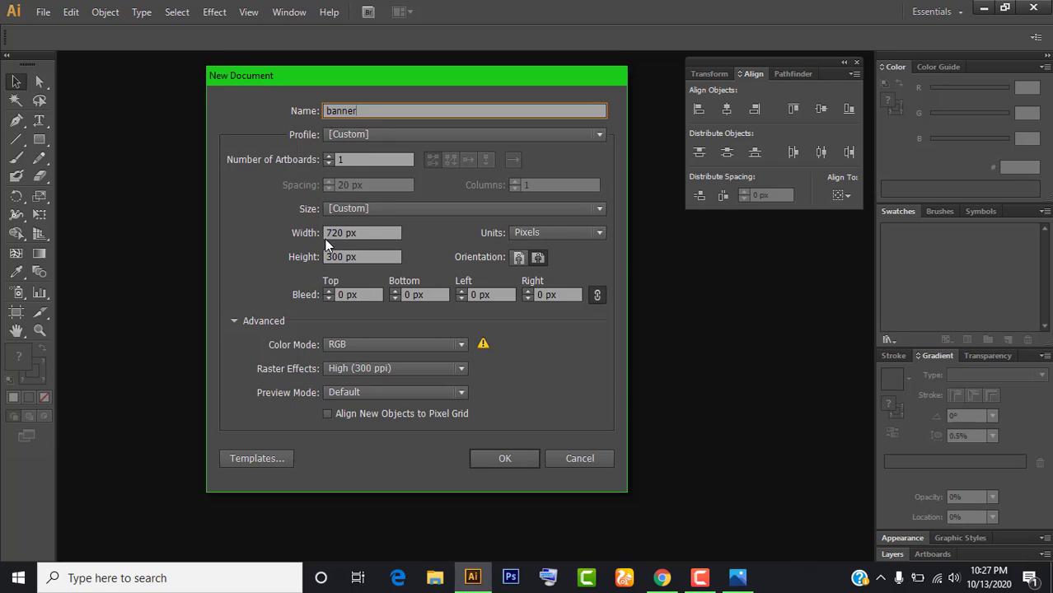
pyautogui.doubleClick(350, 233)
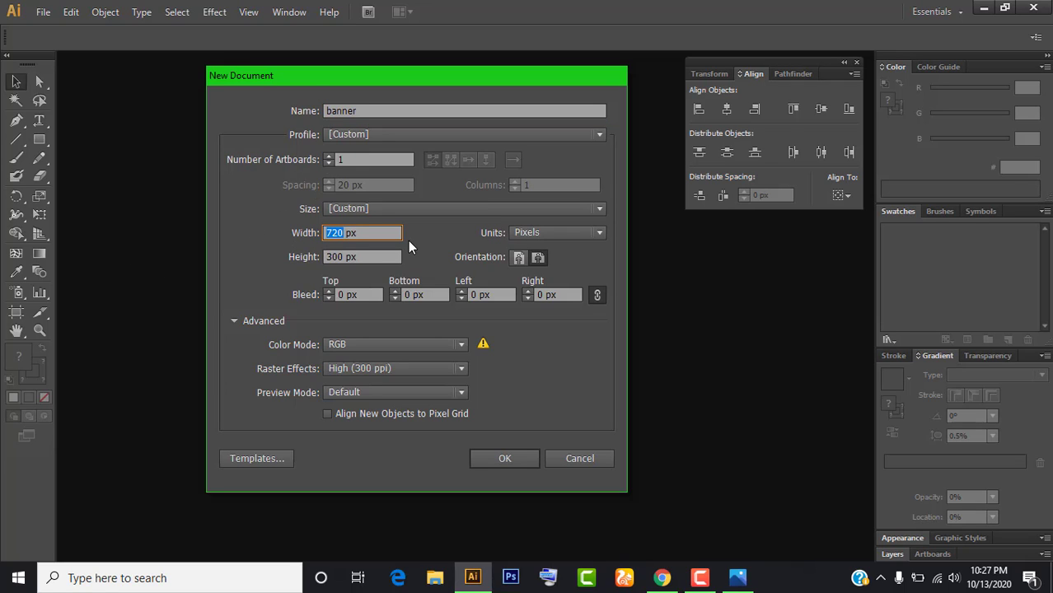
pyautogui.write('72')
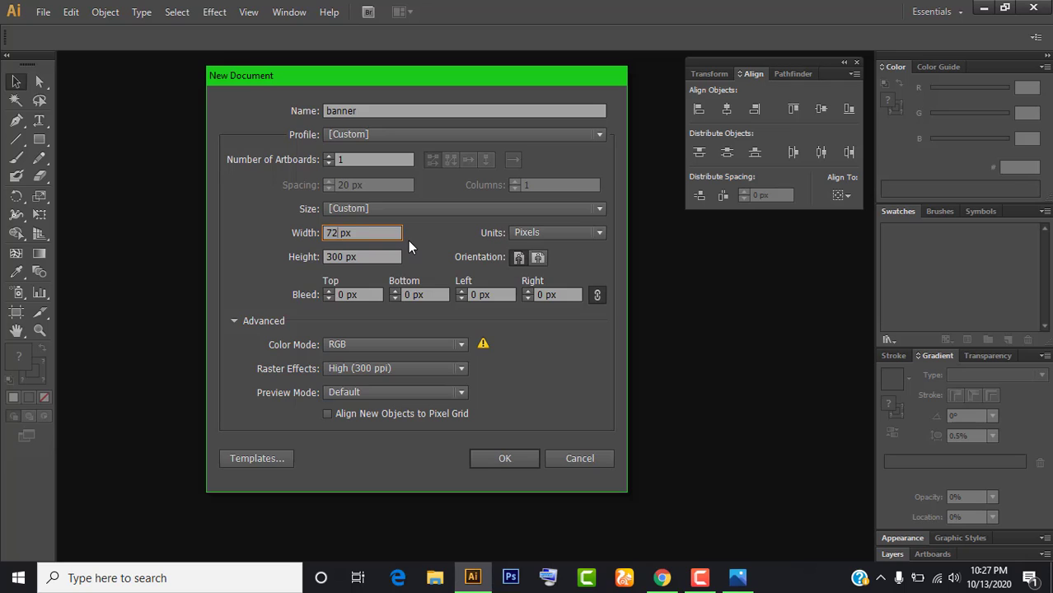
pyautogui.write('0')
pyautogui.press('Tab')
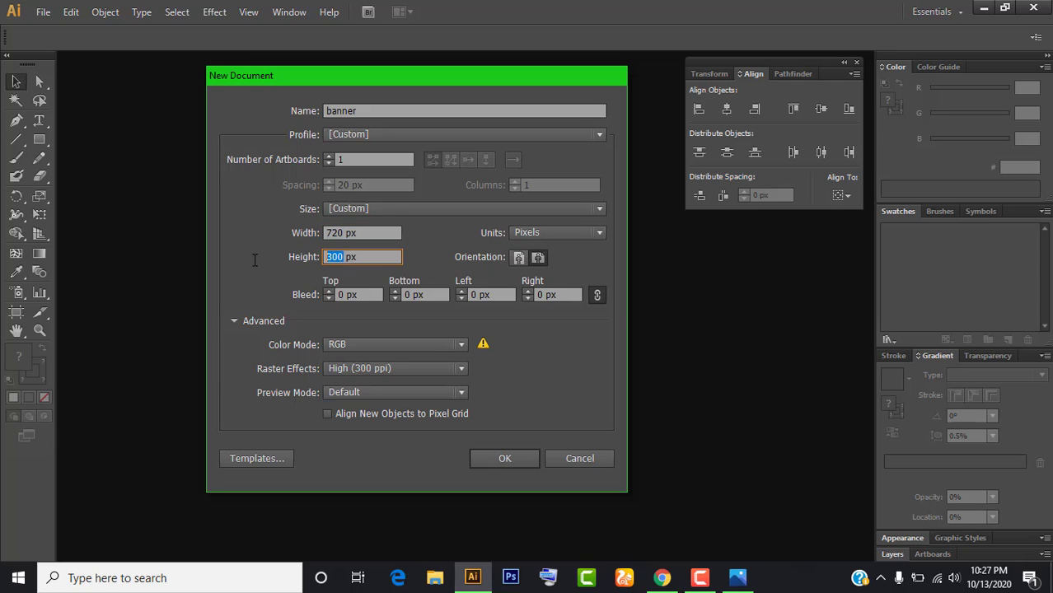
pyautogui.write('300')
pyautogui.click(355, 350)
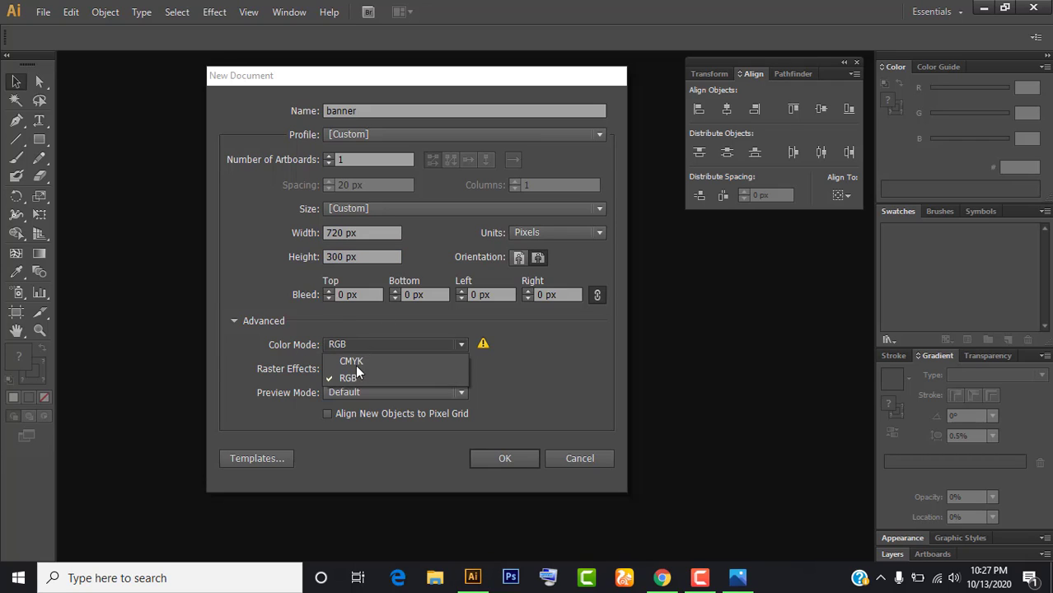
pyautogui.click(363, 358)
pyautogui.click(363, 372)
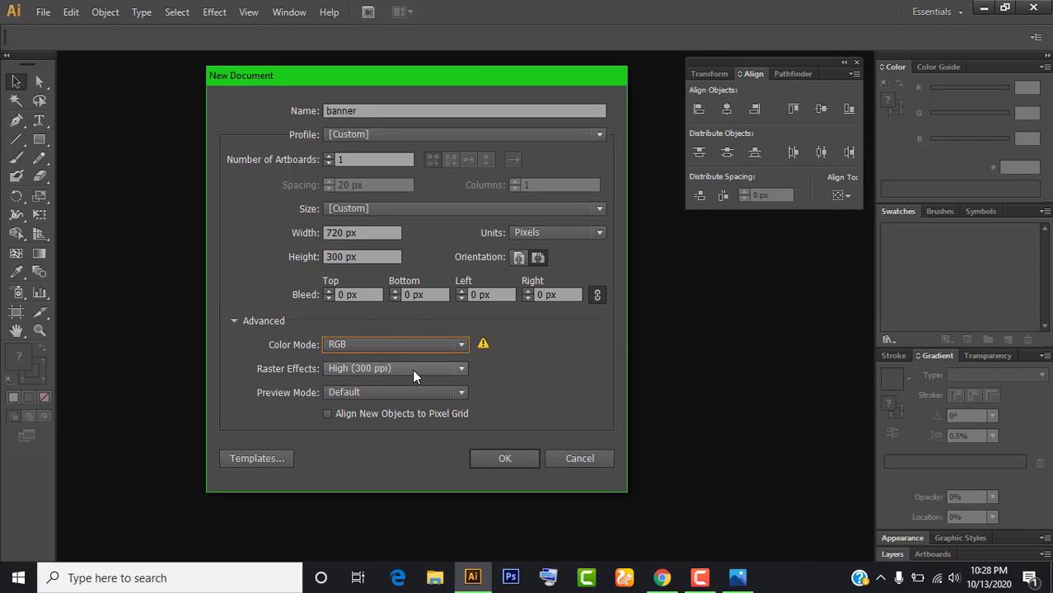
pyautogui.click(485, 456)
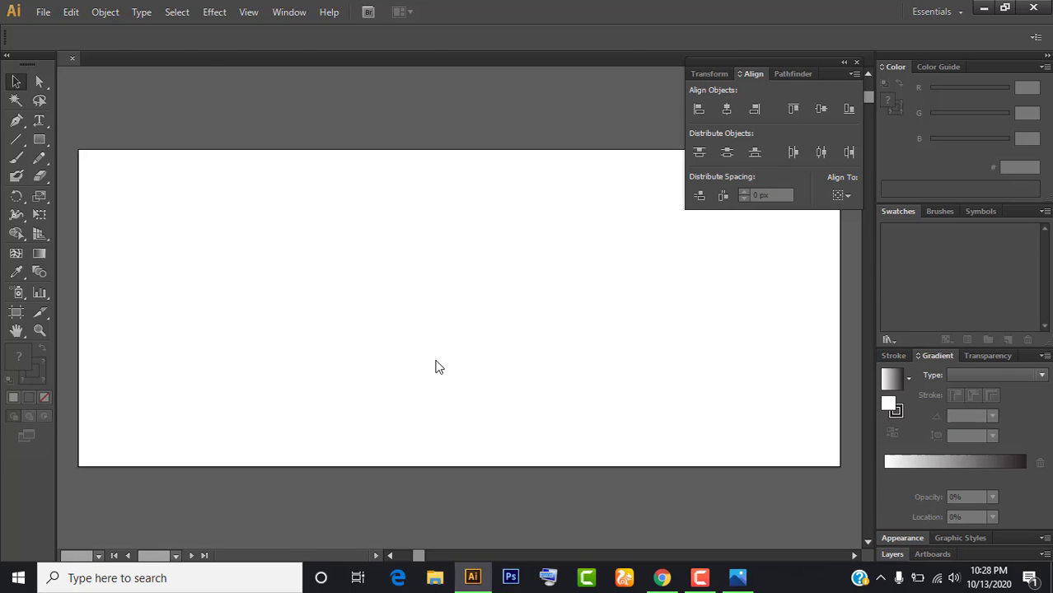
# - Place burger-2579902_1920 from the banner folder as an embedded, unlinked image
pyautogui.hotkey('ctrl', '-')
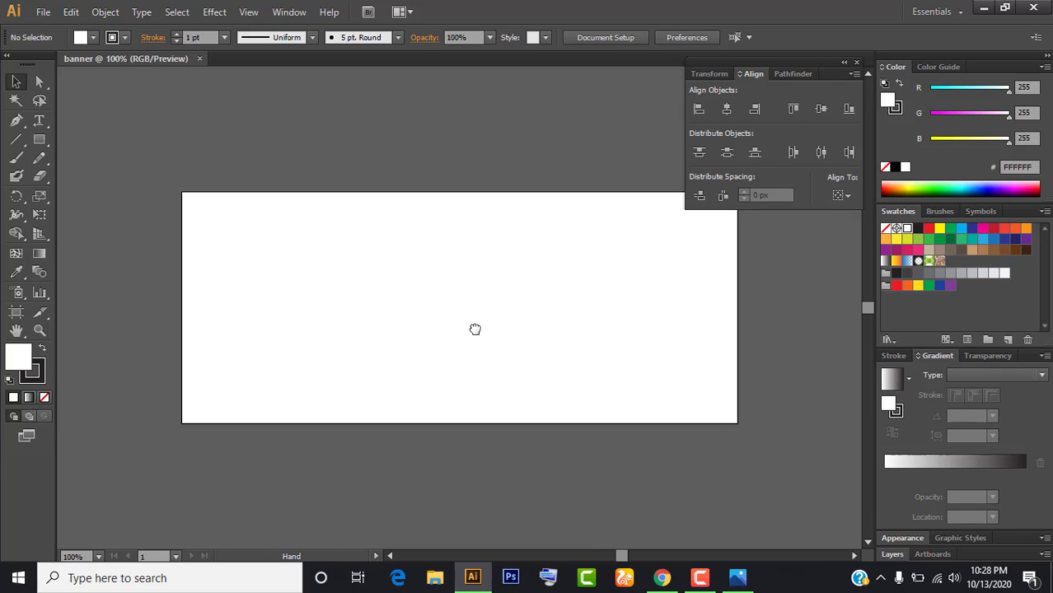
pyautogui.moveTo(475, 329); pyautogui.dragTo(438, 335)
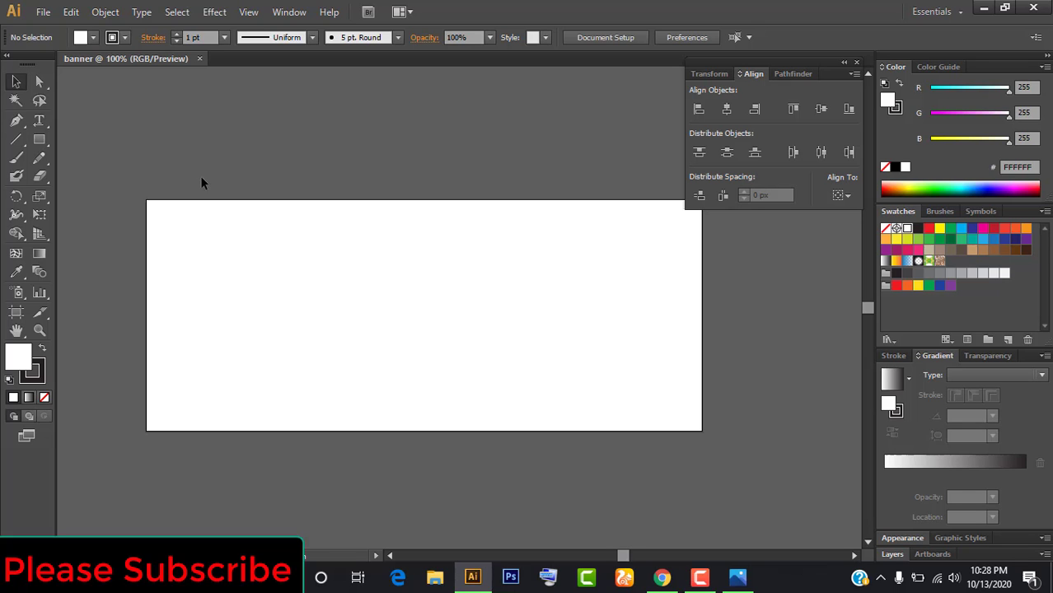
pyautogui.click(43, 12)
pyautogui.click(94, 262)
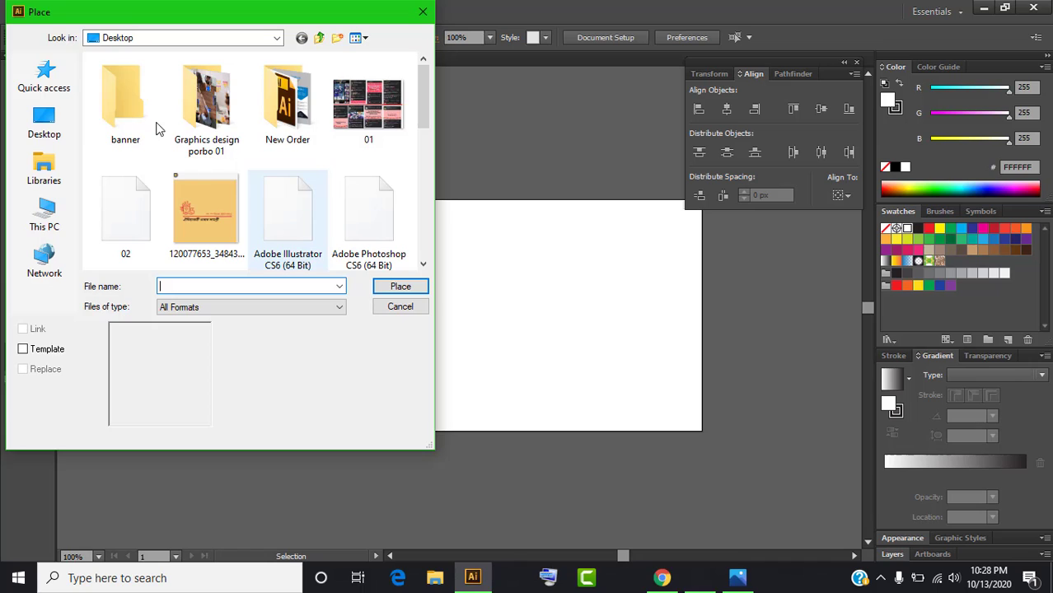
pyautogui.doubleClick(146, 127)
pyautogui.click(124, 103)
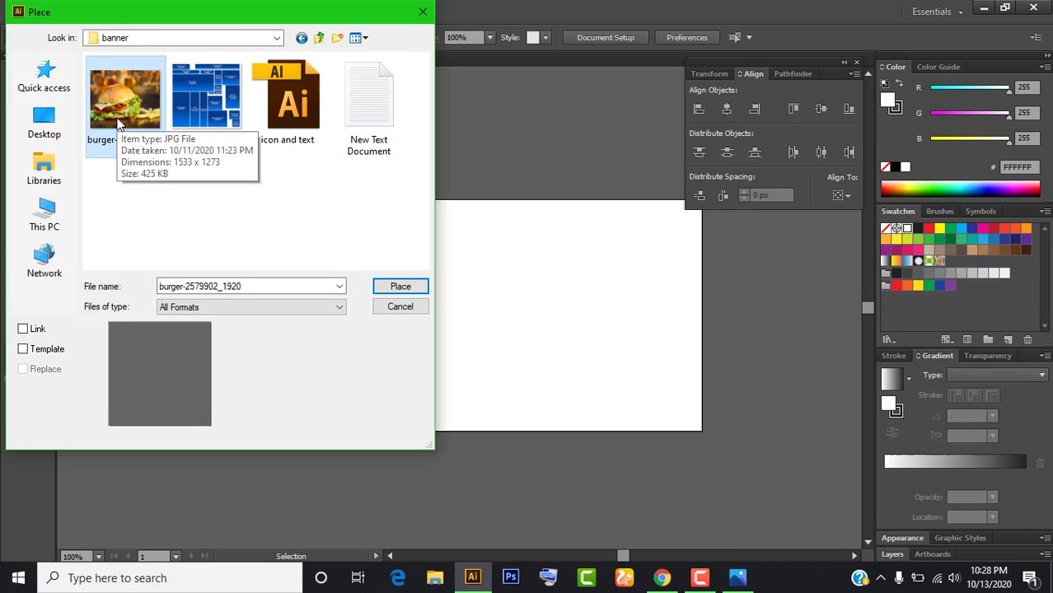
pyautogui.click(33, 331)
pyautogui.click(35, 333)
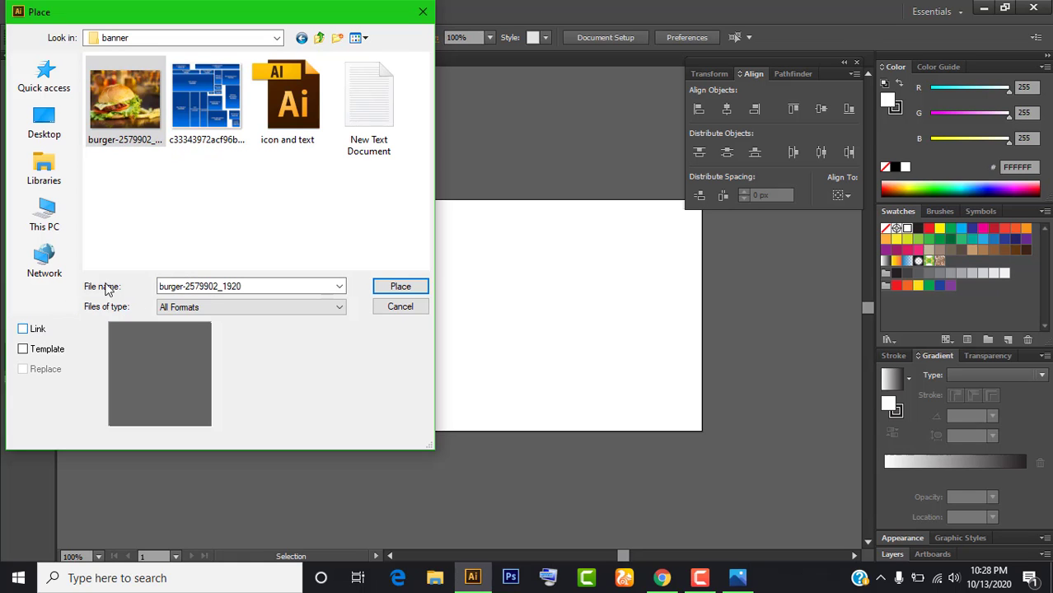
pyautogui.click(398, 288)
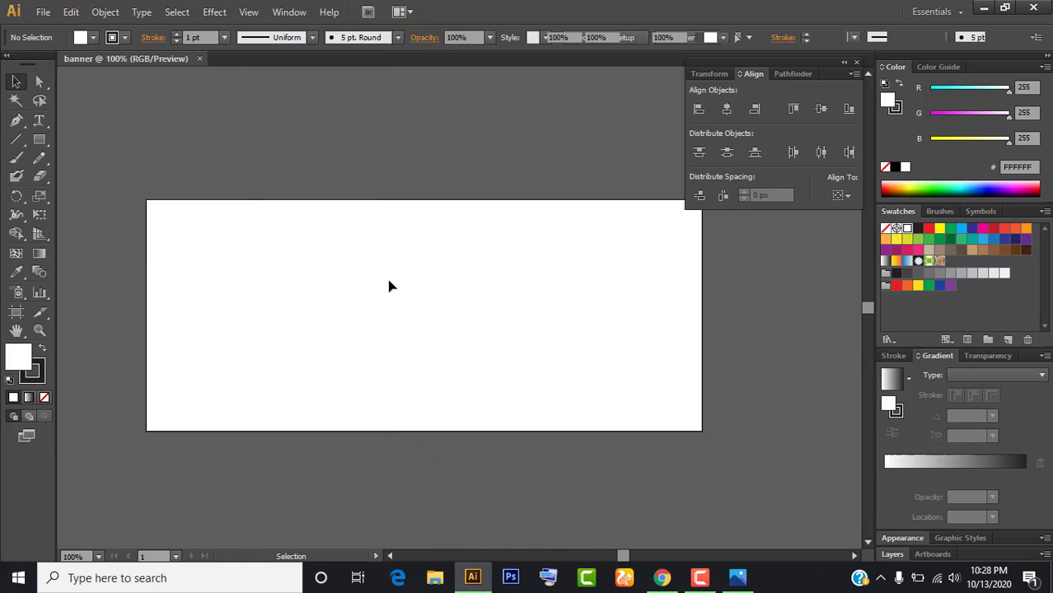
# - Zoom out, shrink the burger photo and move it to the artboard's left edge
pyautogui.hotkey('ctrl', '-')
pyautogui.hotkey('ctrl', '-')
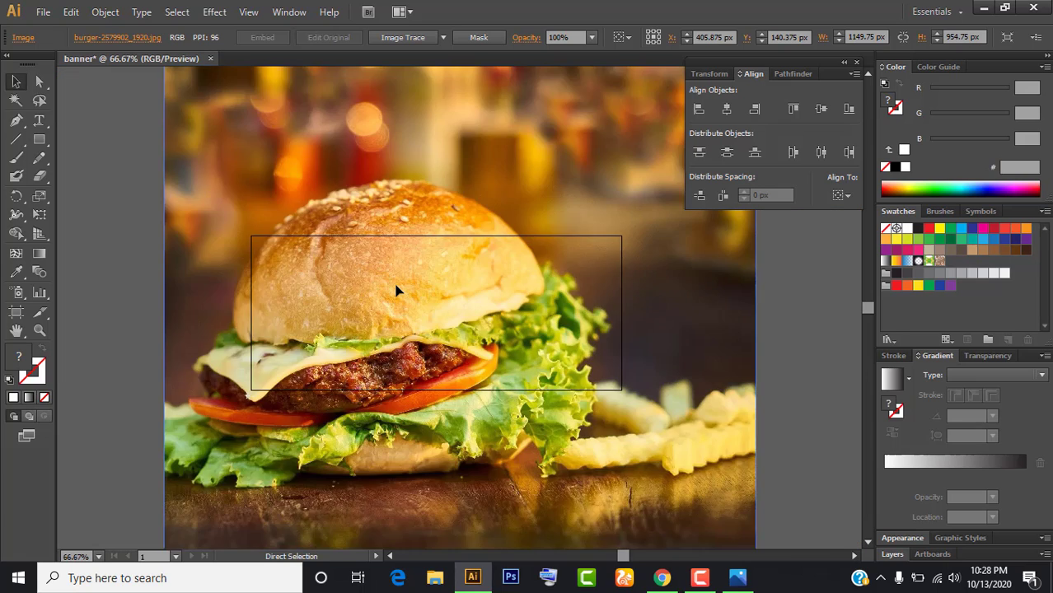
pyautogui.hotkey('ctrl', '-')
pyautogui.hotkey('ctrl', '-')
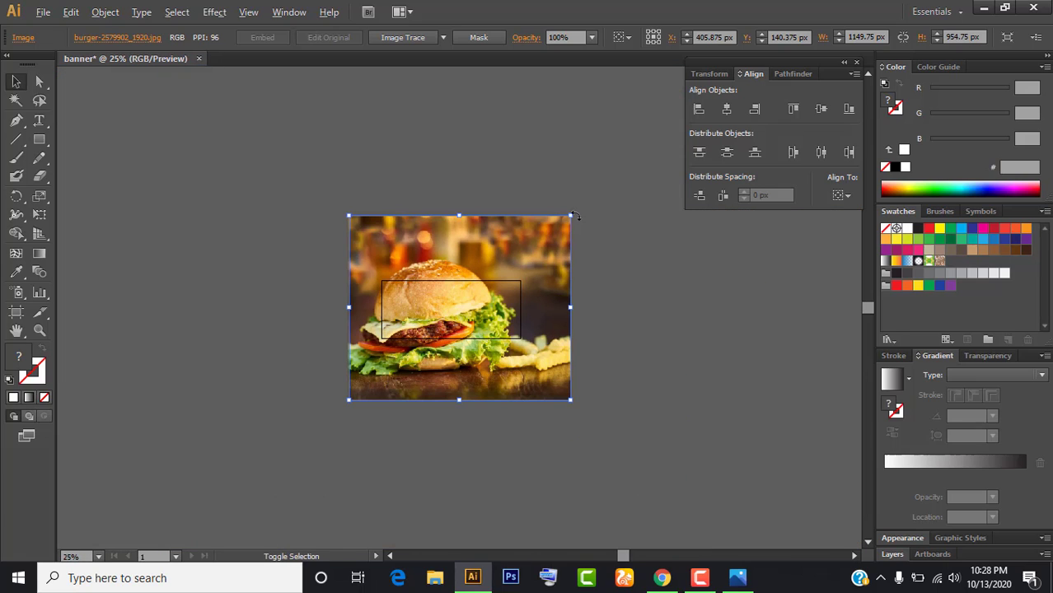
pyautogui.moveTo(574, 215); pyautogui.dragTo(486, 288)
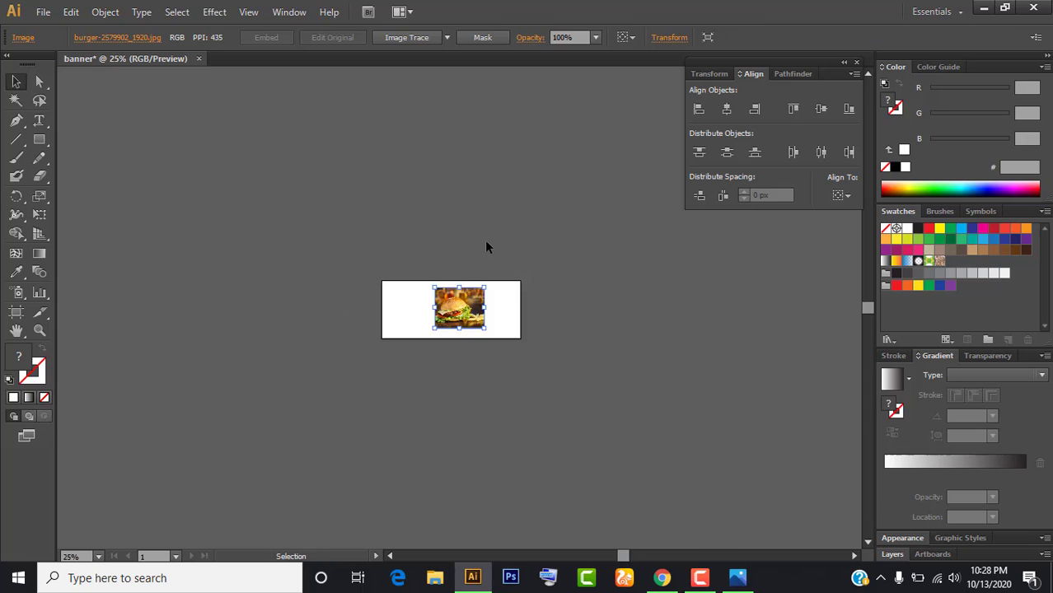
pyautogui.scroll(5, 486, 247)
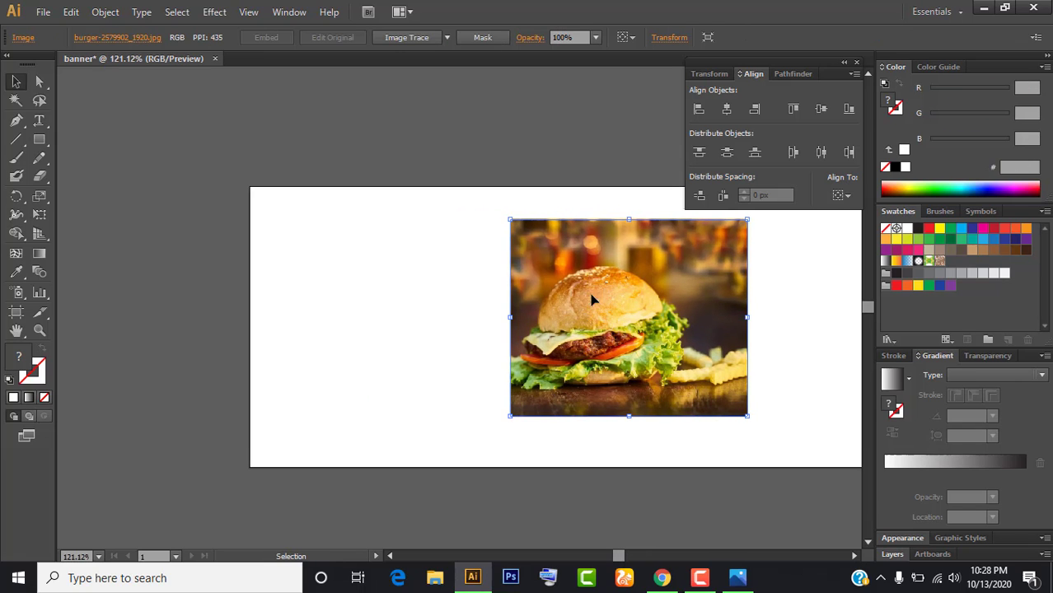
pyautogui.moveTo(592, 301); pyautogui.dragTo(343, 265)
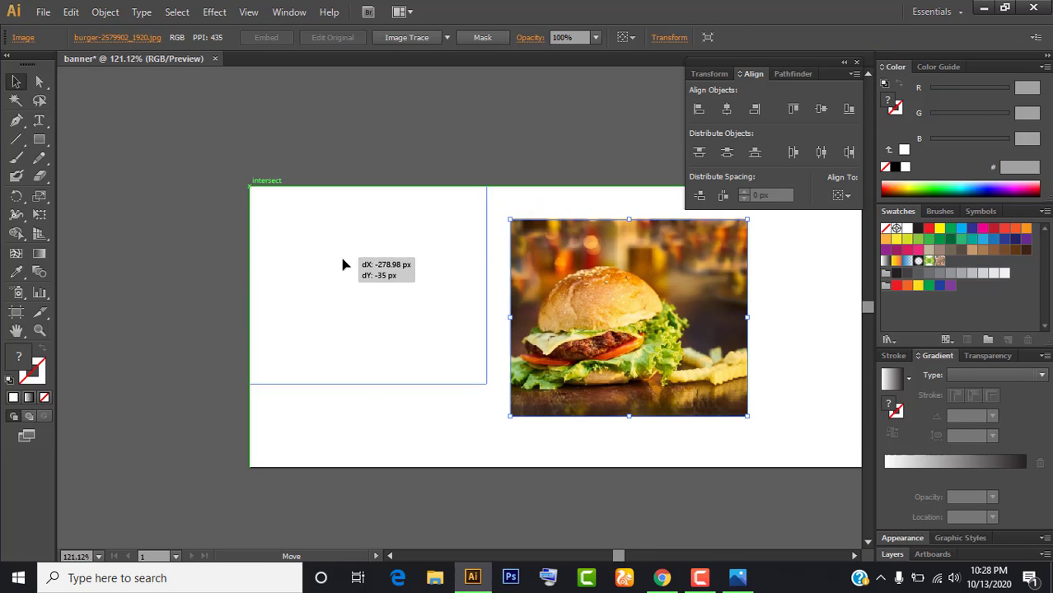
# - Resize the photo from the top-left corner to fill the banner's full height
pyautogui.moveTo(487, 383)
pyautogui.mouseDown()
pyautogui.moveTo(594, 445)
pyautogui.moveTo(587, 459)
pyautogui.mouseUp()
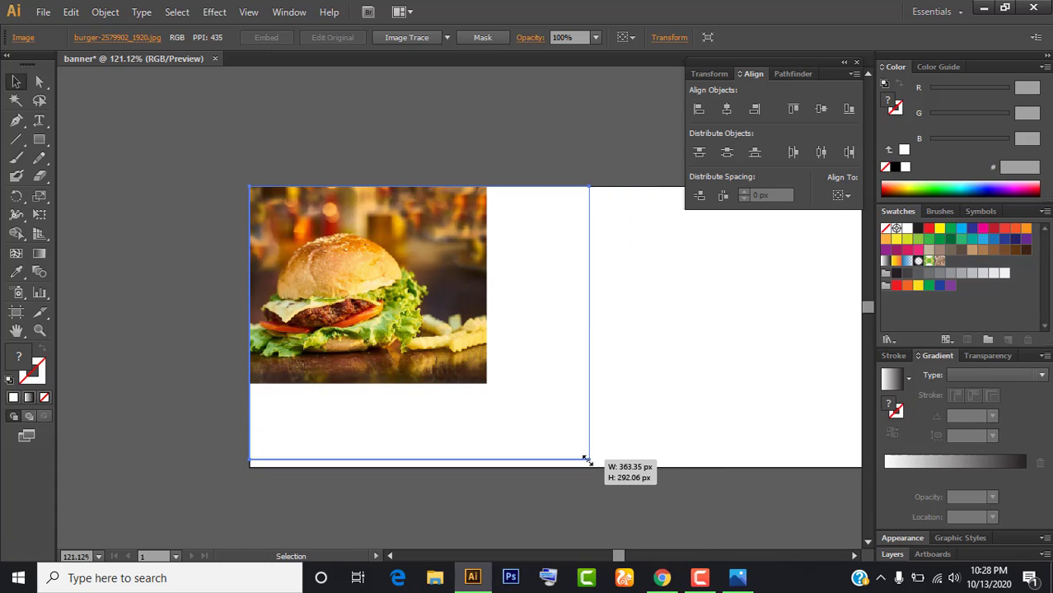
pyautogui.moveTo(587, 459); pyautogui.dragTo(586, 466)
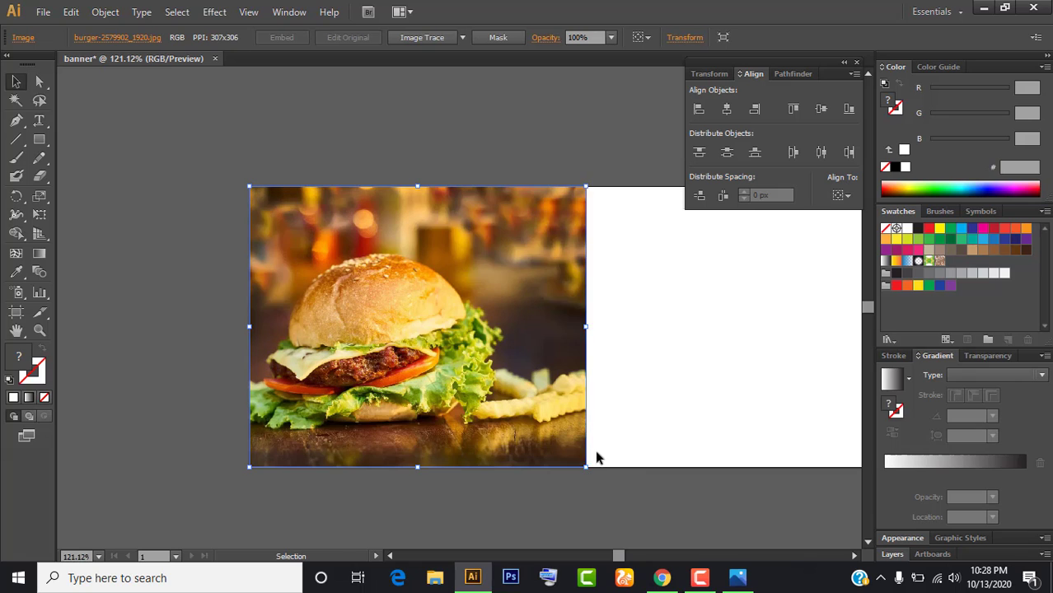
pyautogui.click(405, 126)
pyautogui.hscroll(2, 496, 219)
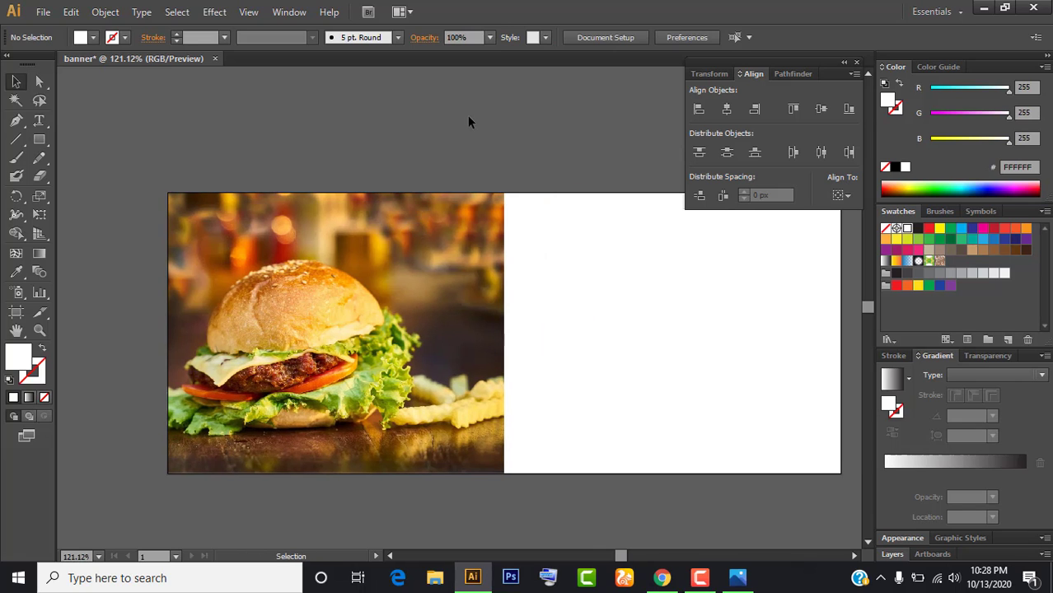
pyautogui.hotkey('ctrl', '1')
pyautogui.hscroll(2, 444, 136)
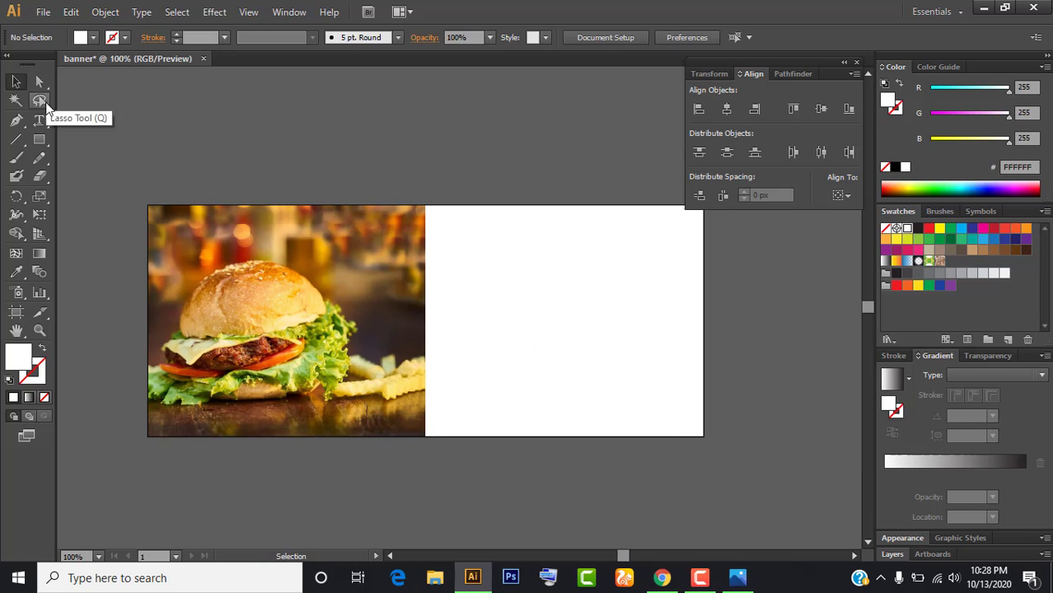
# - Draw a white rectangle covering the banner's right side
pyautogui.moveTo(37, 140); pyautogui.dragTo(114, 141)
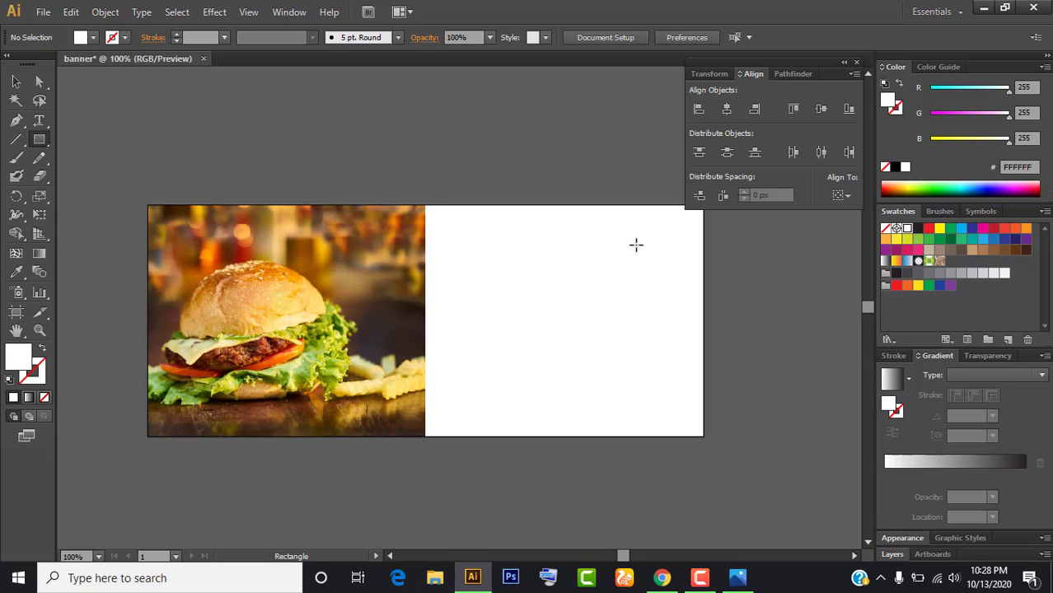
pyautogui.moveTo(634, 242); pyautogui.dragTo(550, 225)
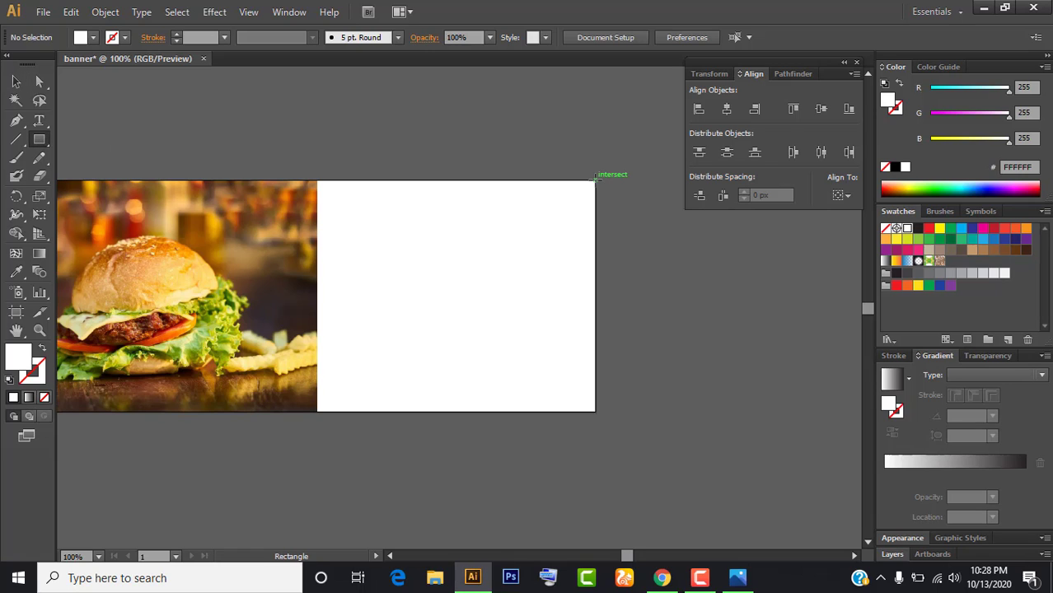
pyautogui.moveTo(595, 179)
pyautogui.mouseDown()
pyautogui.moveTo(246, 402)
pyautogui.moveTo(178, 412)
pyautogui.moveTo(215, 412)
pyautogui.mouseUp()
pyautogui.press('v')
pyautogui.moveTo(221, 101); pyautogui.dragTo(339, 101)
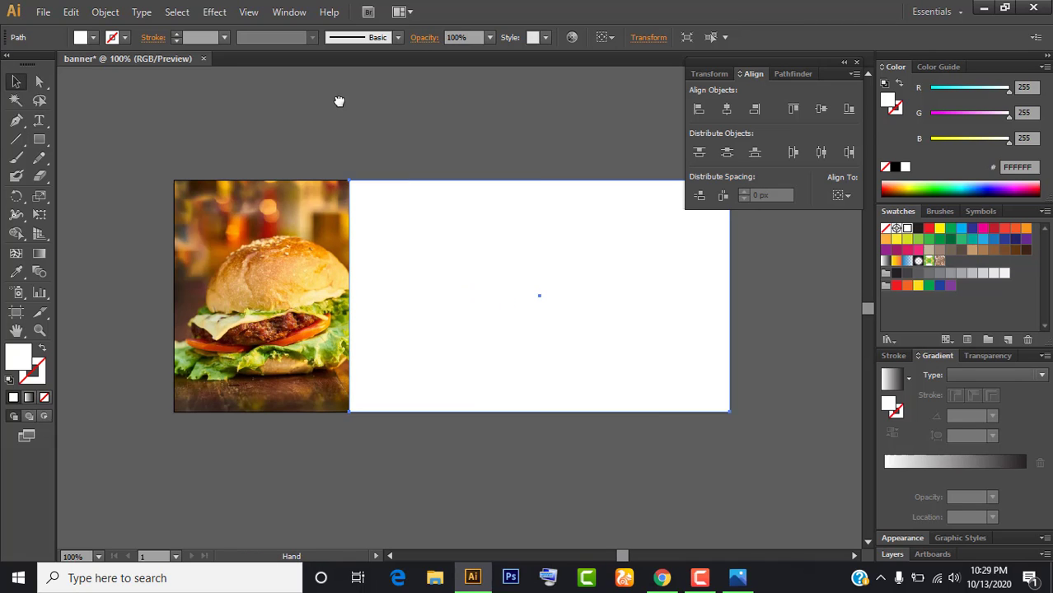
# - Drag the rectangle's lower-left anchor about 105 px right to slant its left edge
pyautogui.click(39, 80)
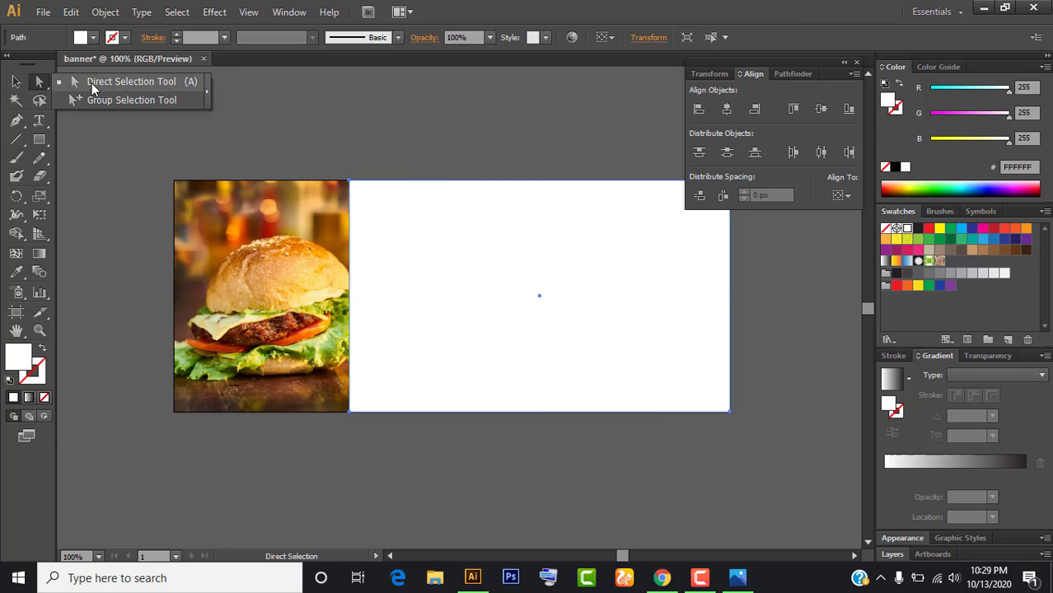
pyautogui.click(92, 88)
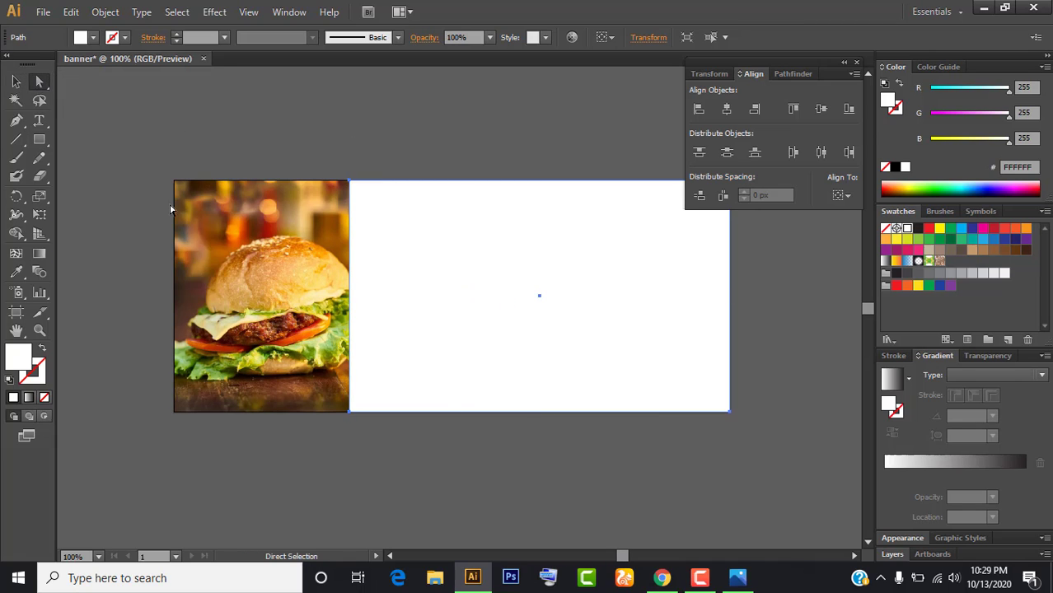
pyautogui.click(350, 412)
pyautogui.moveTo(351, 413)
pyautogui.mouseDown()
pyautogui.moveTo(429, 412)
pyautogui.moveTo(419, 411)
pyautogui.mouseUp()
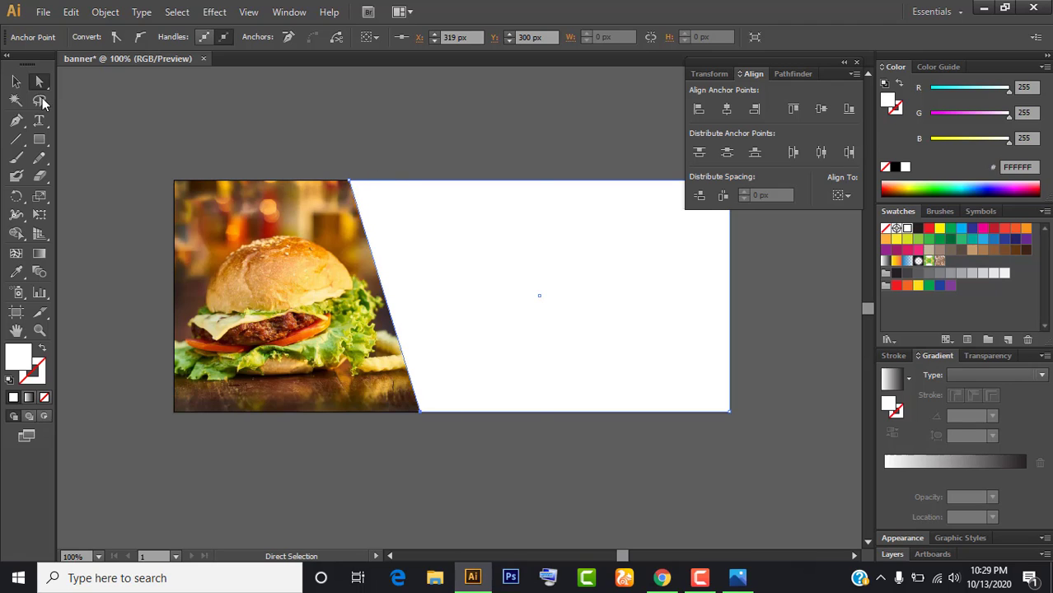
pyautogui.click(15, 80)
pyautogui.click(371, 104)
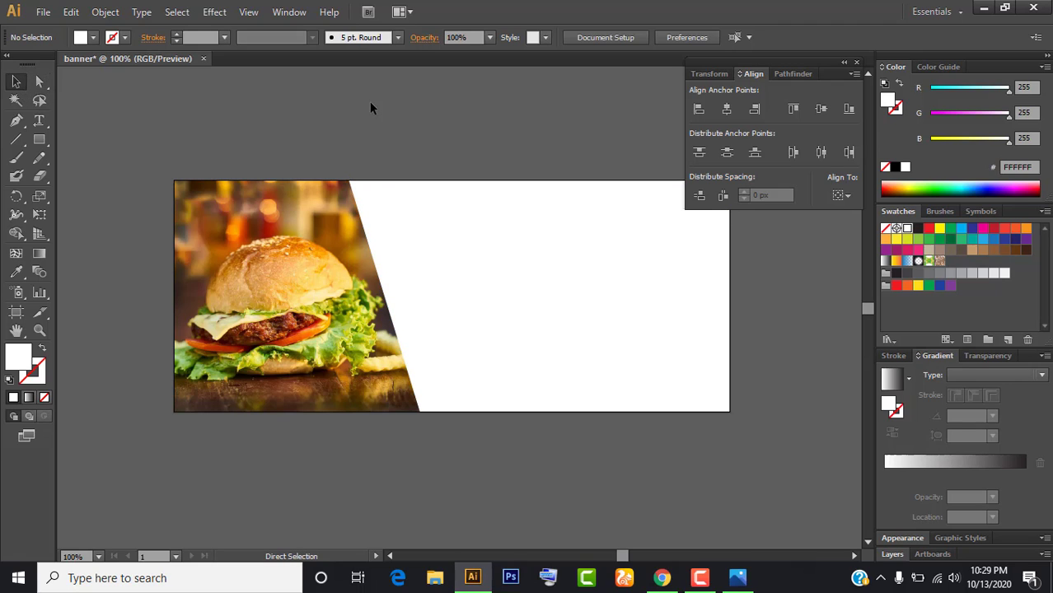
pyautogui.hotkey('ctrl', '-')
# - Alt-drag a copy of the slanted panel below the banner
pyautogui.moveTo(412, 219); pyautogui.dragTo(320, 160)
pyautogui.click(425, 266)
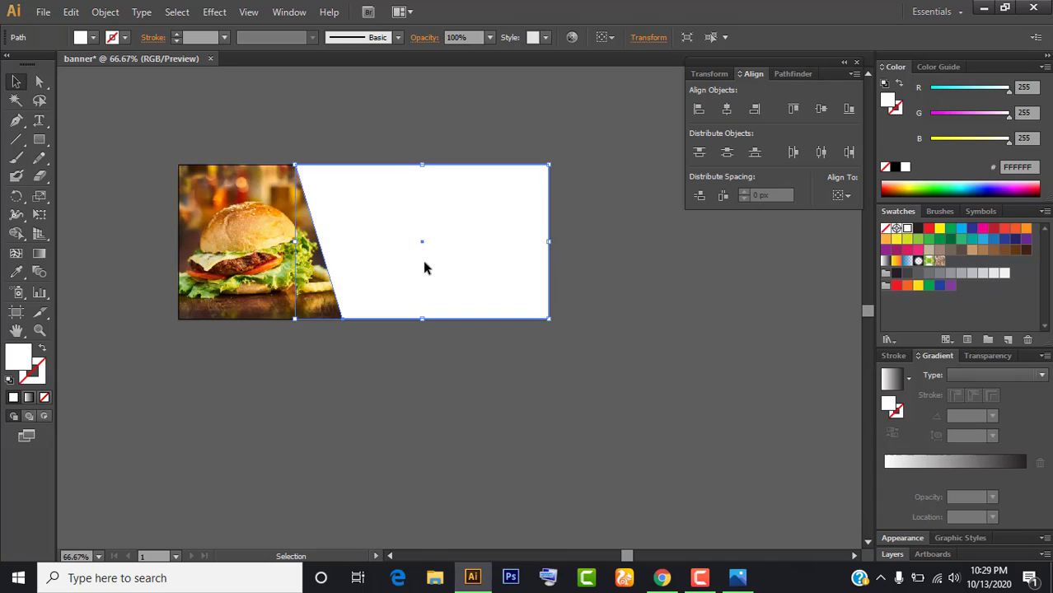
pyautogui.press('a')
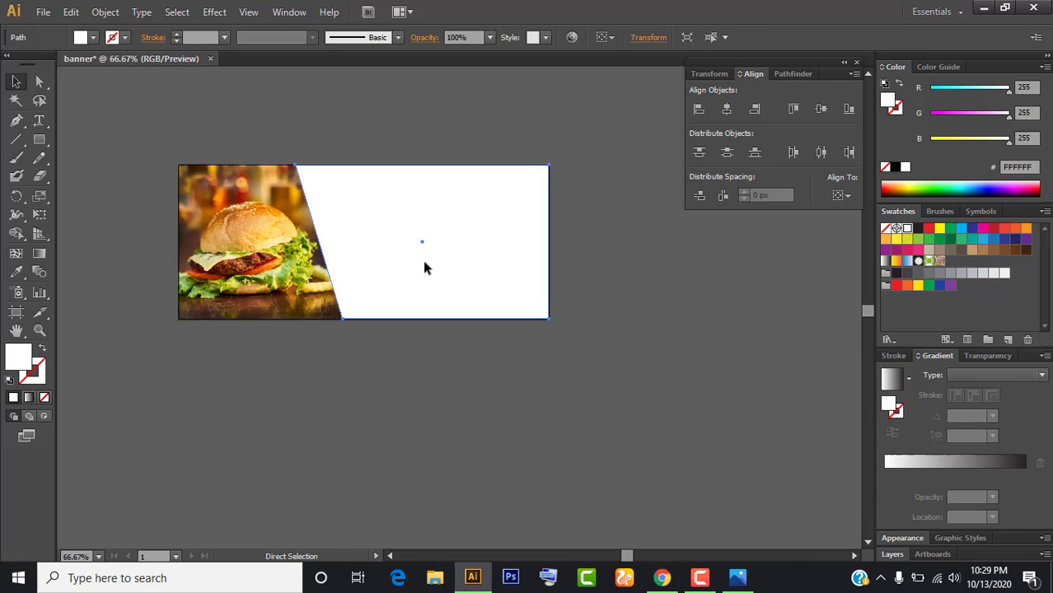
pyautogui.moveTo(424, 263); pyautogui.dragTo(423, 473)
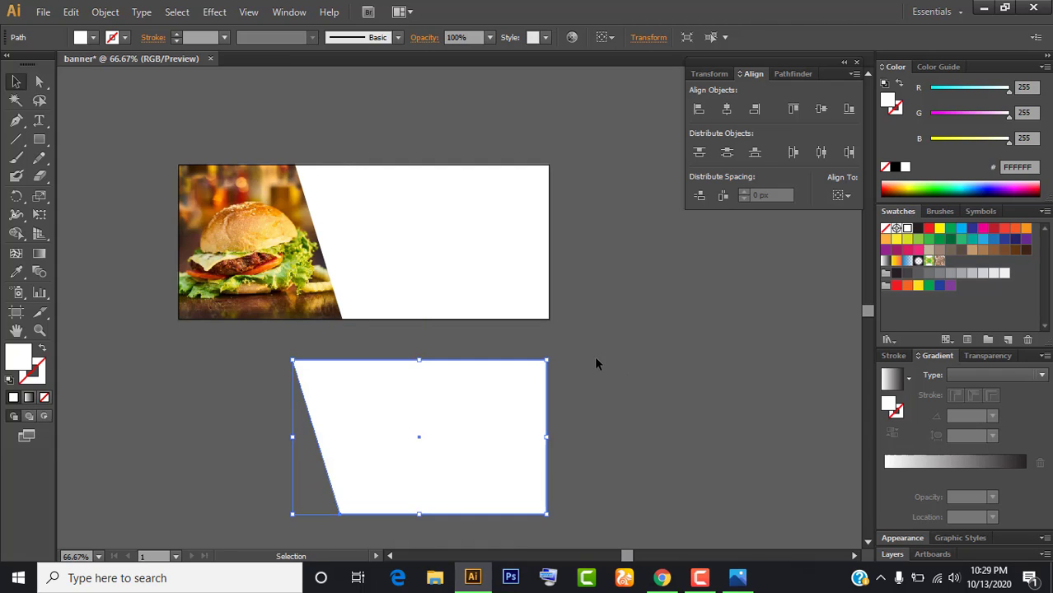
# - Alt+Shift-drag a second copy slightly to the right of the first
pyautogui.click(602, 367)
pyautogui.scroll(-3, 566, 293)
pyautogui.click(430, 340)
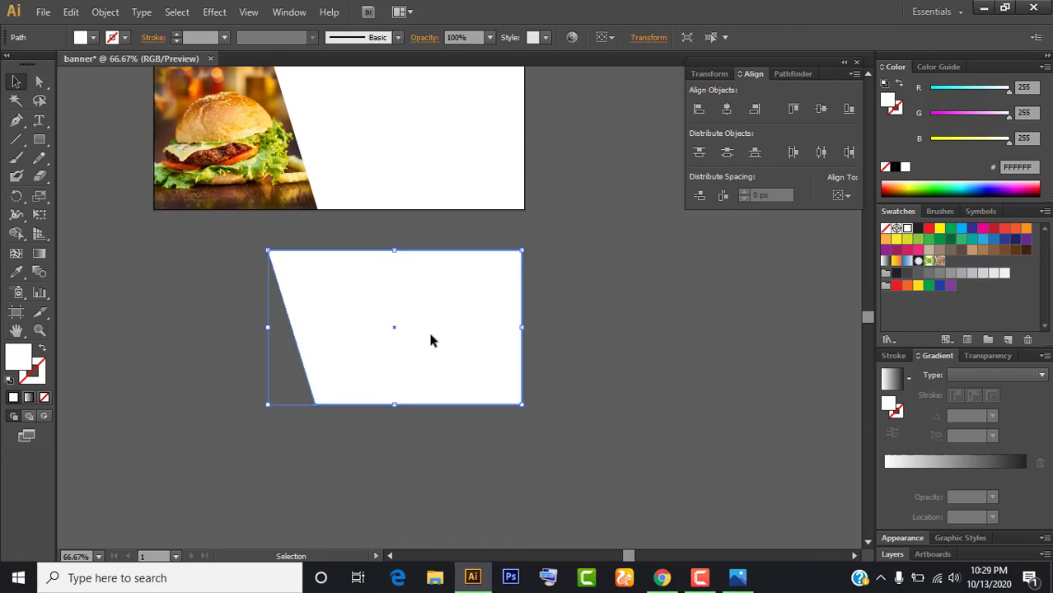
pyautogui.press('a')
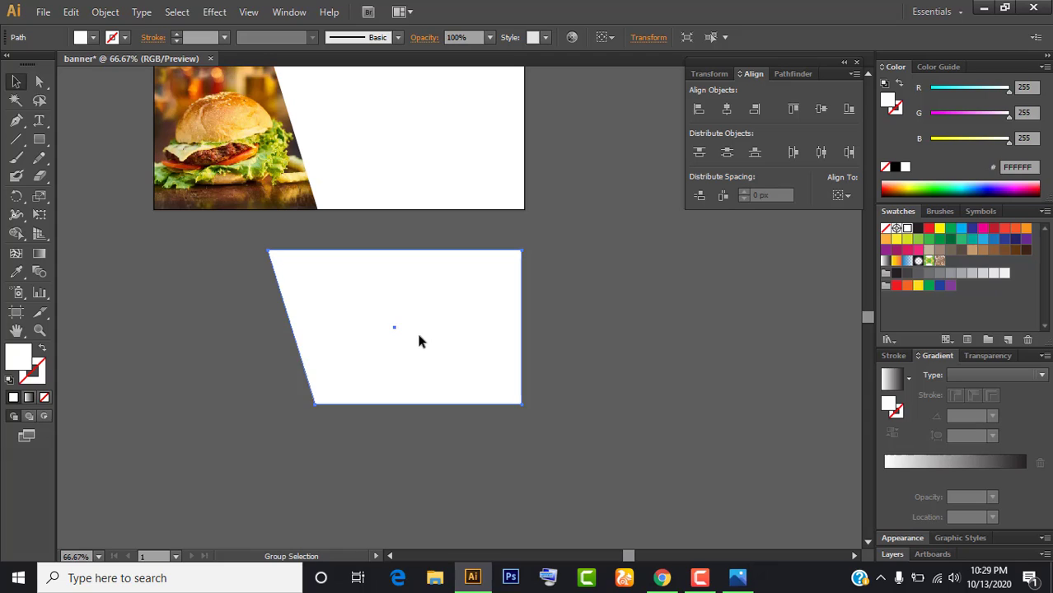
pyautogui.moveTo(419, 336); pyautogui.dragTo(430, 341)
pyautogui.press('shift')
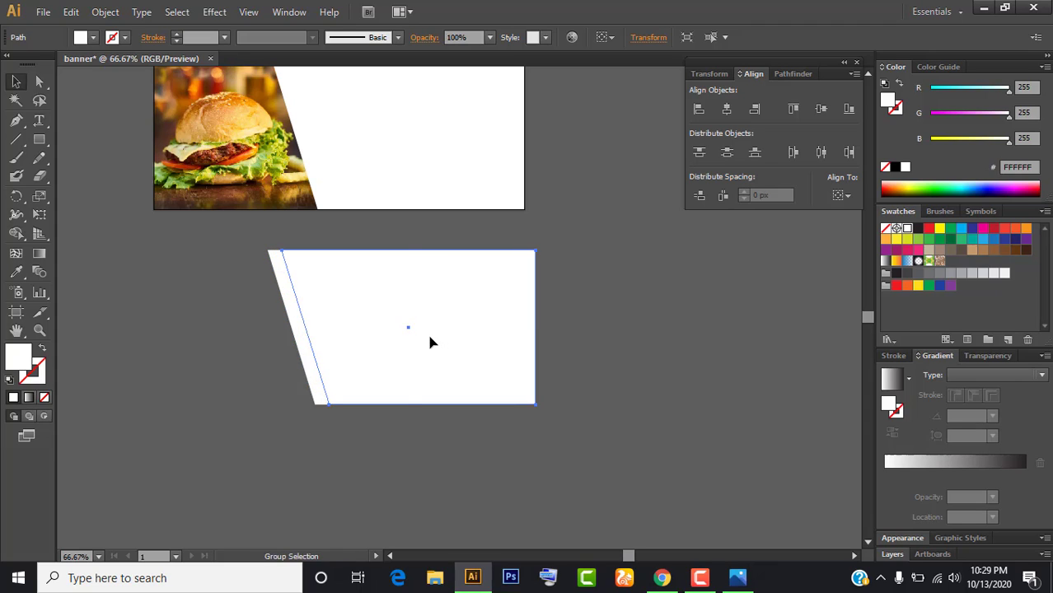
# - Fill the offset copy green (#00A224) and repeat the offset copy to the right
pyautogui.click(946, 184)
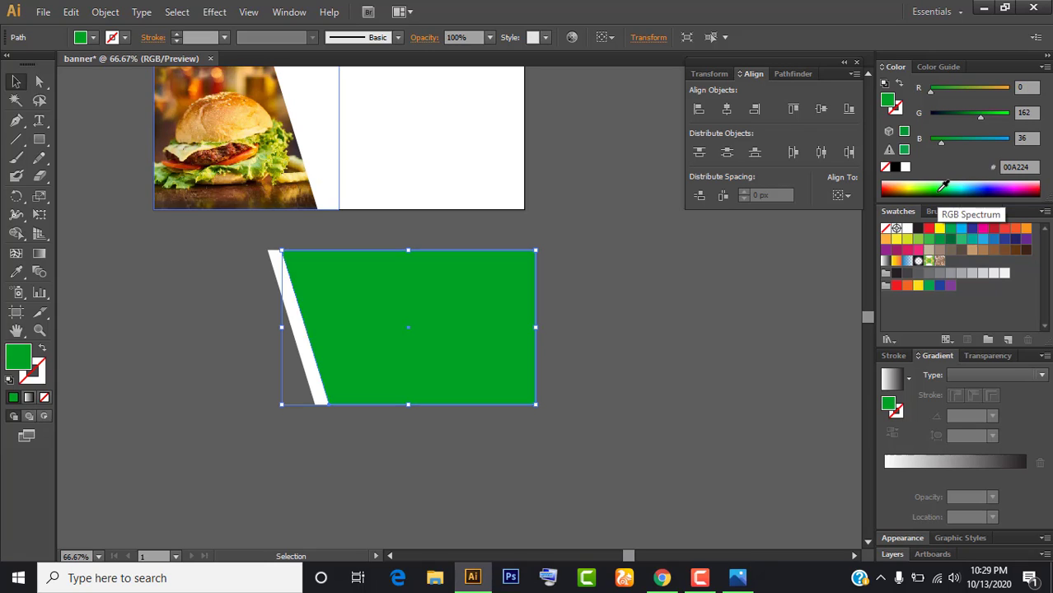
pyautogui.hotkey('ctrl', 'shift', 'b')
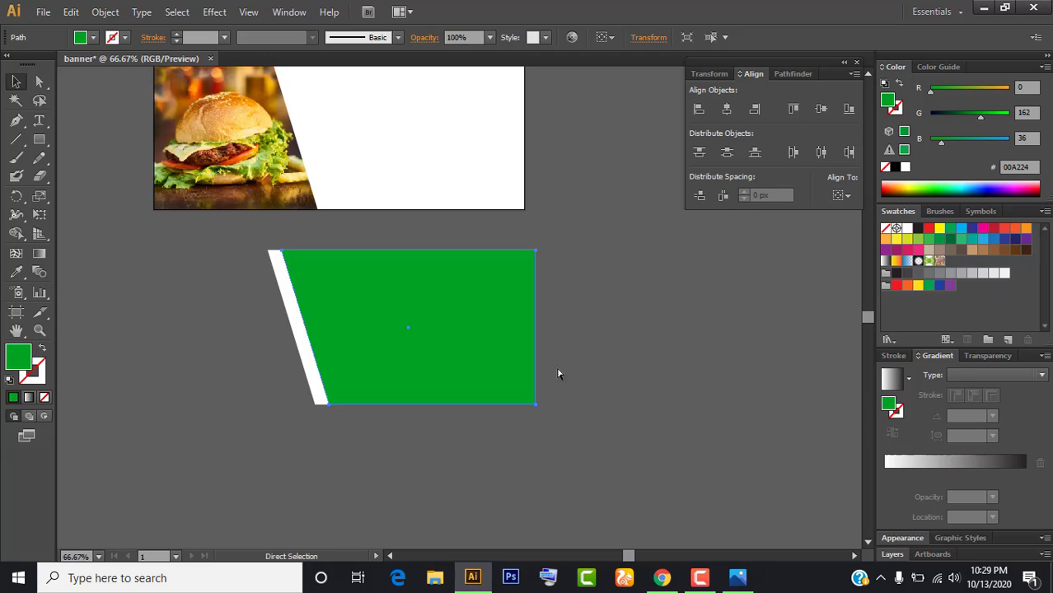
pyautogui.hotkey('shift', 'Right')
pyautogui.hotkey('shift', 'Right')
pyautogui.hotkey('shift', 'Right')
pyautogui.press('v')
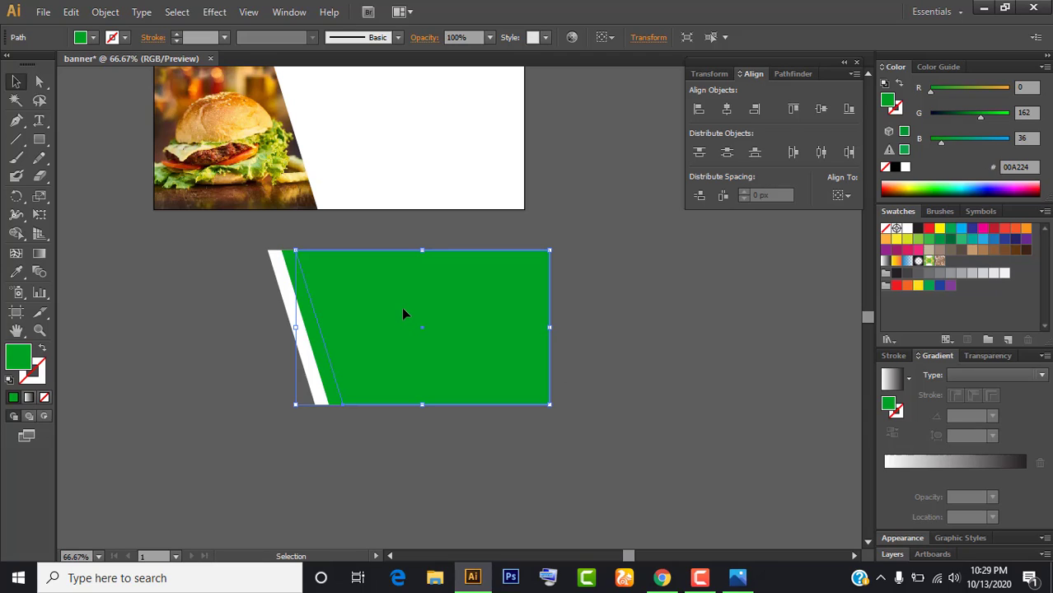
# - Fill the newest copy red and select all the stacked slanted copies
pyautogui.click(992, 230)
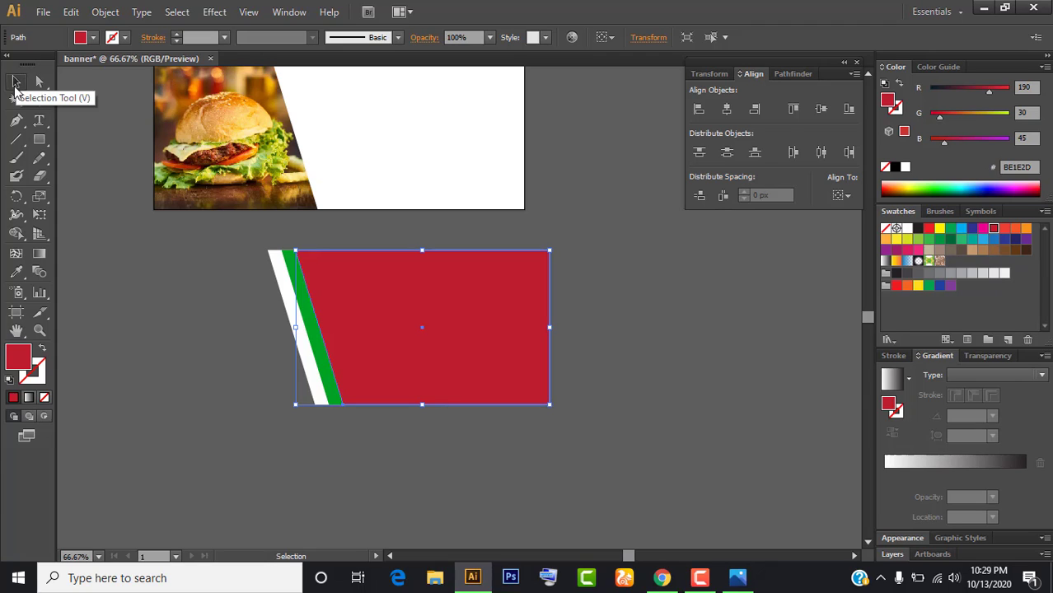
pyautogui.click(254, 401)
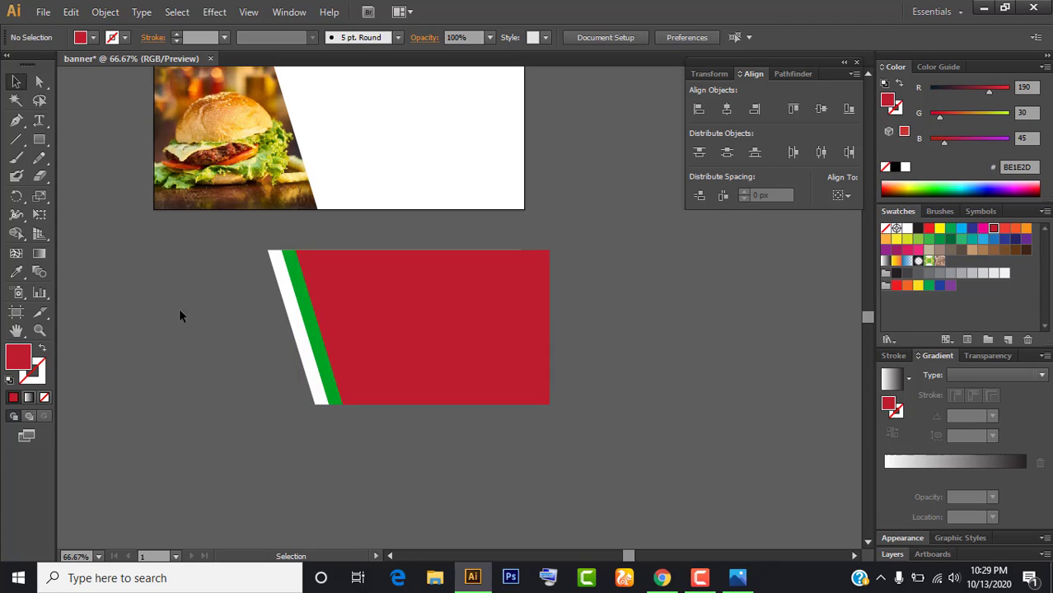
pyautogui.moveTo(175, 322); pyautogui.dragTo(392, 327)
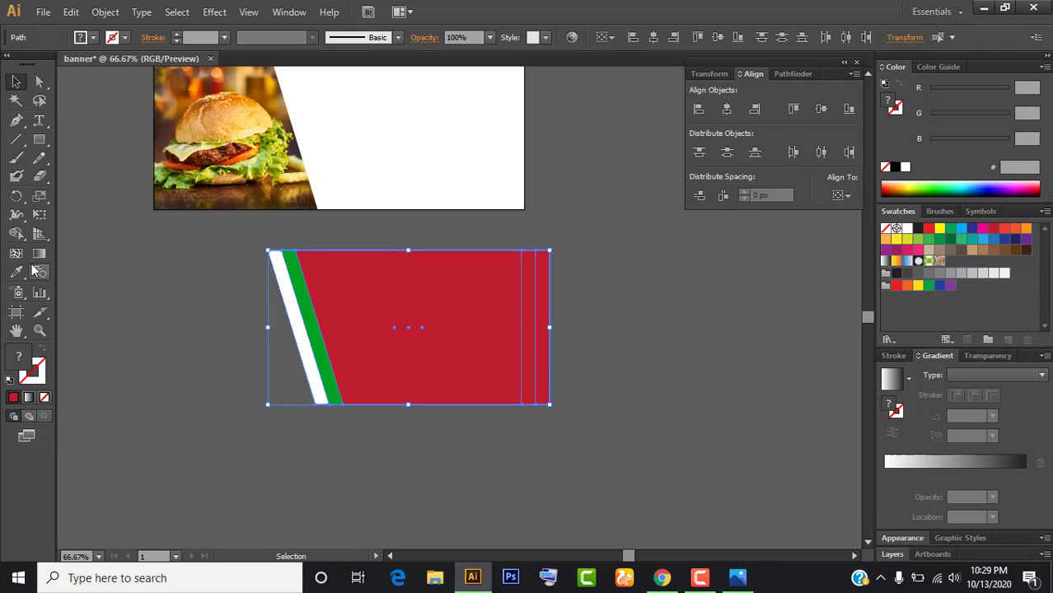
# - Delete the red regions with Shape Builder, leaving thin white and green stripes
pyautogui.click(16, 234)
pyautogui.moveTo(16, 236); pyautogui.dragTo(128, 230)
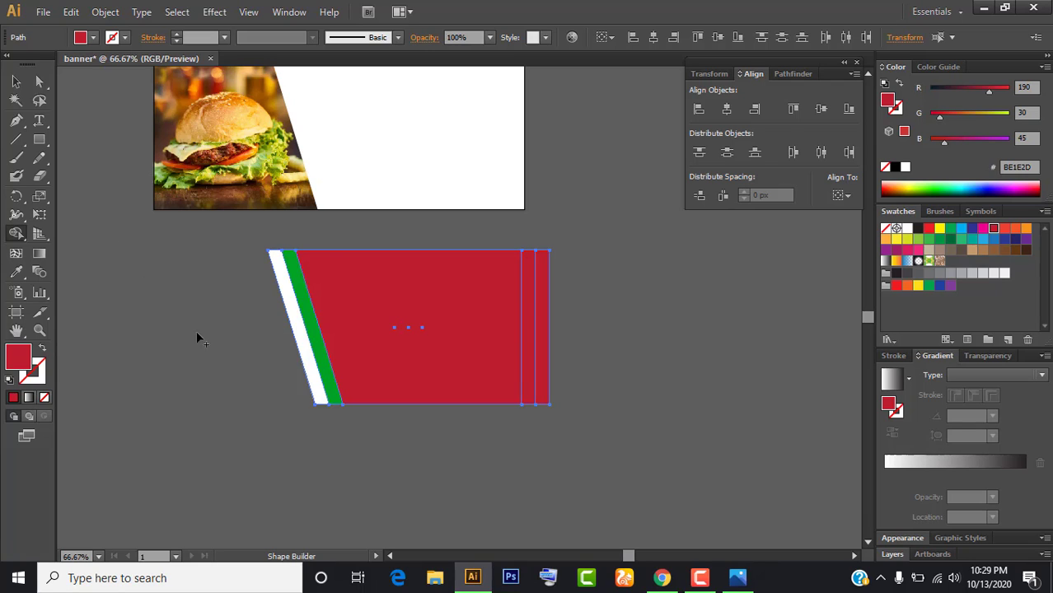
pyautogui.keyDown('alt'); pyautogui.click(449, 340); pyautogui.keyUp('alt')
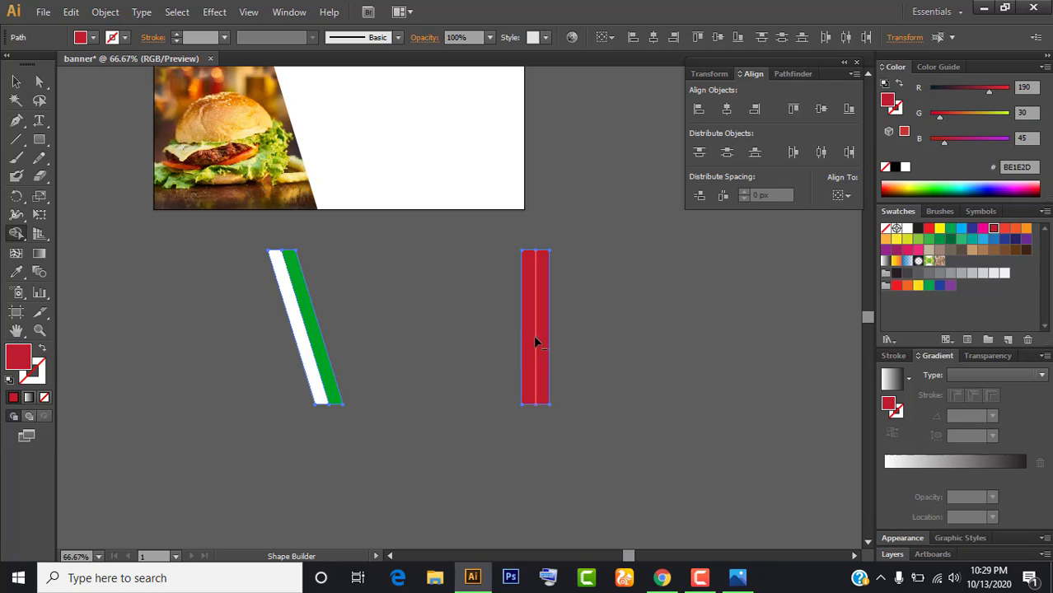
pyautogui.keyDown('alt'); pyautogui.click(531, 328); pyautogui.keyUp('alt')
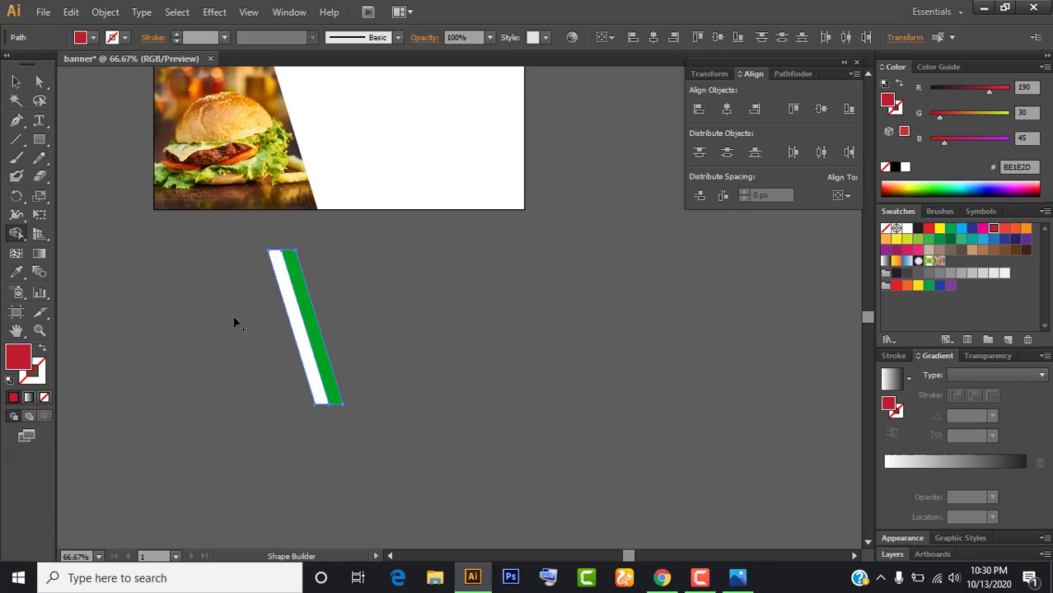
pyautogui.press('v')
pyautogui.click(261, 328)
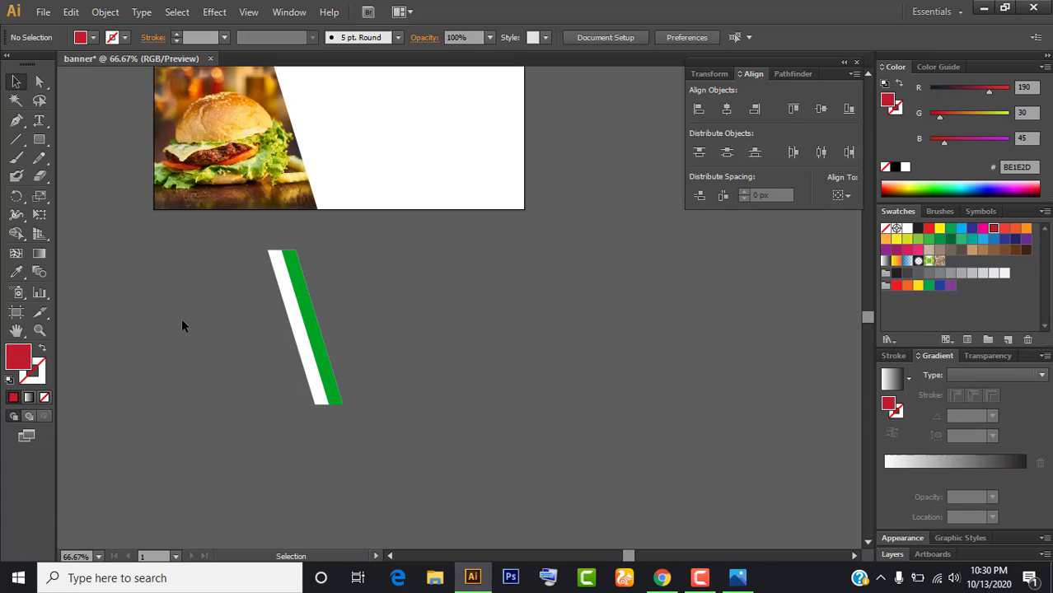
# - Set the green strip flush with the white one and copy the pair to the right
pyautogui.moveTo(317, 304)
pyautogui.mouseDown()
pyautogui.moveTo(342, 307)
pyautogui.moveTo(313, 307)
pyautogui.mouseUp()
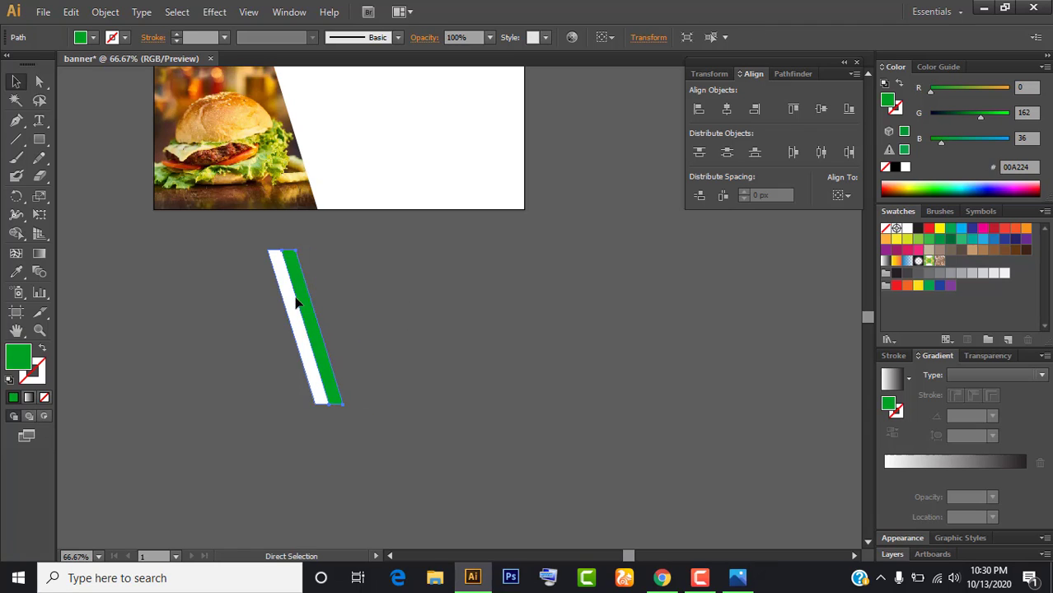
pyautogui.click(190, 301)
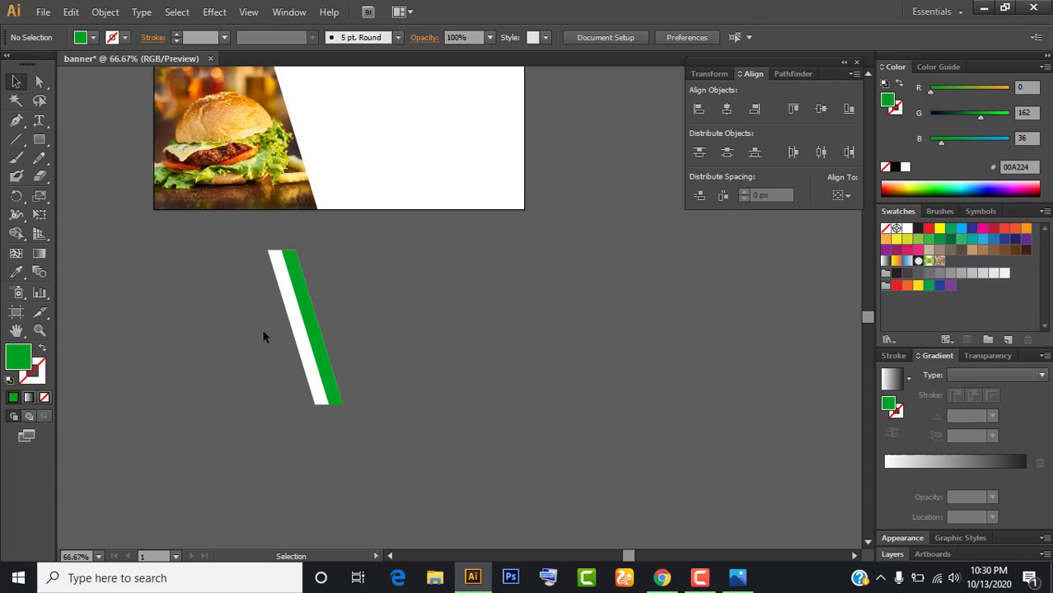
pyautogui.moveTo(262, 326); pyautogui.dragTo(368, 331)
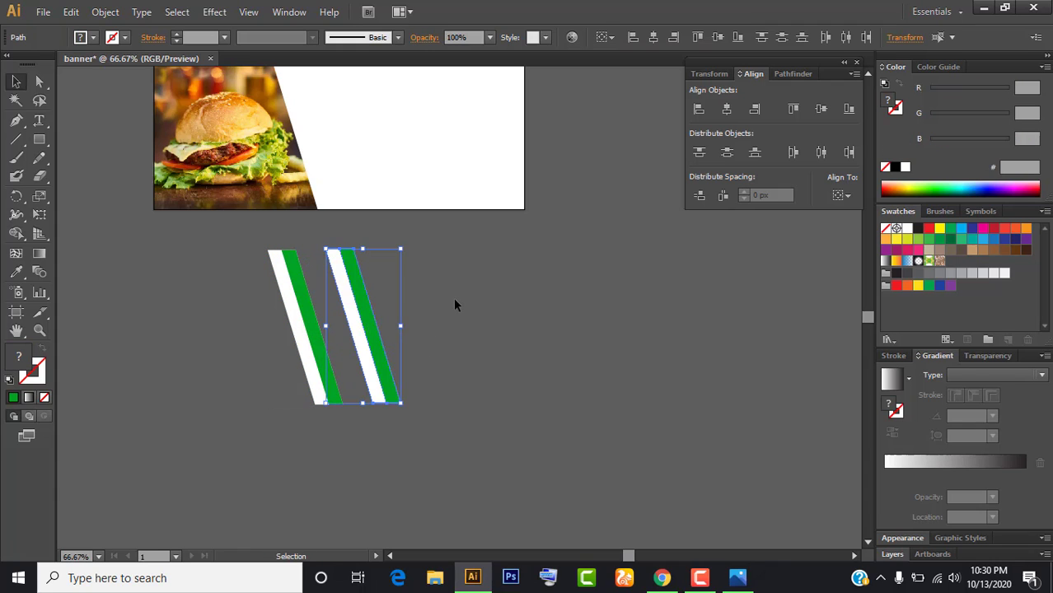
pyautogui.click(415, 304)
# - Remove the green part of the copied stripe pair with Shape Builder
pyautogui.moveTo(409, 279); pyautogui.dragTo(334, 321)
pyautogui.click(16, 235)
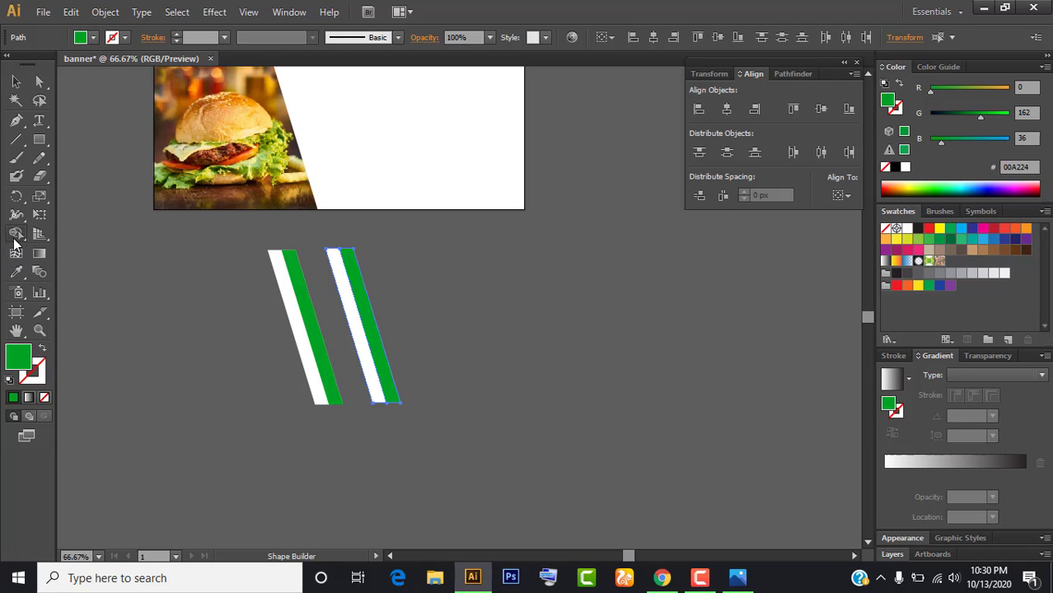
pyautogui.keyDown('alt'); pyautogui.click(370, 321); pyautogui.keyUp('alt')
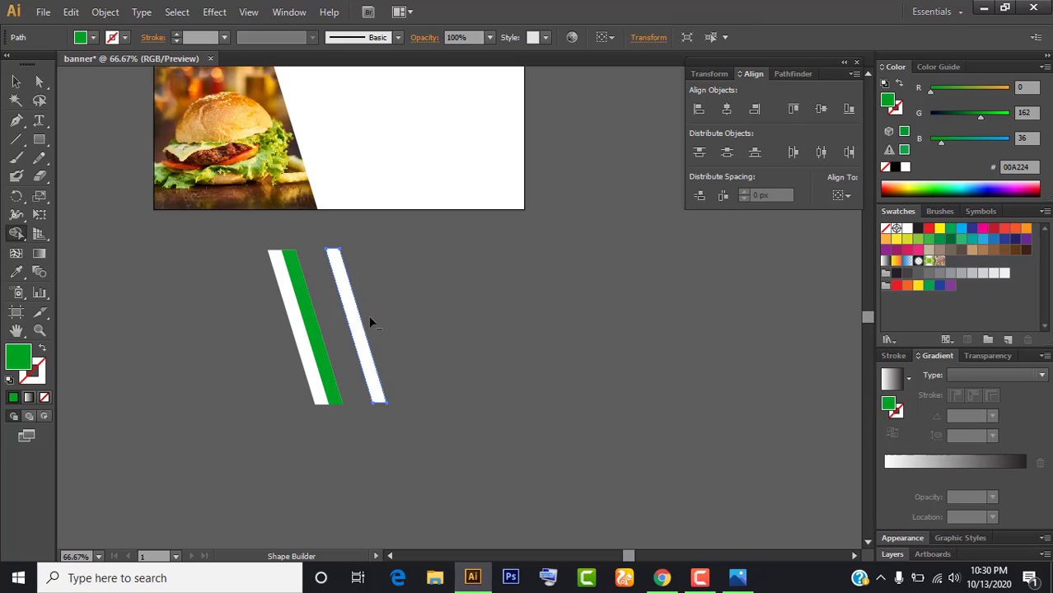
pyautogui.click(15, 81)
pyautogui.click(274, 346)
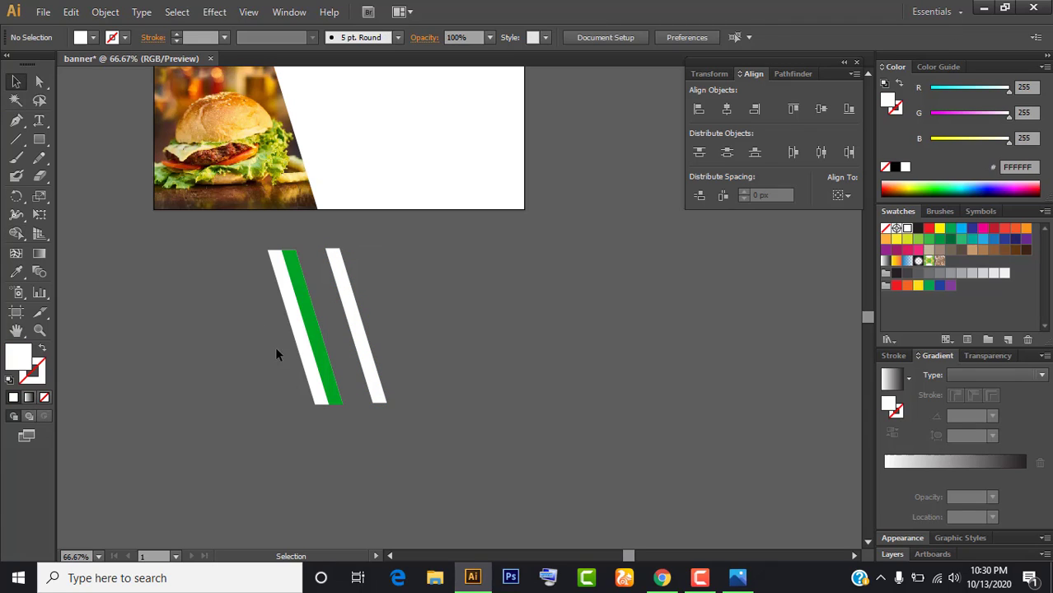
# - Delete the left stripe's white part and move the spare white stripe against the green stripe
pyautogui.click(288, 307)
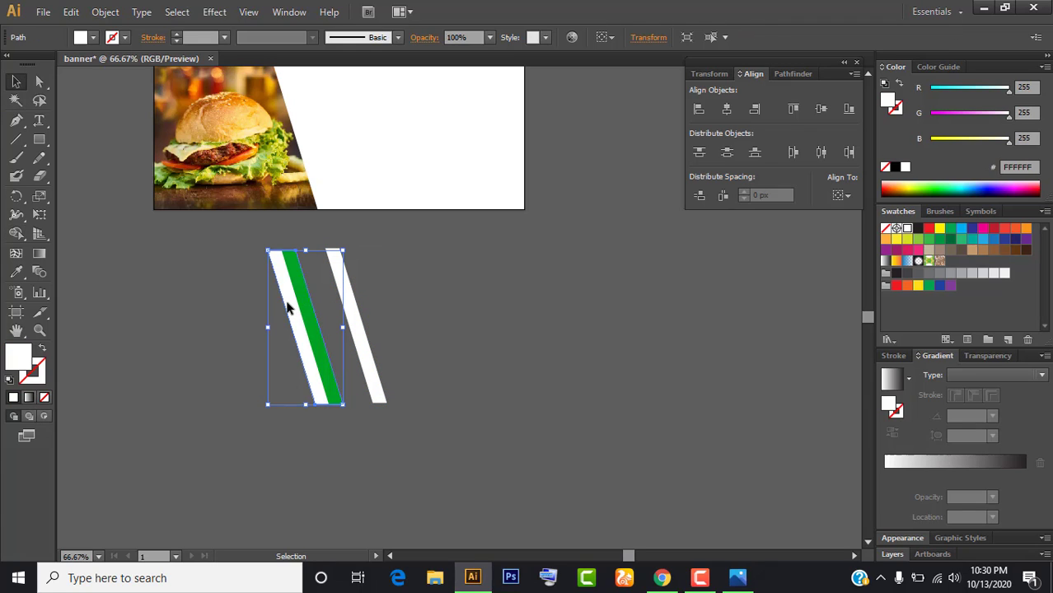
pyautogui.press('Delete')
pyautogui.click(350, 312)
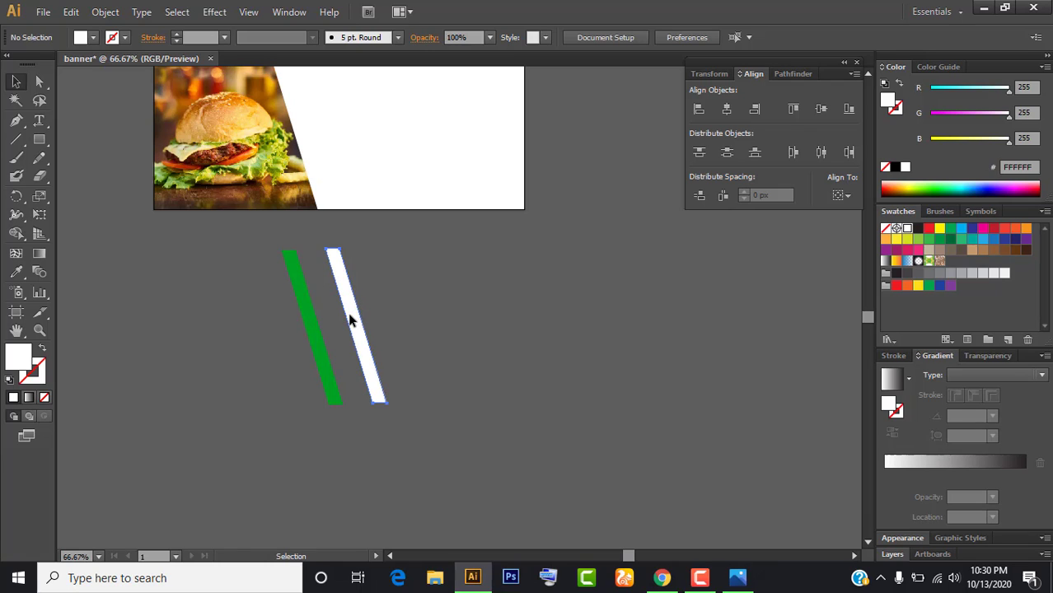
pyautogui.moveTo(349, 319); pyautogui.dragTo(298, 327)
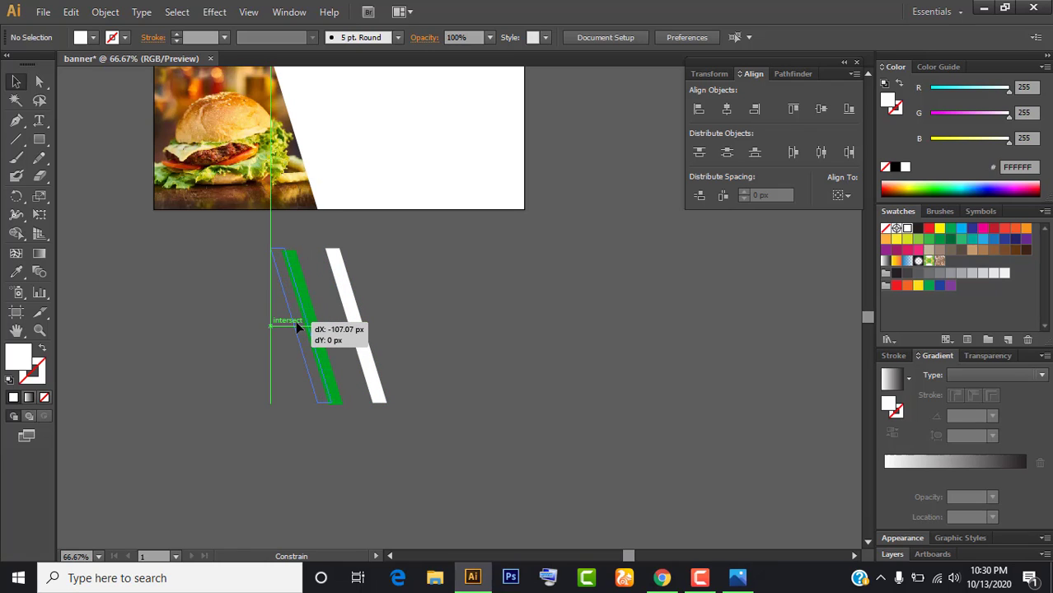
pyautogui.moveTo(297, 327); pyautogui.dragTo(294, 324)
# - Zoom out to 66.67% so the banner and stripes show together
pyautogui.click(391, 308)
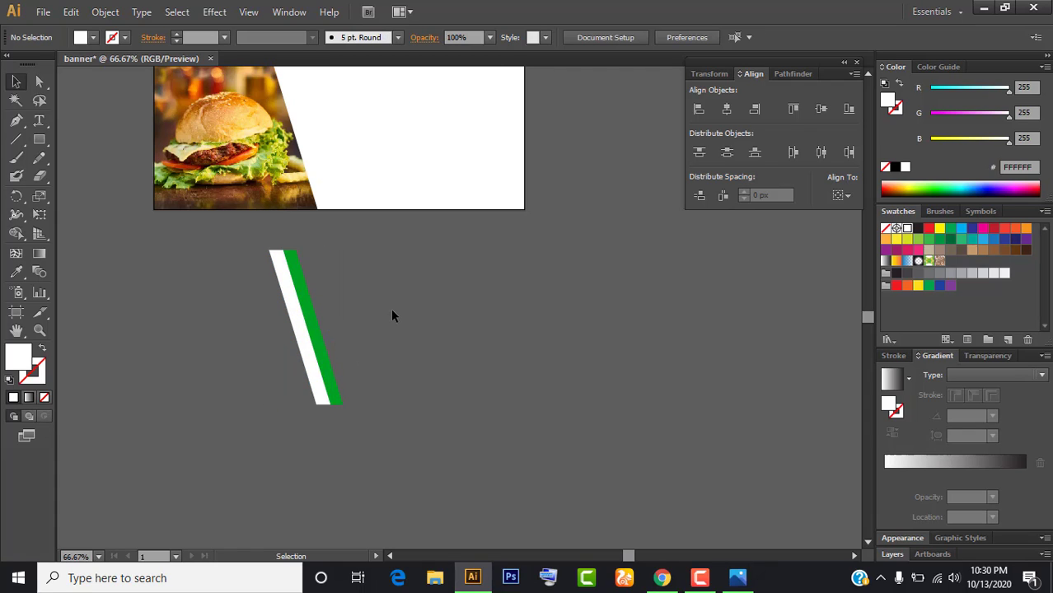
pyautogui.moveTo(228, 223); pyautogui.dragTo(332, 289)
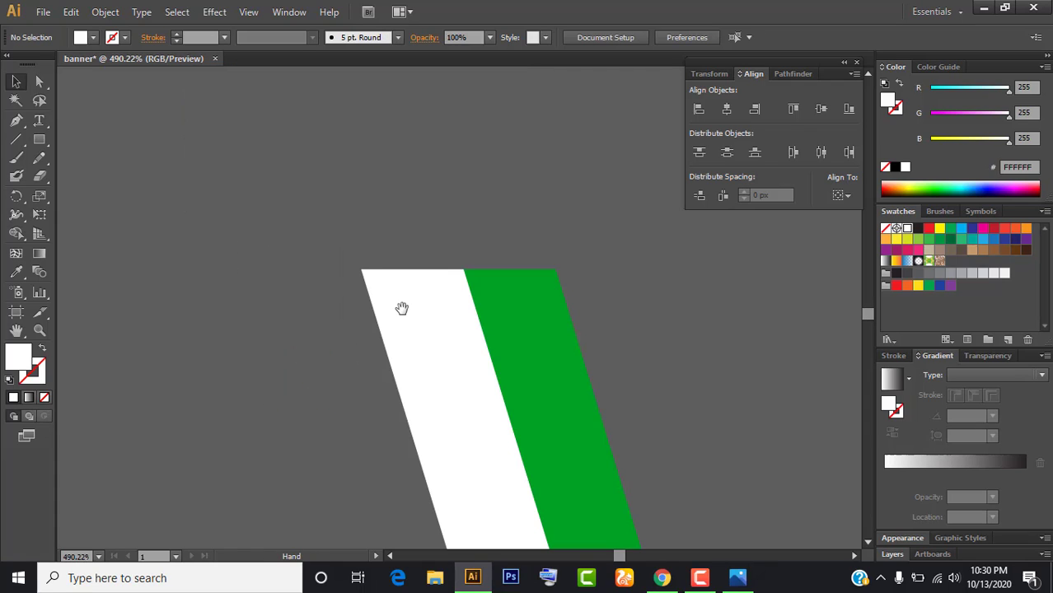
pyautogui.moveTo(402, 308); pyautogui.dragTo(339, 265)
pyautogui.hotkey('ctrl', '0')
pyautogui.scroll(-8, 307, 298)
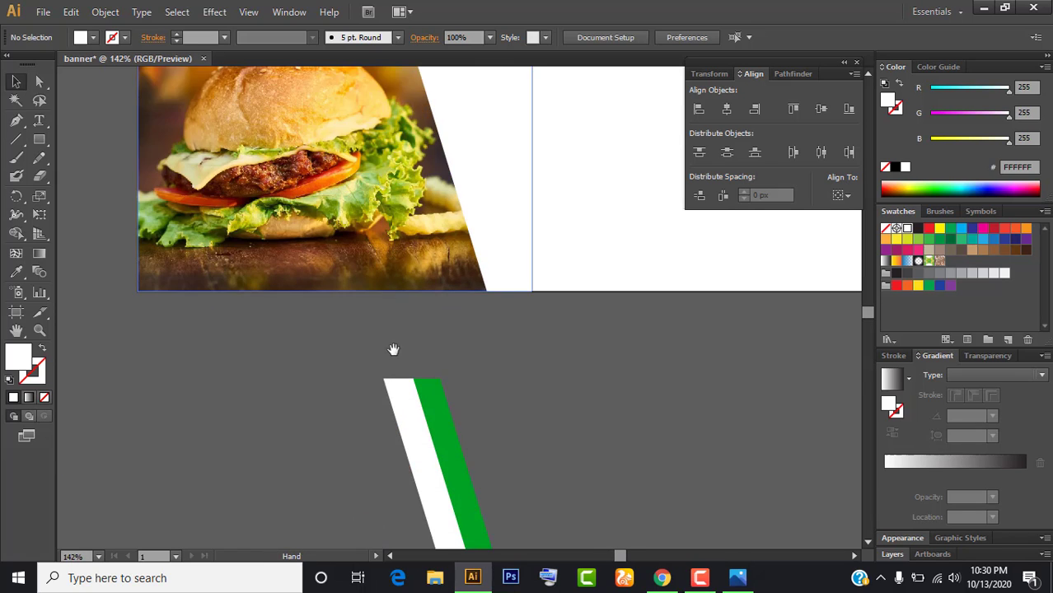
pyautogui.scroll(-2, 338, 317)
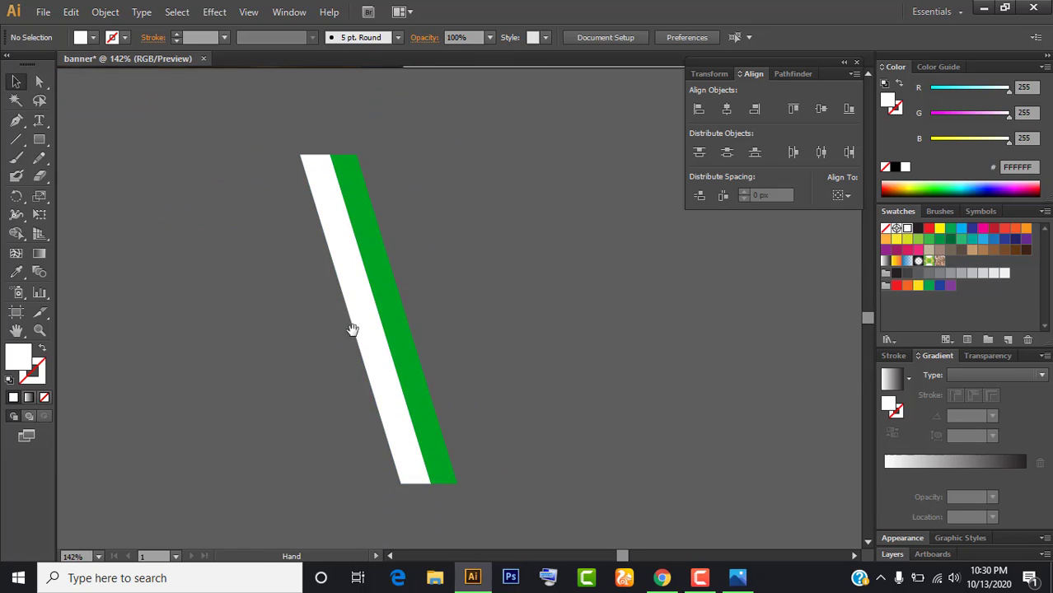
pyautogui.hotkey('ctrl', '-')
pyautogui.hotkey('ctrl', '-')
pyautogui.scroll(1, 370, 336)
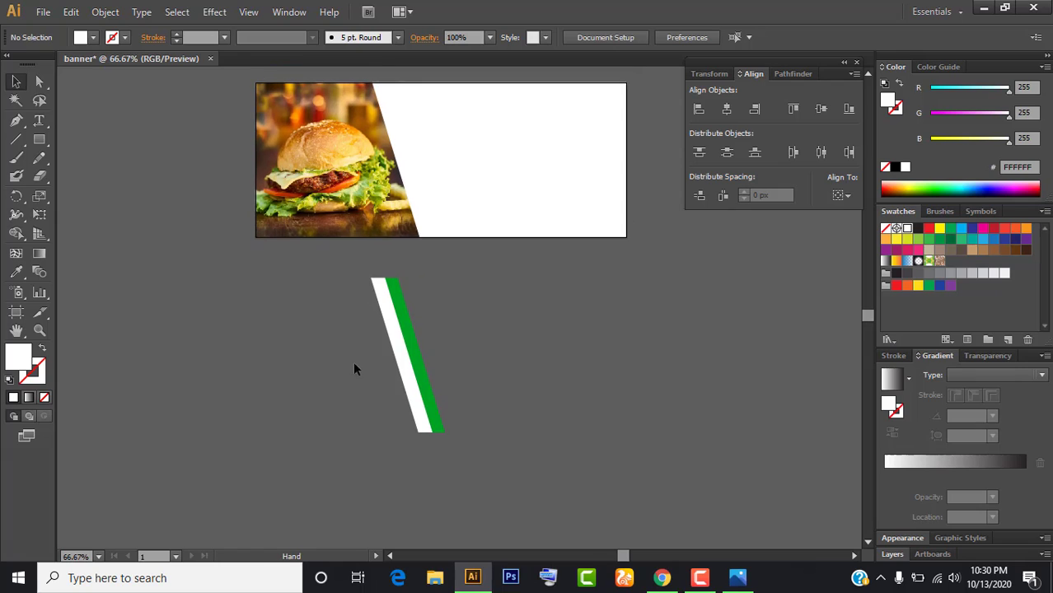
pyautogui.scroll(1, 468, 347)
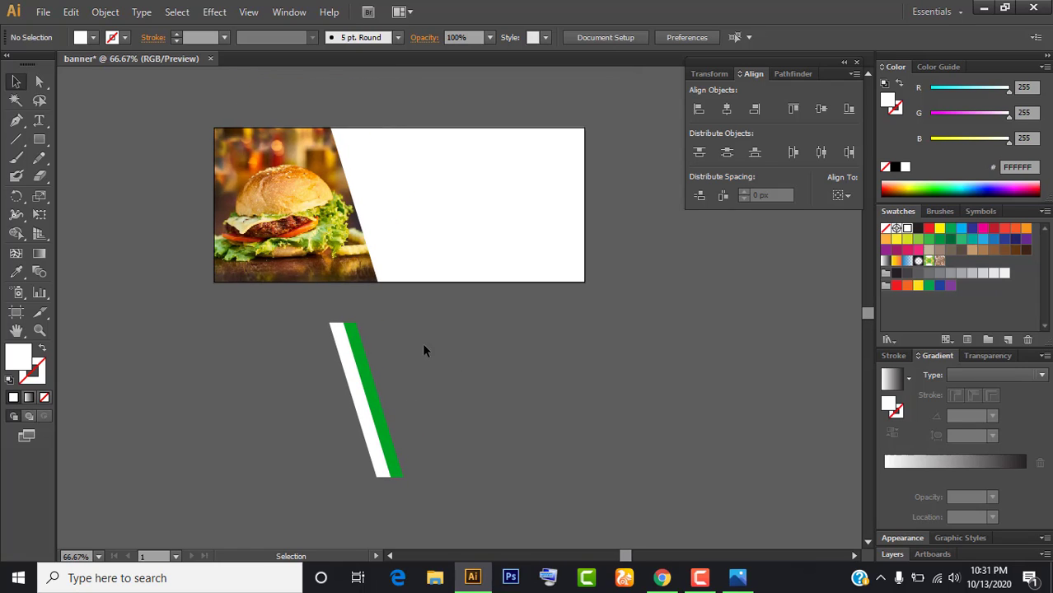
# - Apply a default linear white-to-black gradient to the slanted panel and show the Gradient panel
pyautogui.click(472, 188)
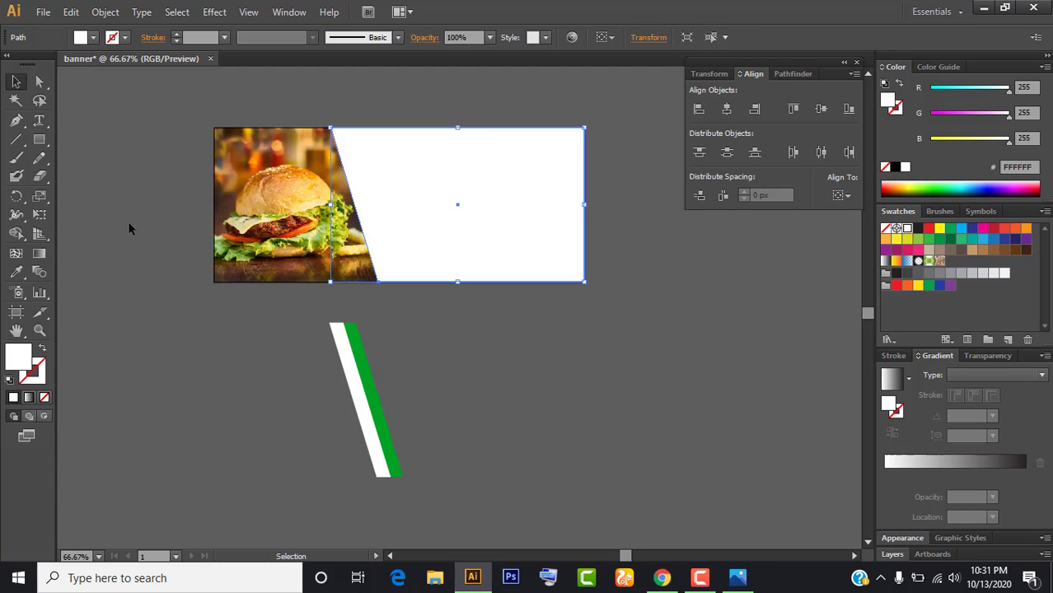
pyautogui.click(38, 255)
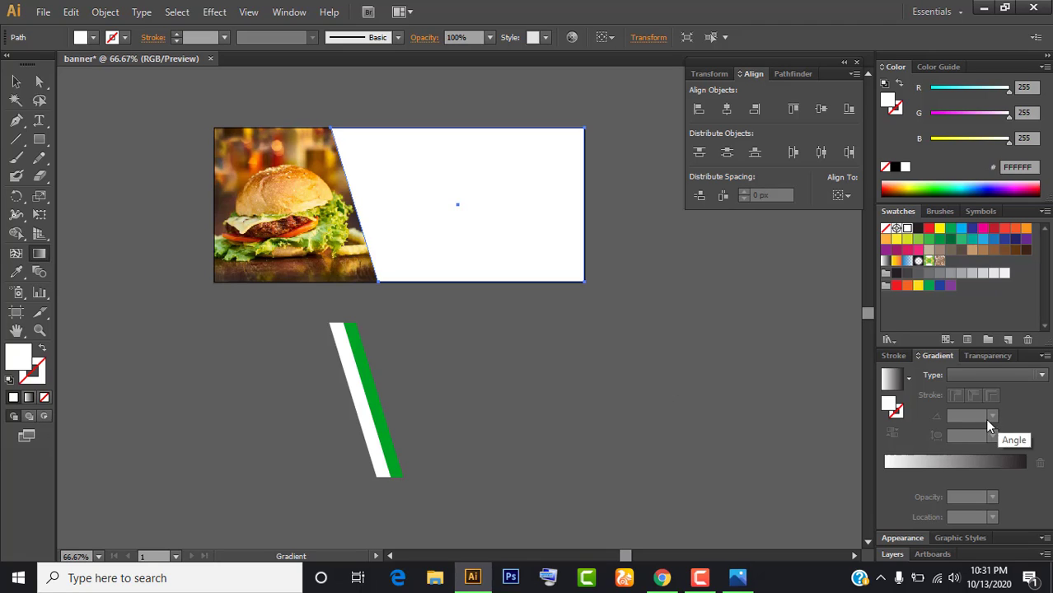
pyautogui.click(931, 461)
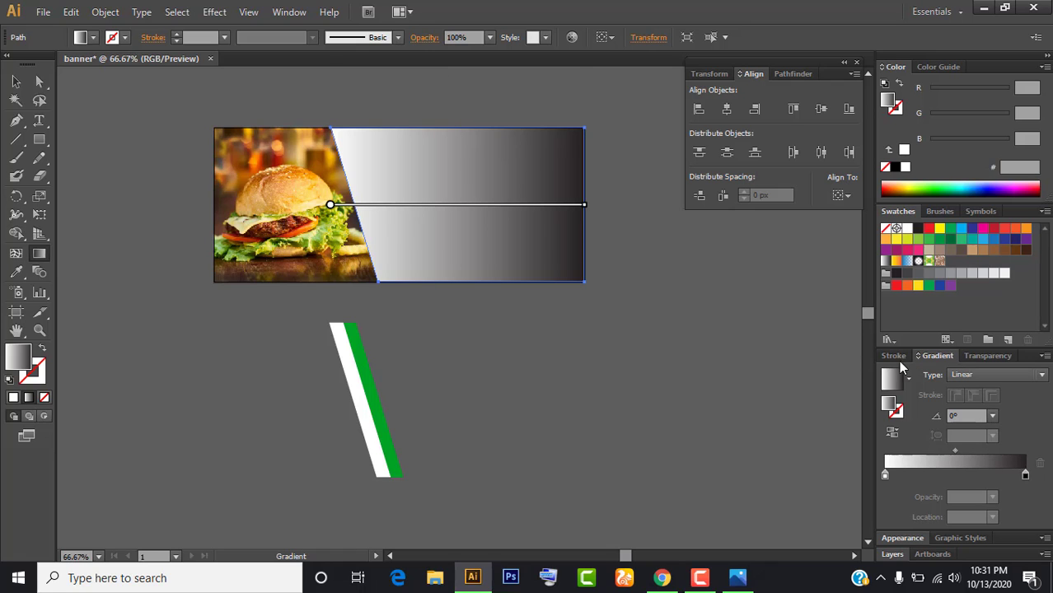
pyautogui.click(290, 11)
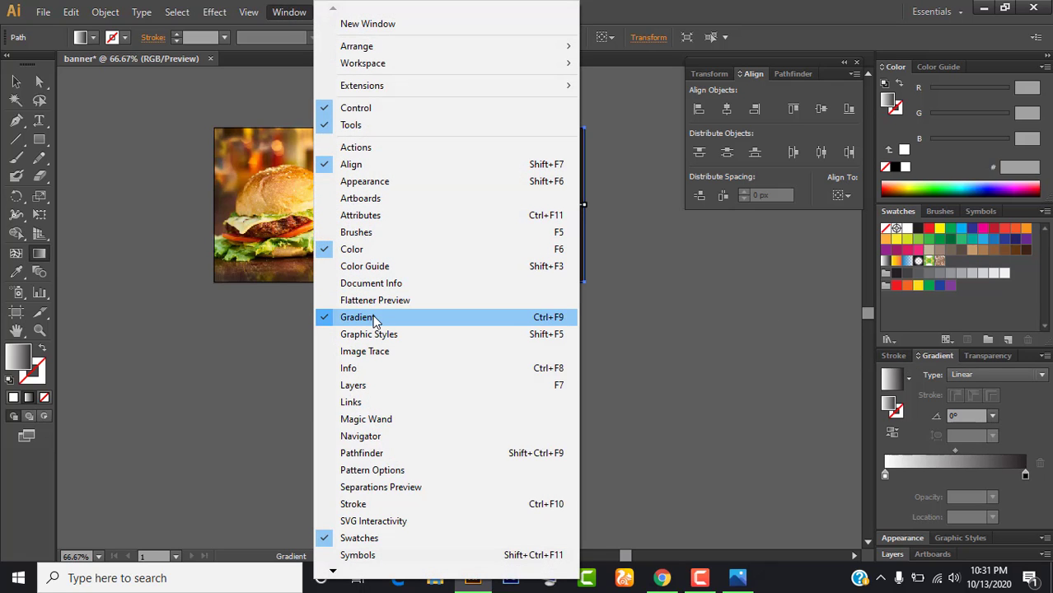
pyautogui.click(373, 320)
pyautogui.click(292, 13)
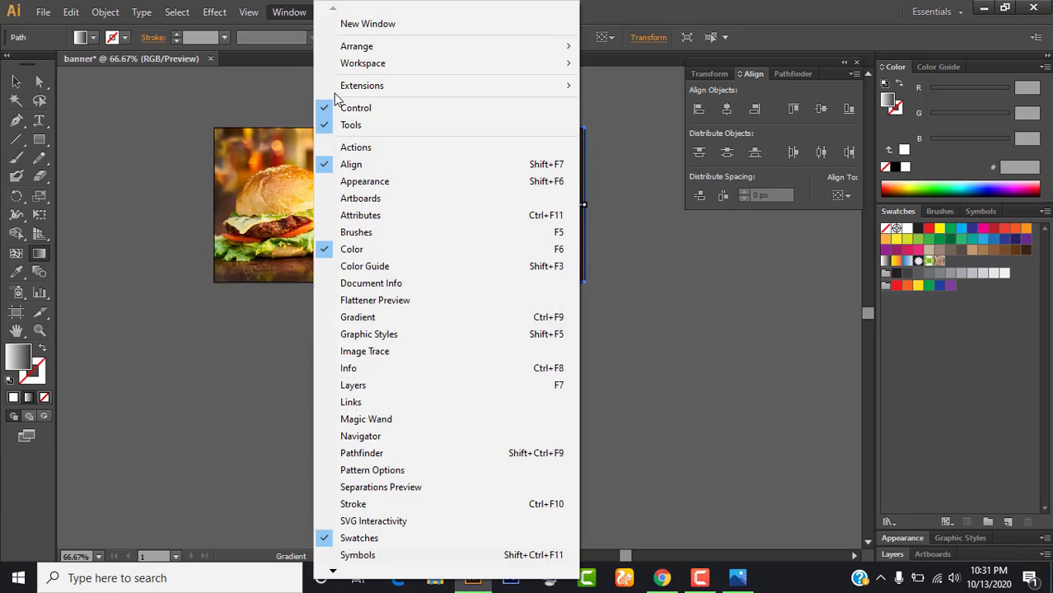
pyautogui.click(403, 322)
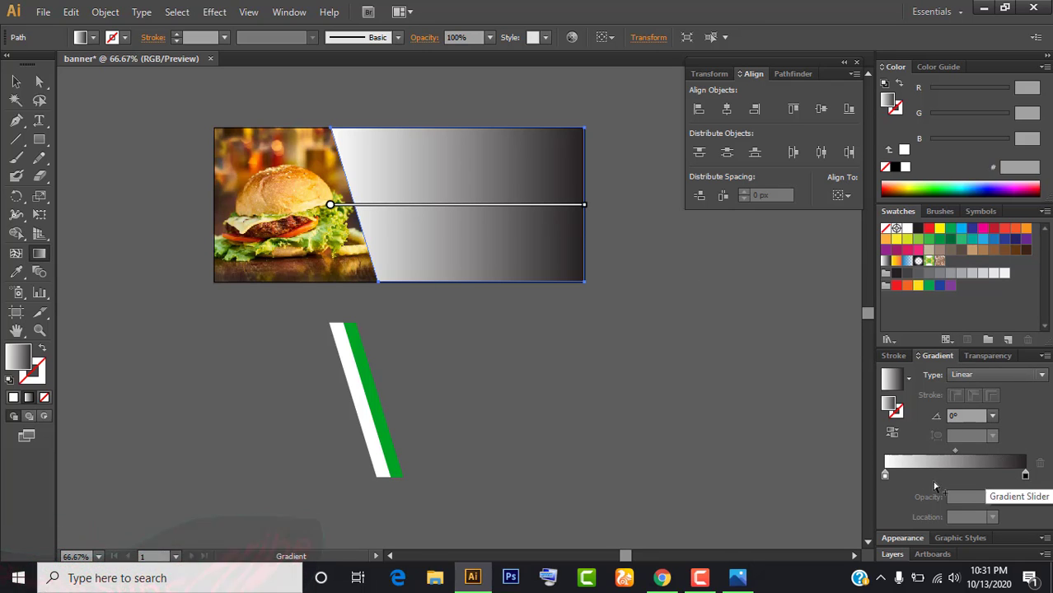
# - Set the gradient's left stop to RGB 0, 0, 25
pyautogui.doubleClick(885, 476)
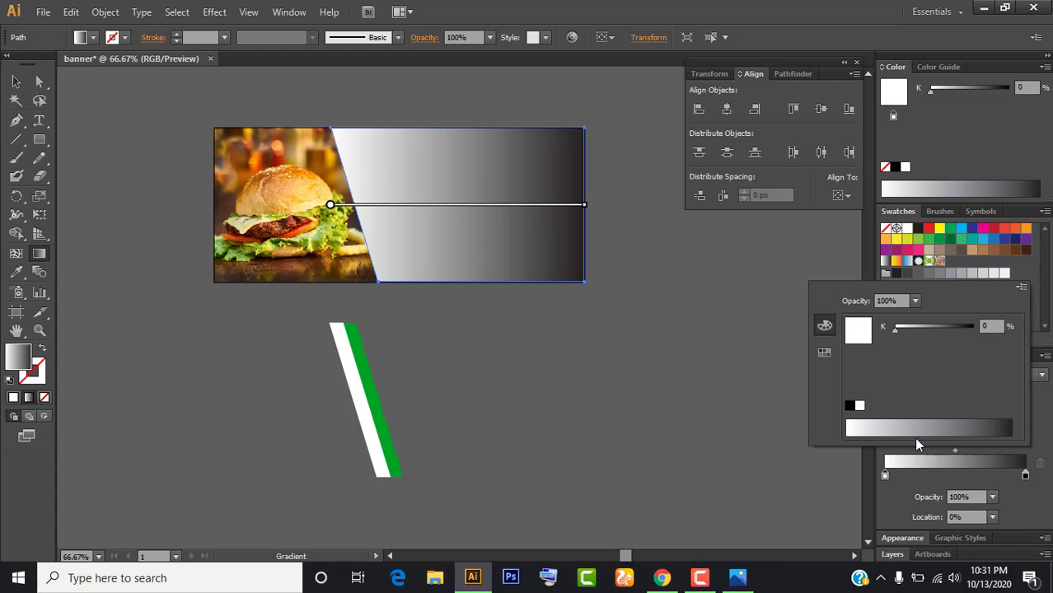
pyautogui.click(1021, 287)
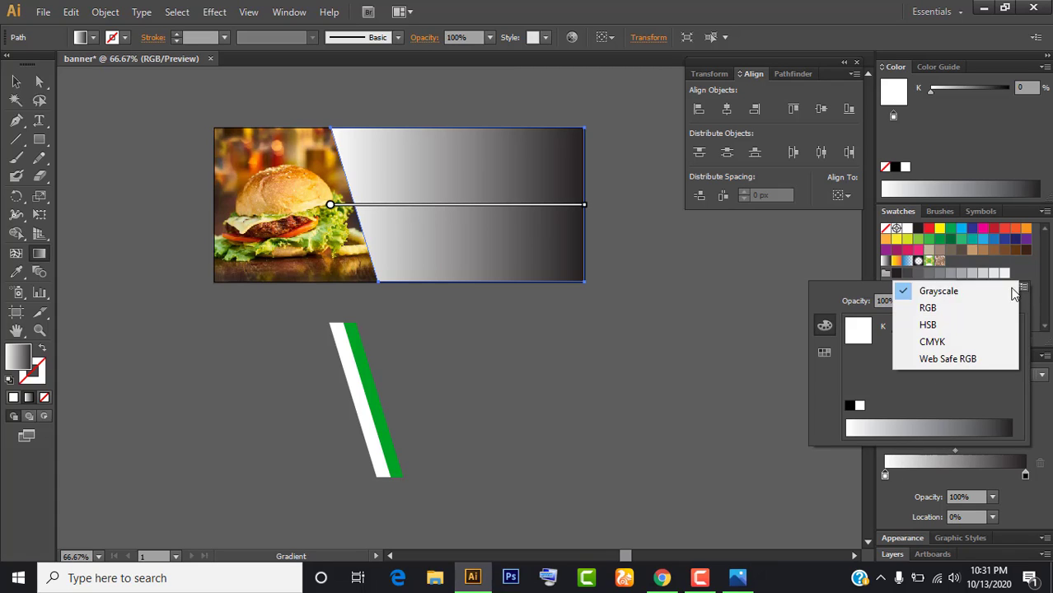
pyautogui.click(951, 307)
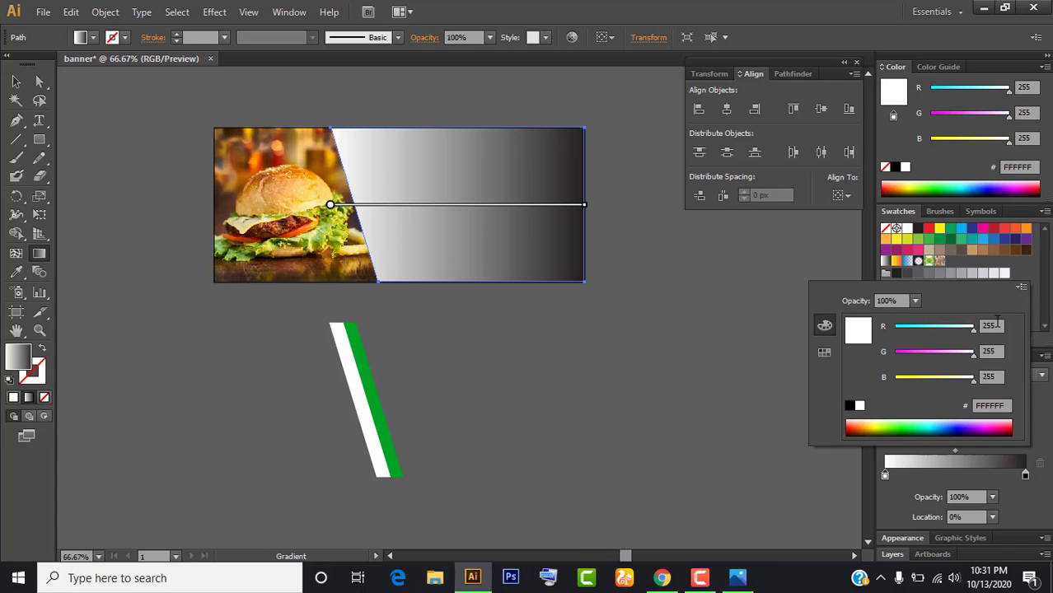
pyautogui.write('0')
pyautogui.press('Tab')
pyautogui.write('0')
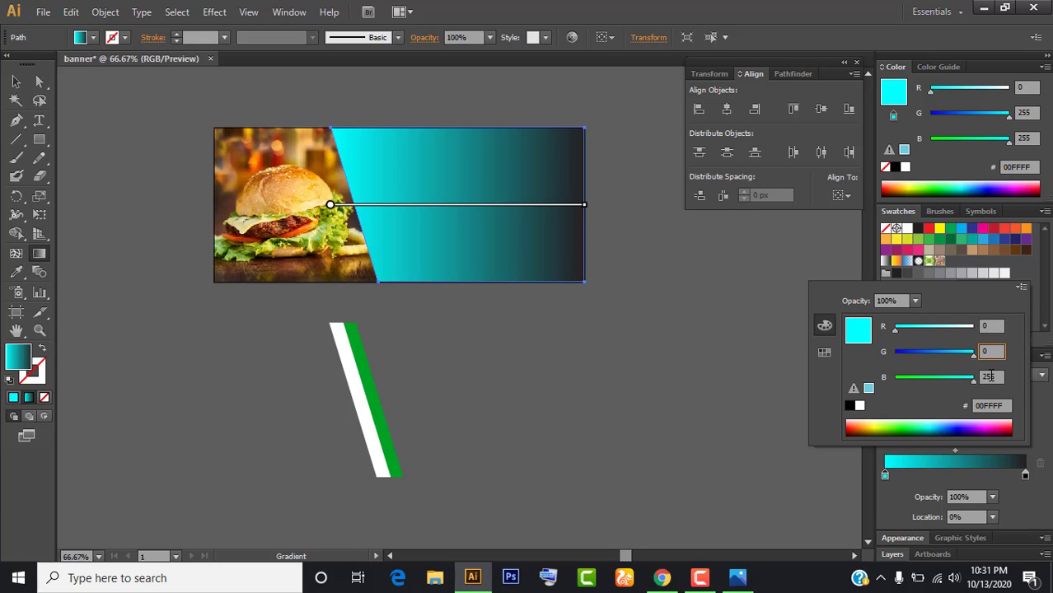
pyautogui.press('Tab')
pyautogui.write('25')
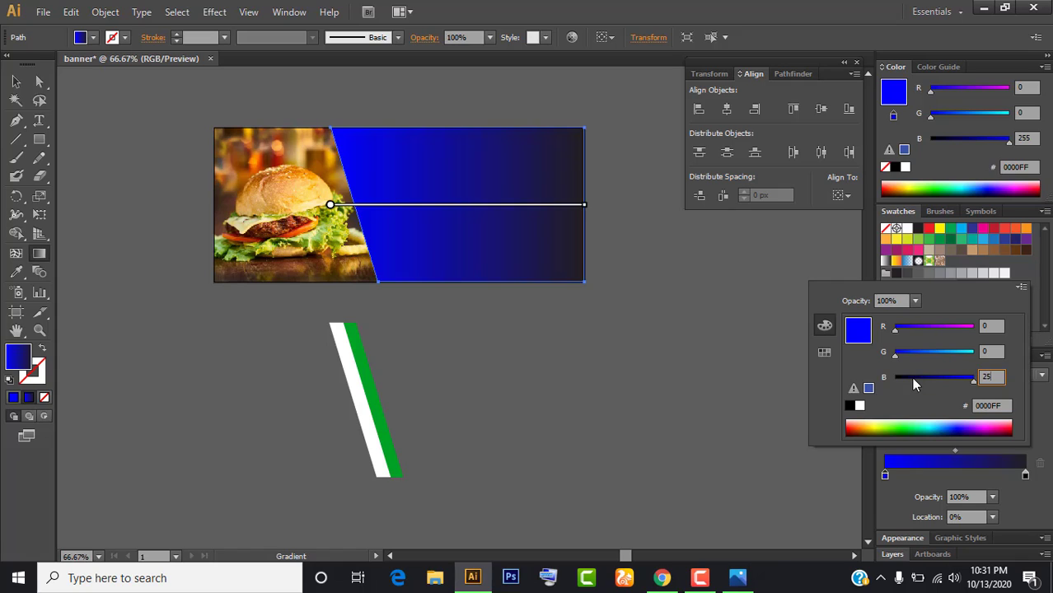
pyautogui.press('Return')
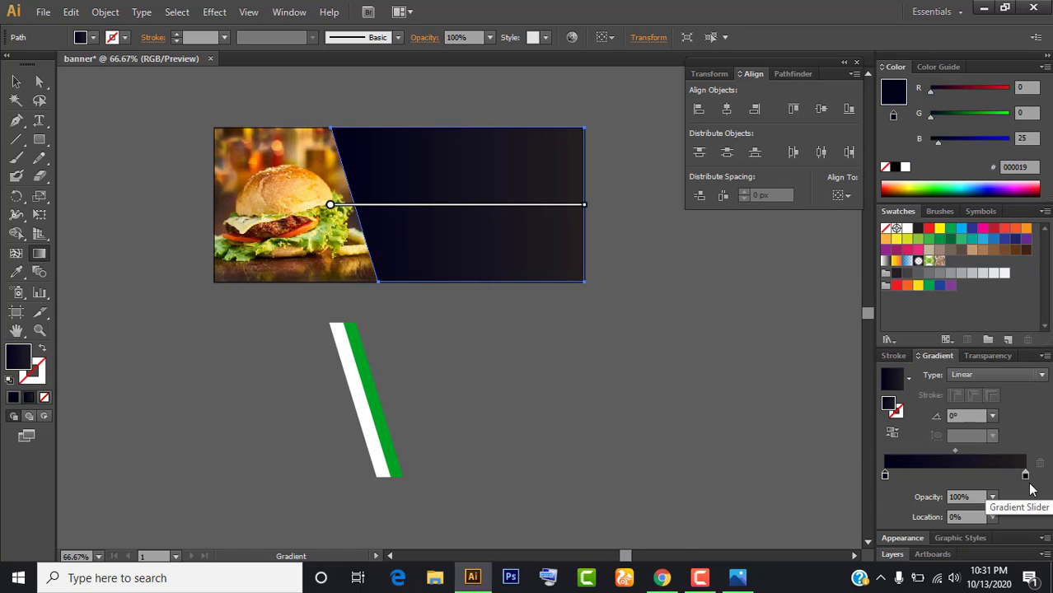
# - Set the gradient's right stop to RGB 20, 35, 80
pyautogui.doubleClick(1025, 475)
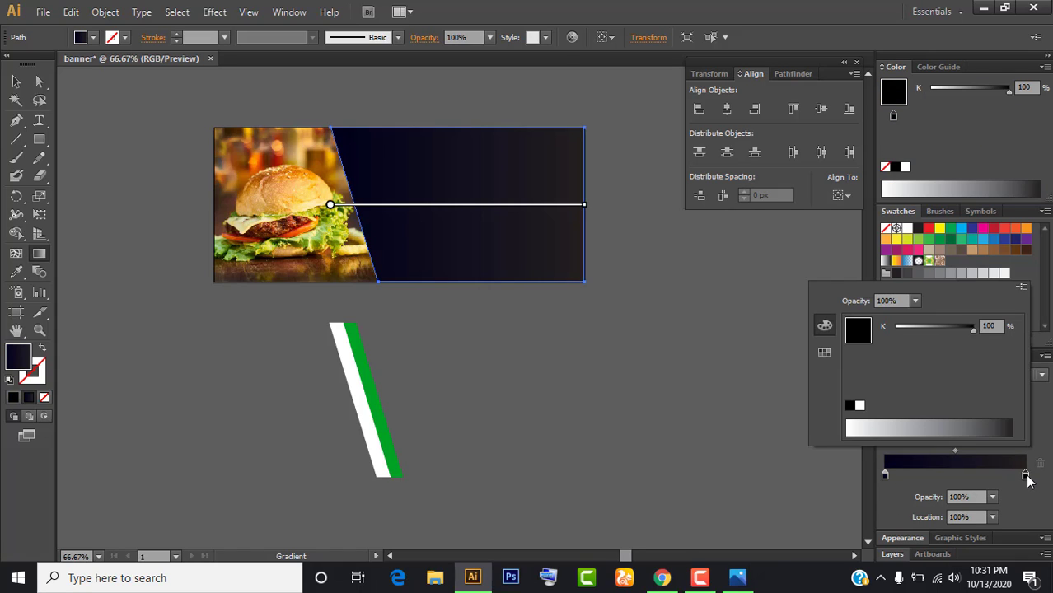
pyautogui.click(1022, 287)
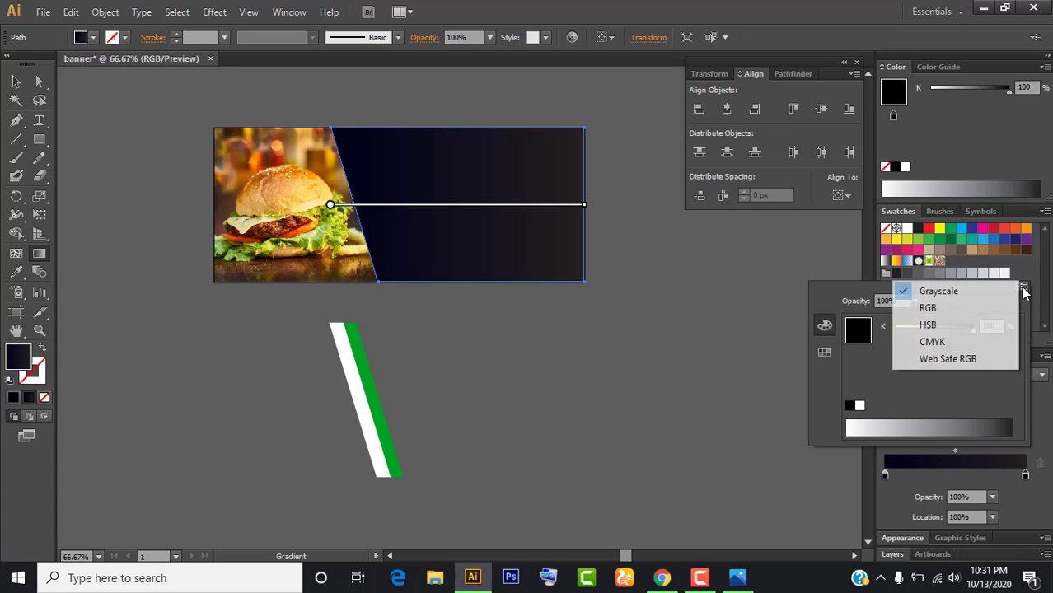
pyautogui.click(956, 309)
pyautogui.click(986, 326)
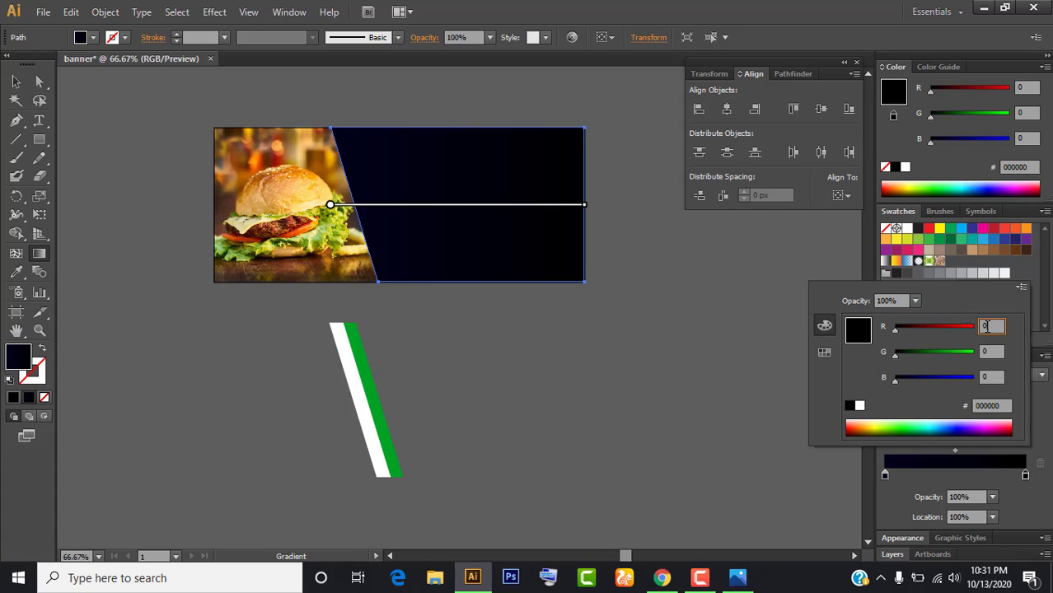
pyautogui.write('20')
pyautogui.click(996, 352)
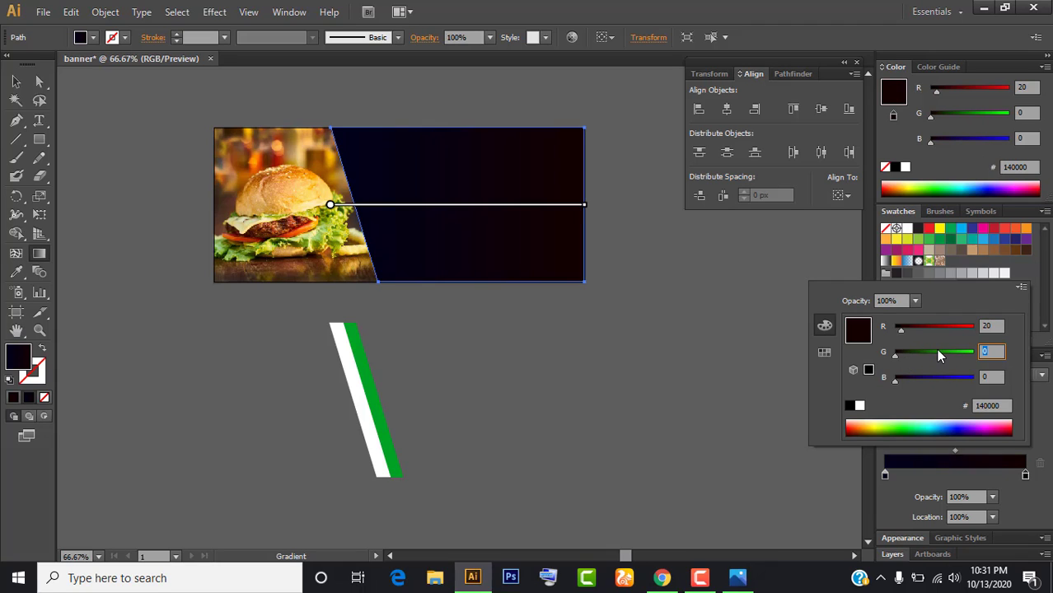
pyautogui.write('35')
pyautogui.click(995, 378)
pyautogui.write('80')
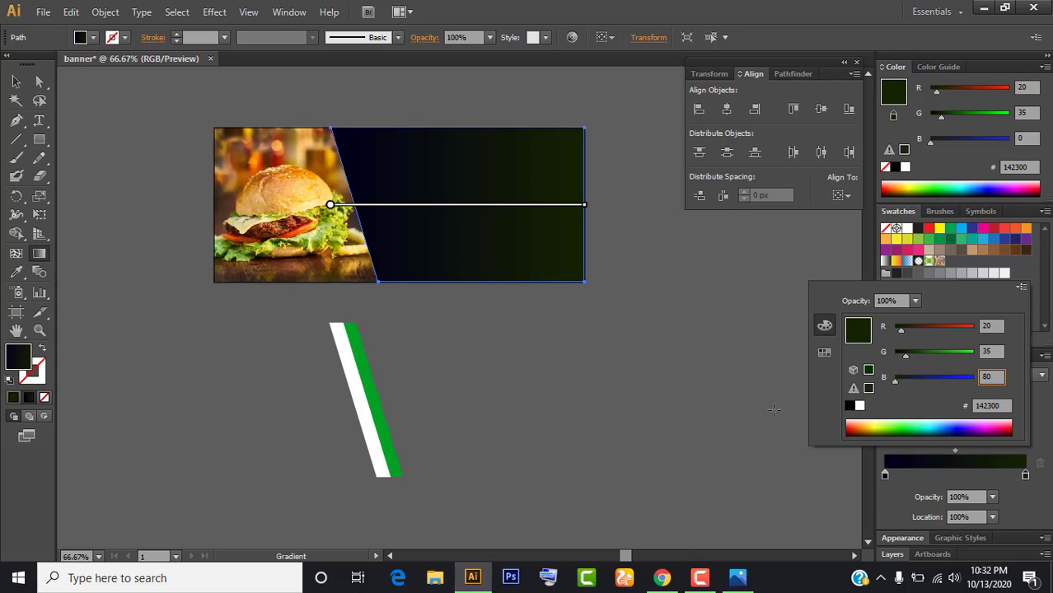
pyautogui.click(927, 485)
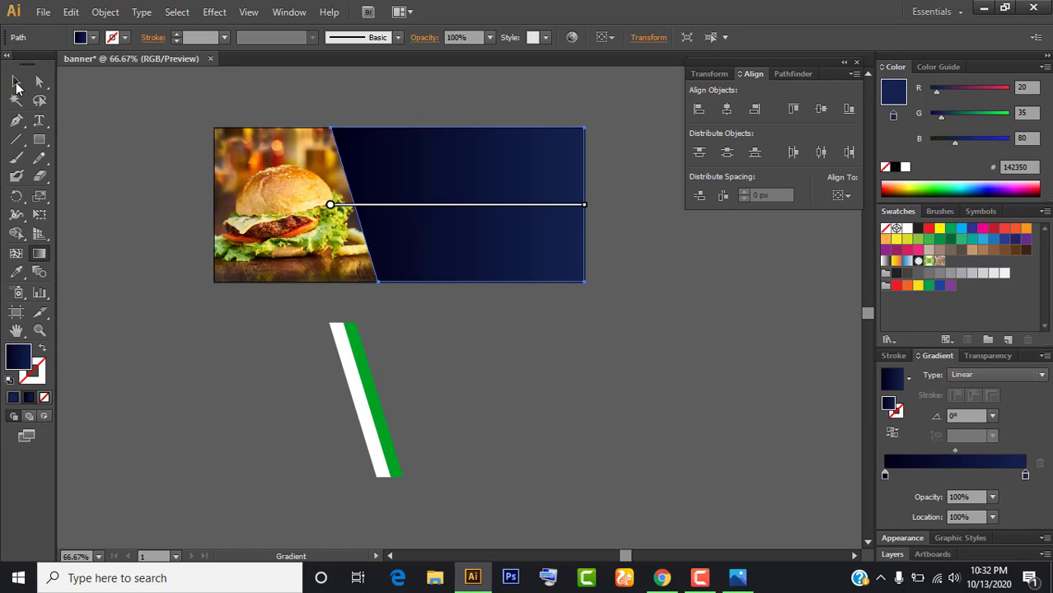
# - Select and then deselect the navy gradient panel to check the result
pyautogui.click(16, 81)
pyautogui.click(483, 346)
pyautogui.click(499, 231)
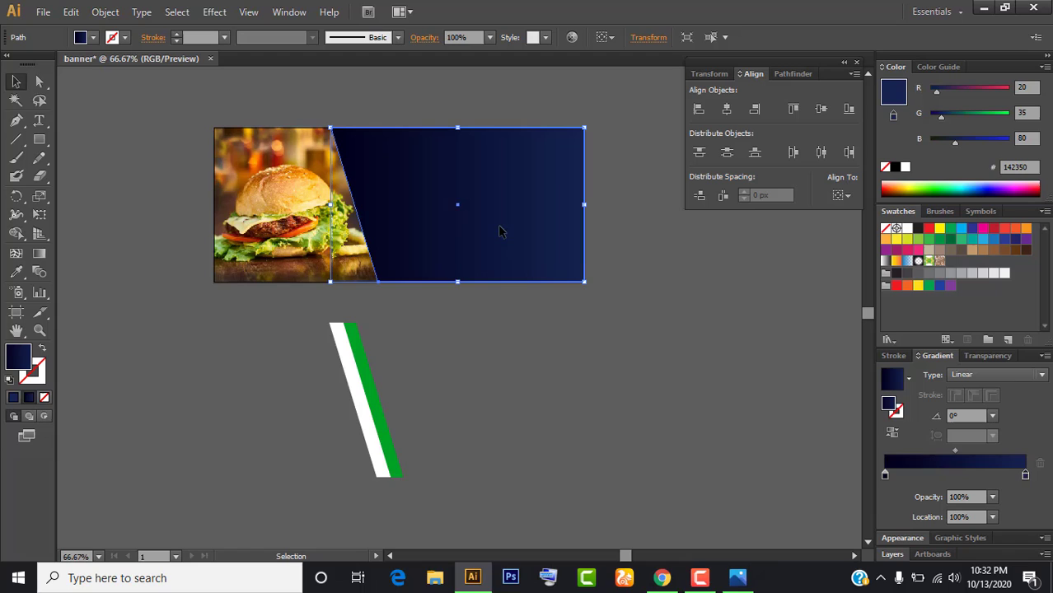
pyautogui.click(496, 359)
pyautogui.scroll(-2, 414, 331)
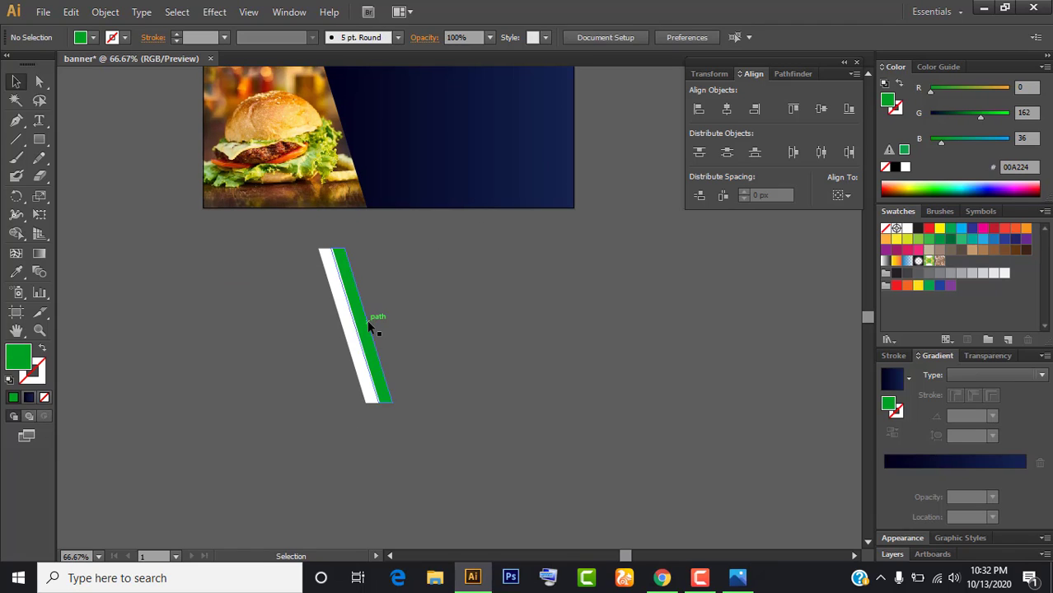
# - Adjust the green stripe's anchor points beside the white stripe and tweak its green shade
pyautogui.click(368, 326)
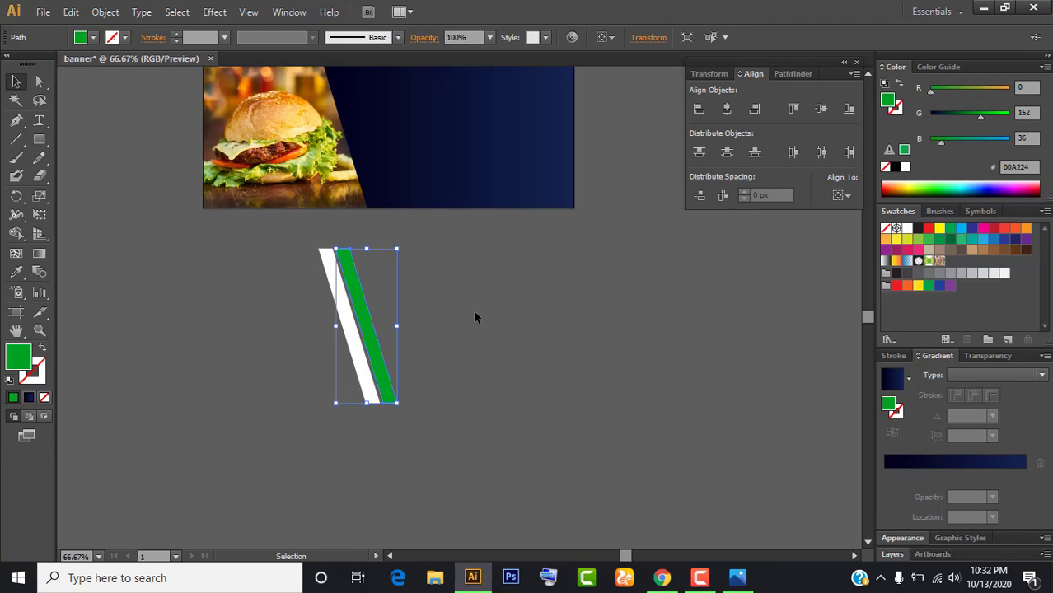
pyautogui.keyDown('ctrl'); pyautogui.click(412, 328); pyautogui.keyUp('ctrl')
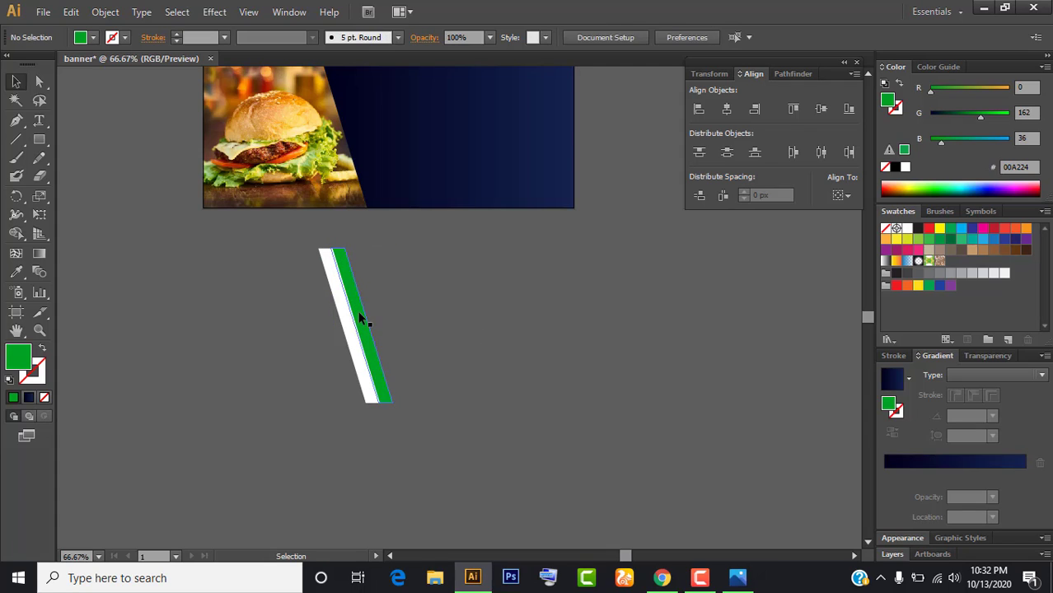
pyautogui.keyDown('ctrl'); pyautogui.click(358, 310); pyautogui.keyUp('ctrl')
pyautogui.press('ctrl')
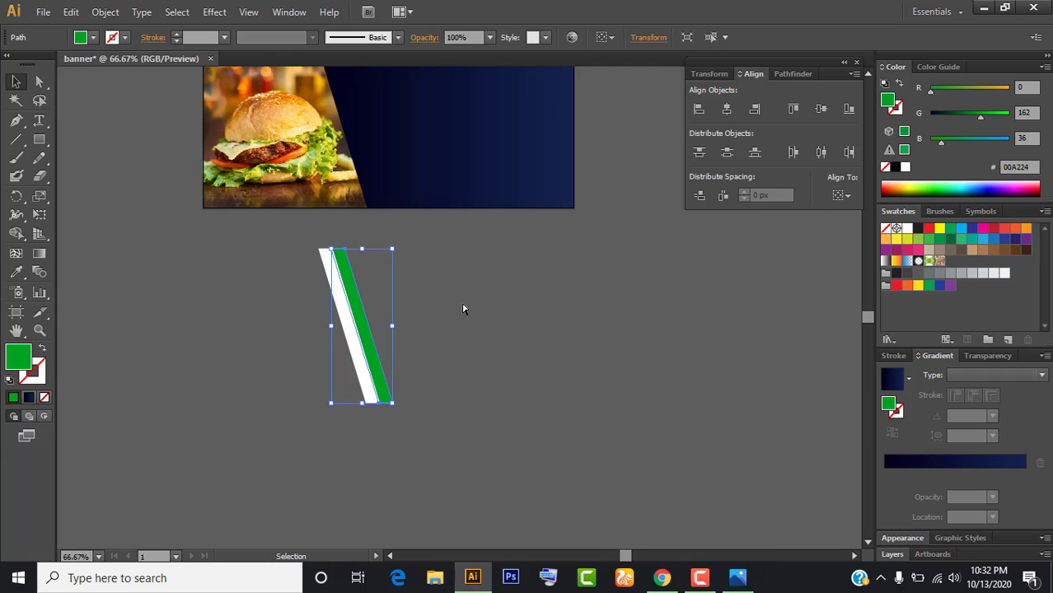
pyautogui.click(941, 183)
pyautogui.click(18, 82)
# - Refine the green stripe's anchors alongside the white stripe, then reselect the whole stripe
pyautogui.click(540, 356)
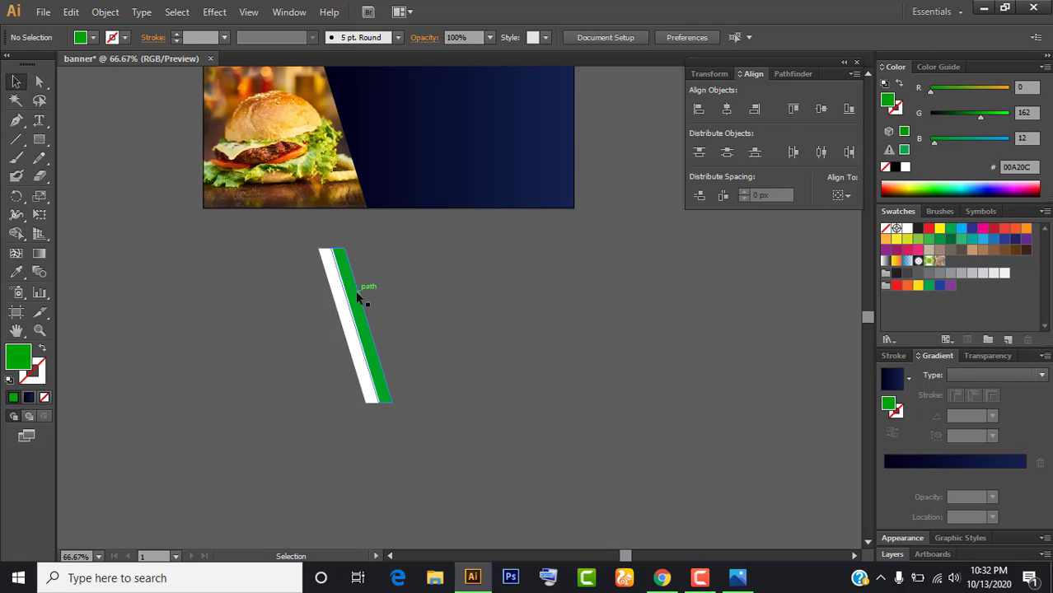
pyautogui.click(356, 296)
pyautogui.press('a')
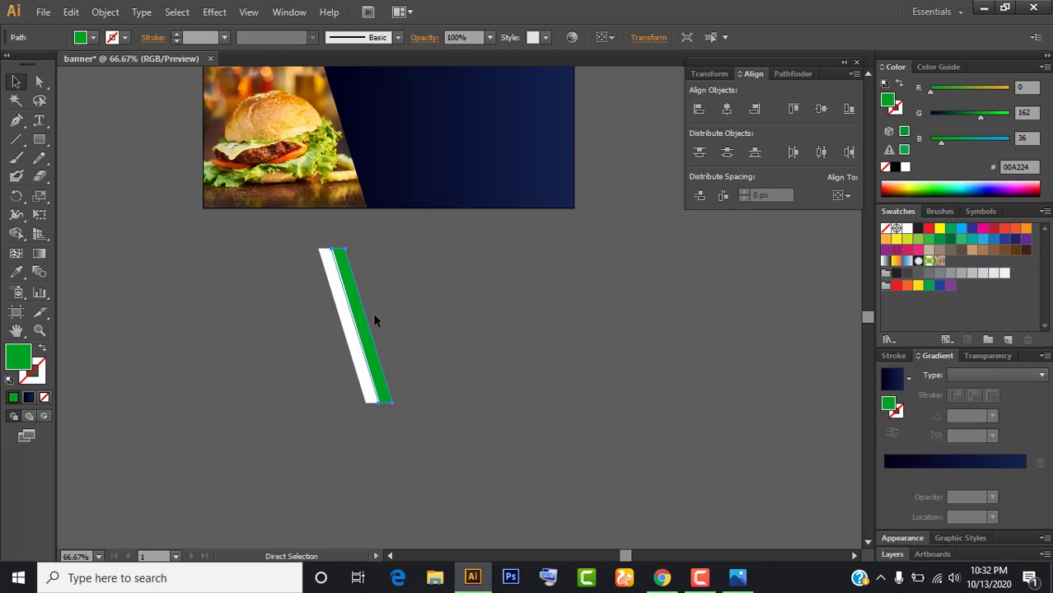
pyautogui.click(374, 319)
pyautogui.press('v')
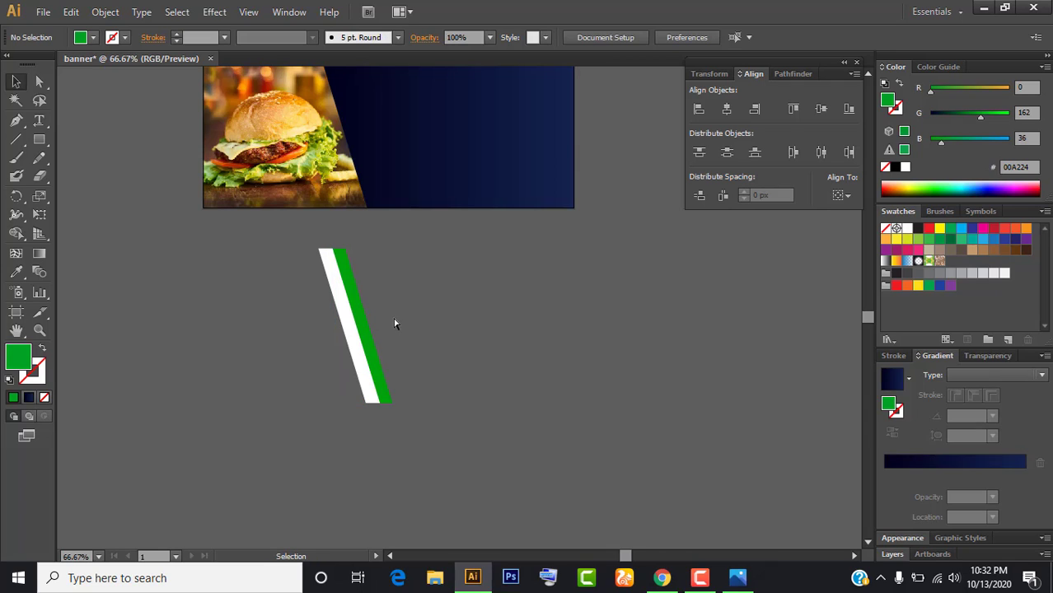
pyautogui.click(347, 291)
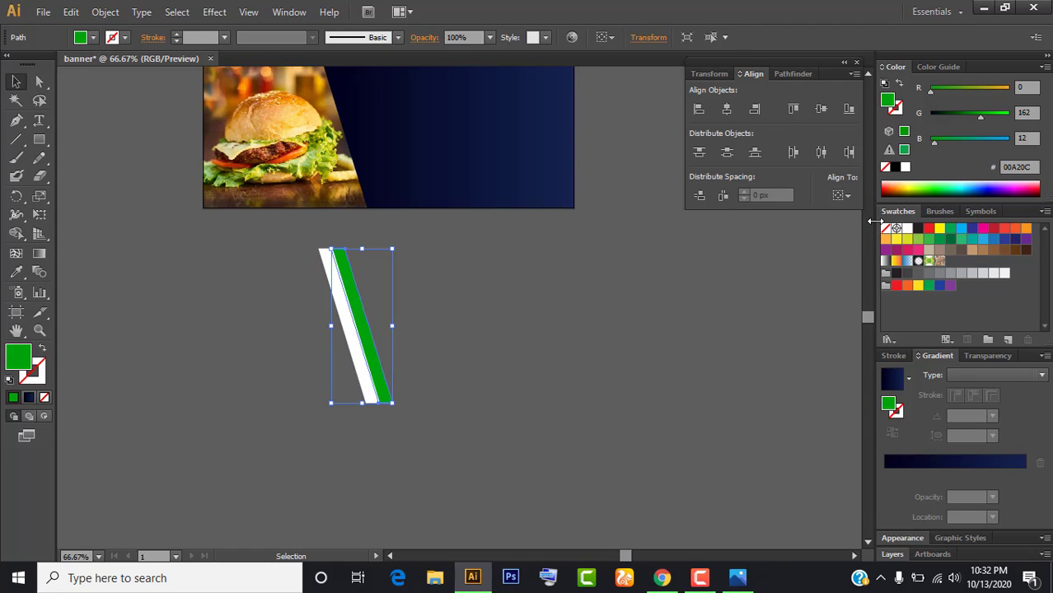
# - Fill the green stripe with black, check it with undo and redo, and reselect it
pyautogui.click(895, 167)
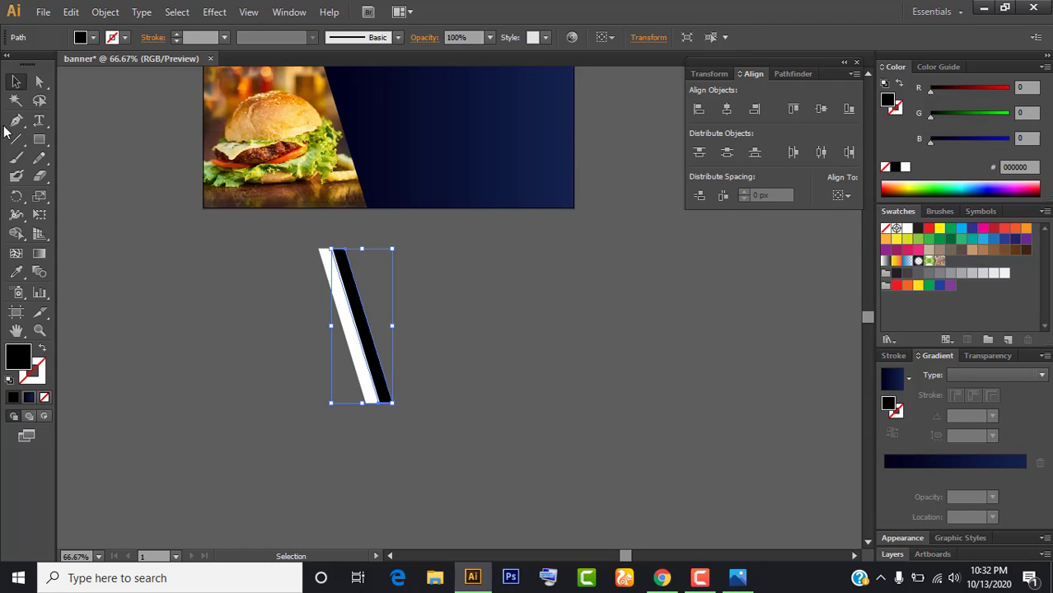
pyautogui.click(195, 319)
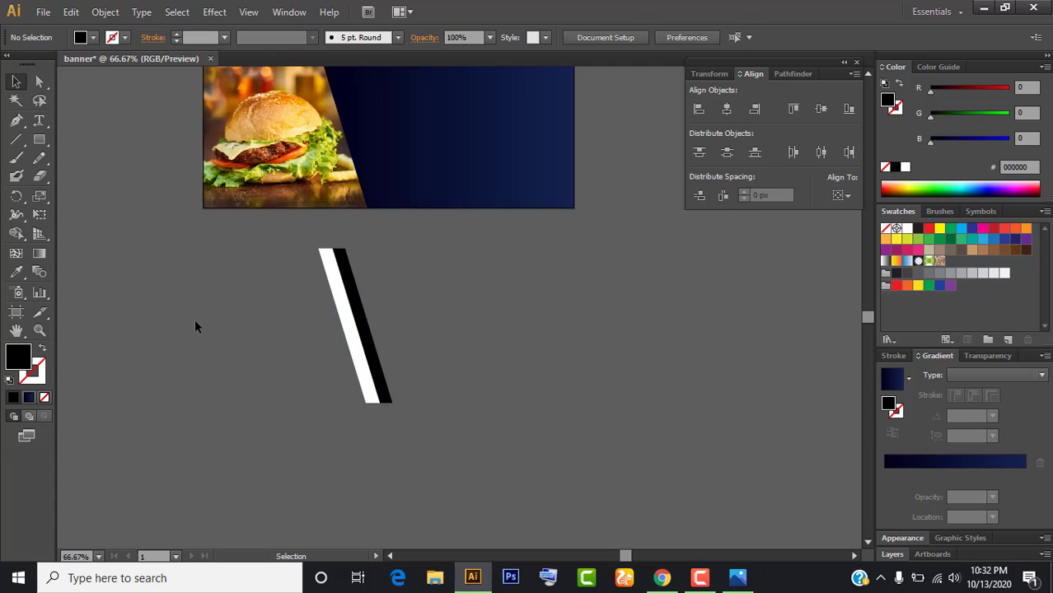
pyautogui.press('alt')
pyautogui.hotkey('ctrl', 'z')
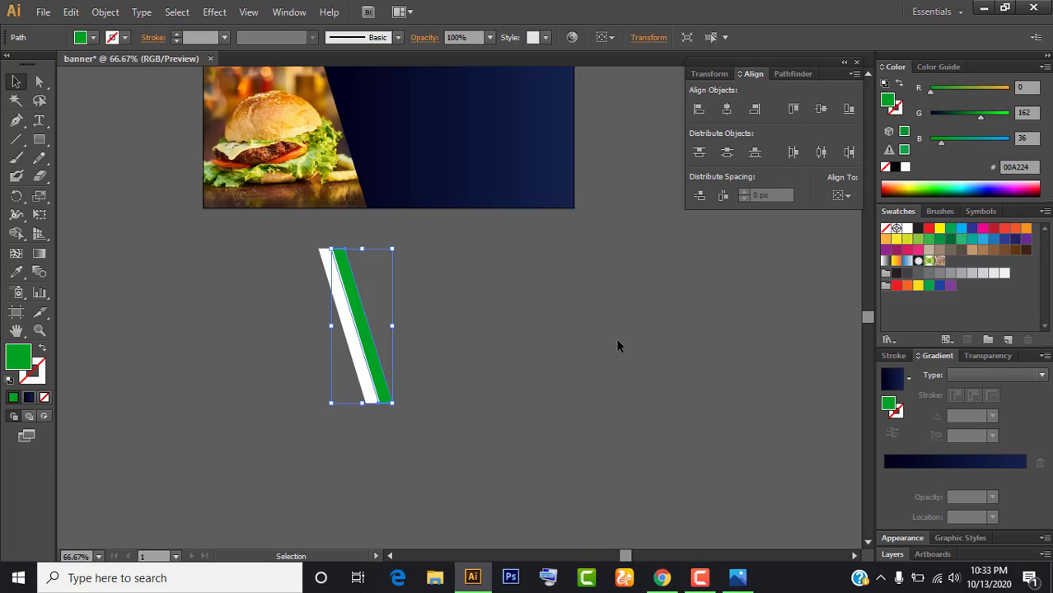
pyautogui.hotkey('ctrl', 'shift', 'z')
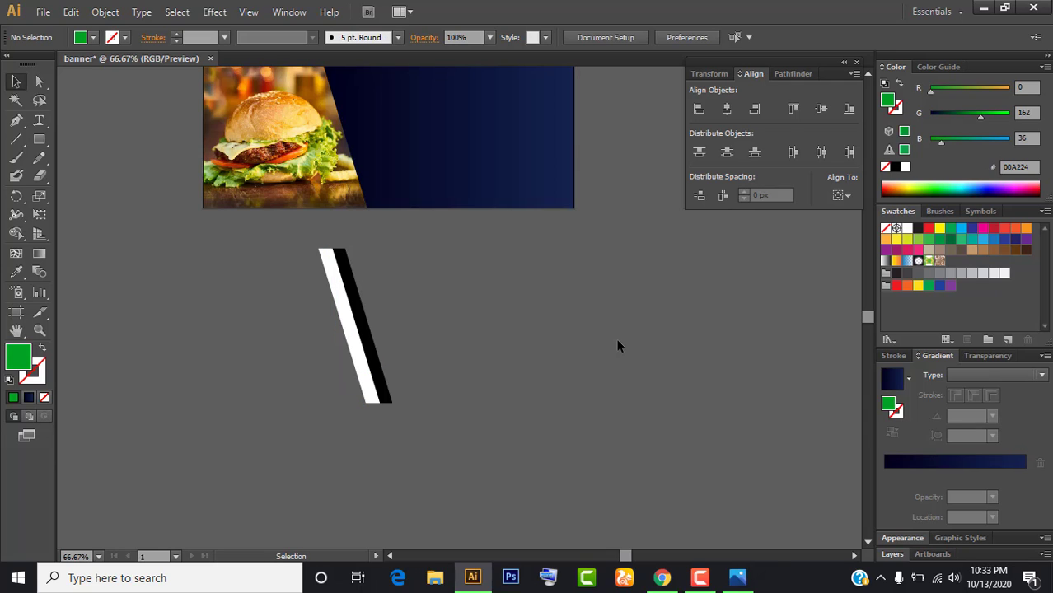
pyautogui.click(361, 298)
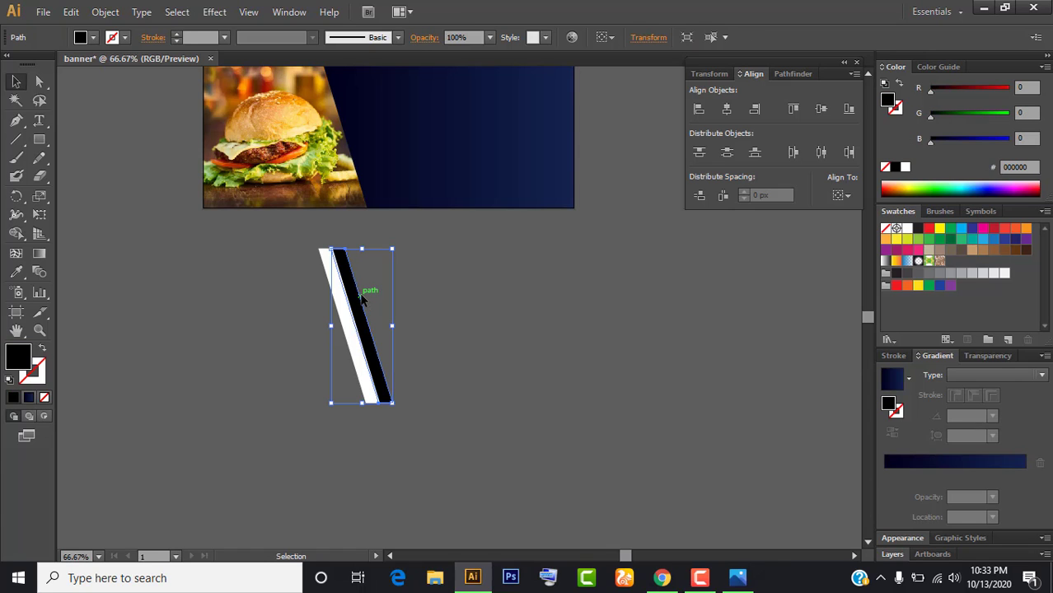
# - Apply a 55-pixel Gaussian Blur to the black stripe to form a soft shadow
pyautogui.click(214, 12)
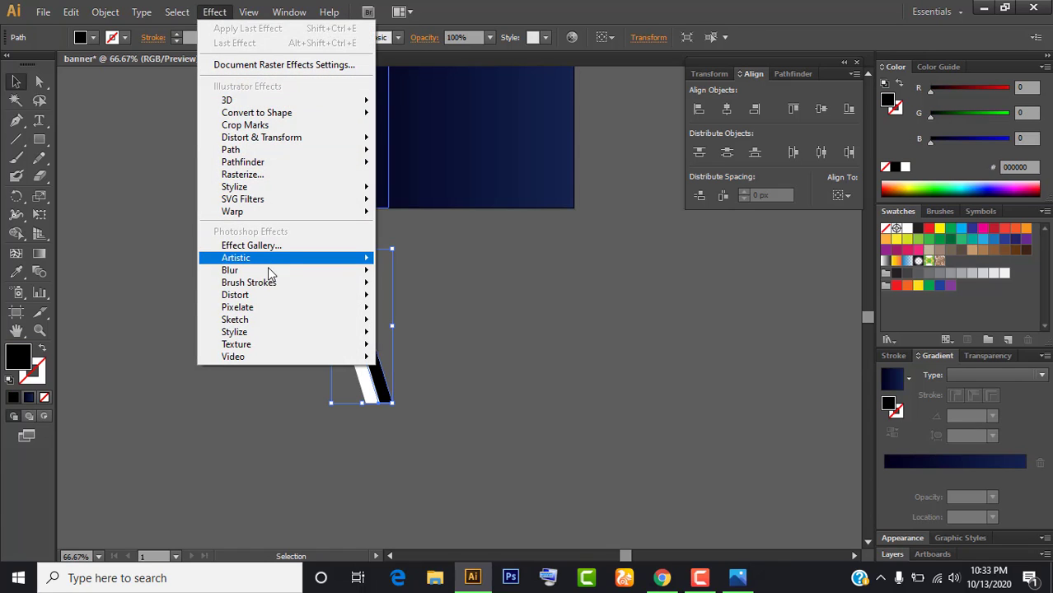
pyautogui.moveTo(230, 270)
pyautogui.click(428, 272)
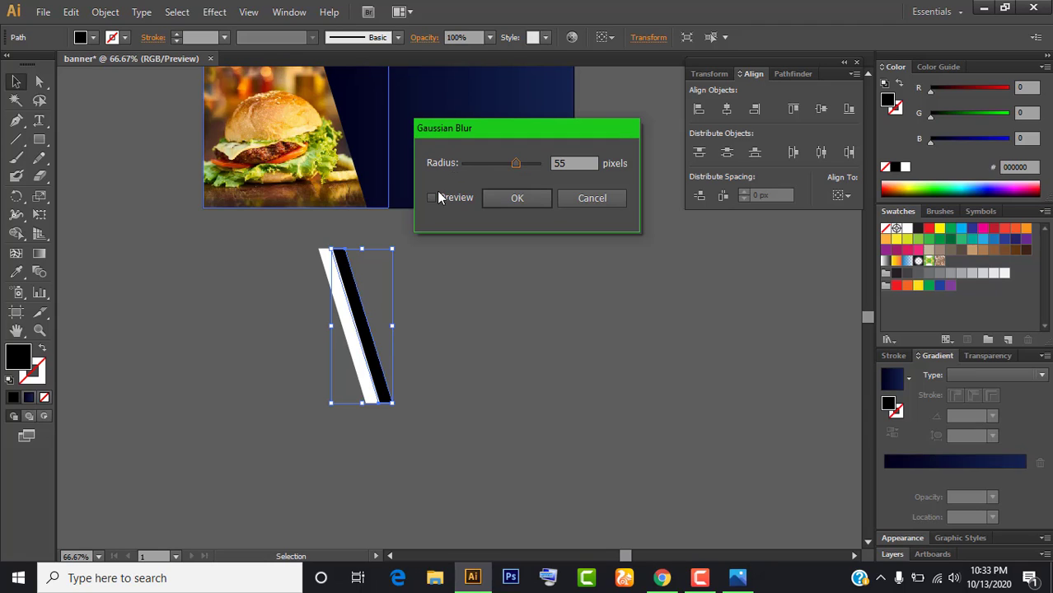
pyautogui.click(430, 199)
pyautogui.doubleClick(567, 163)
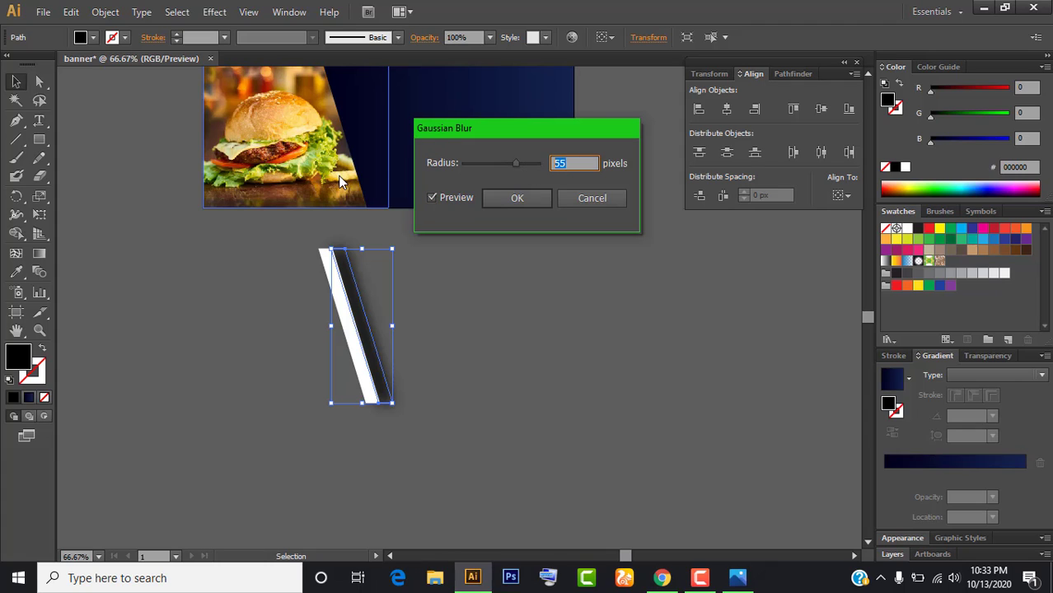
pyautogui.click(494, 199)
pyautogui.click(465, 315)
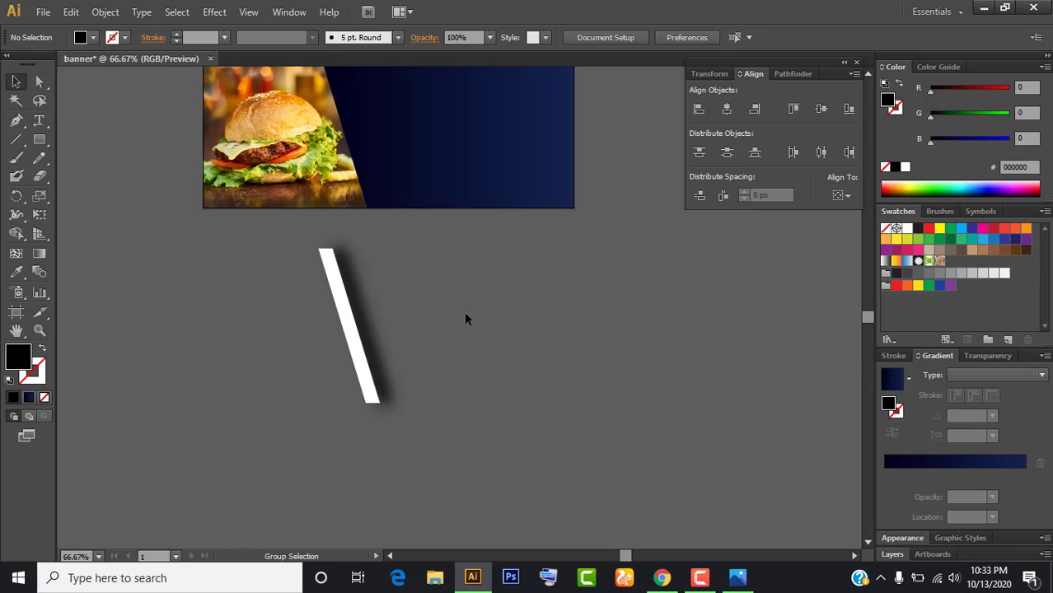
# - Paste the green stripe in front over the blurred shadow and zoom in to inspect its edges
pyautogui.hotkey('ctrl', 'f')
pyautogui.click(481, 323)
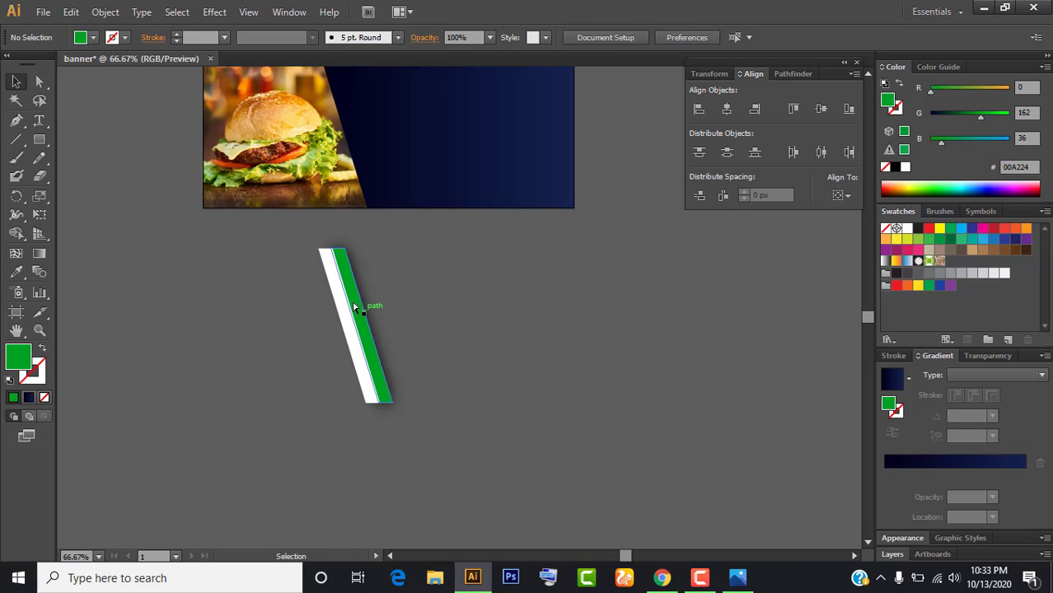
pyautogui.scroll(5, 401, 355)
pyautogui.moveTo(400, 359)
pyautogui.mouseDown()
pyautogui.moveTo(390, 306)
pyautogui.moveTo(348, 393)
pyautogui.mouseUp()
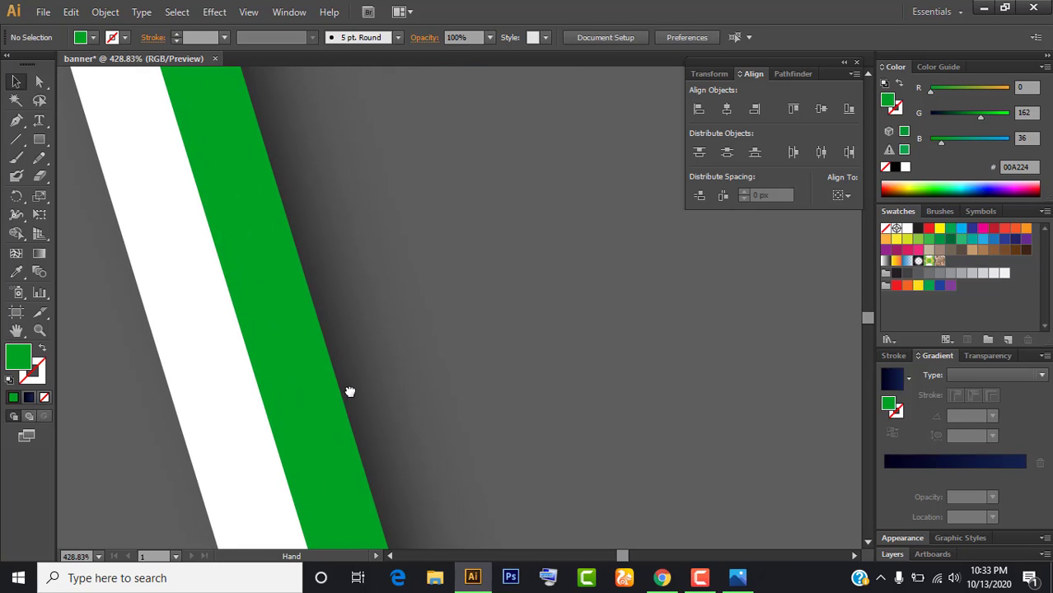
pyautogui.scroll(3, 313, 305)
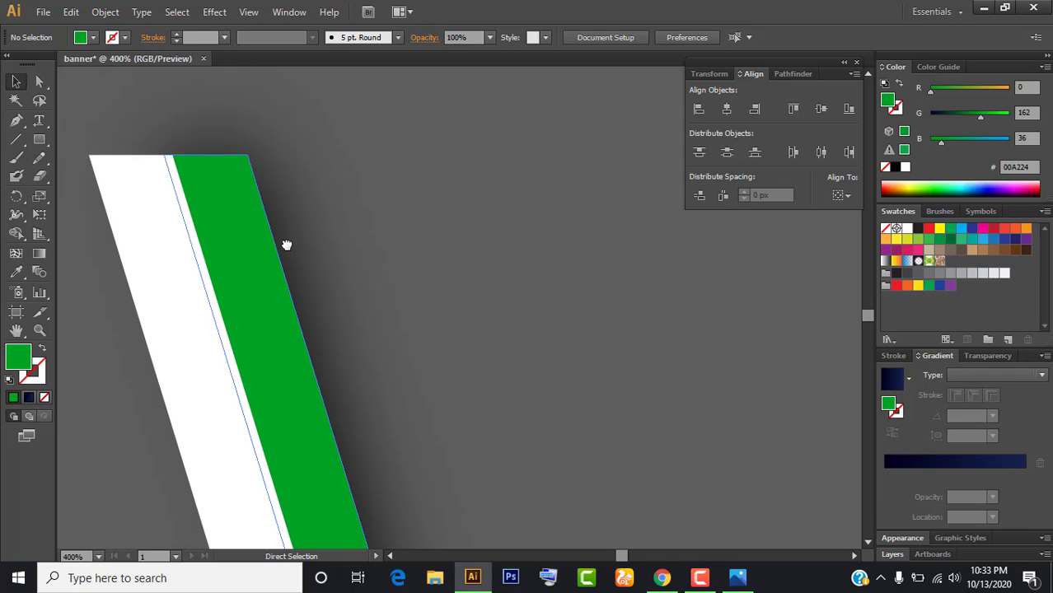
pyautogui.hotkey('ctrl', '-')
pyautogui.hotkey('ctrl', '-')
pyautogui.hotkey('ctrl', '-')
pyautogui.hotkey('ctrl', '-')
pyautogui.hotkey('ctrl', '-')
pyautogui.hotkey('ctrl', '-')
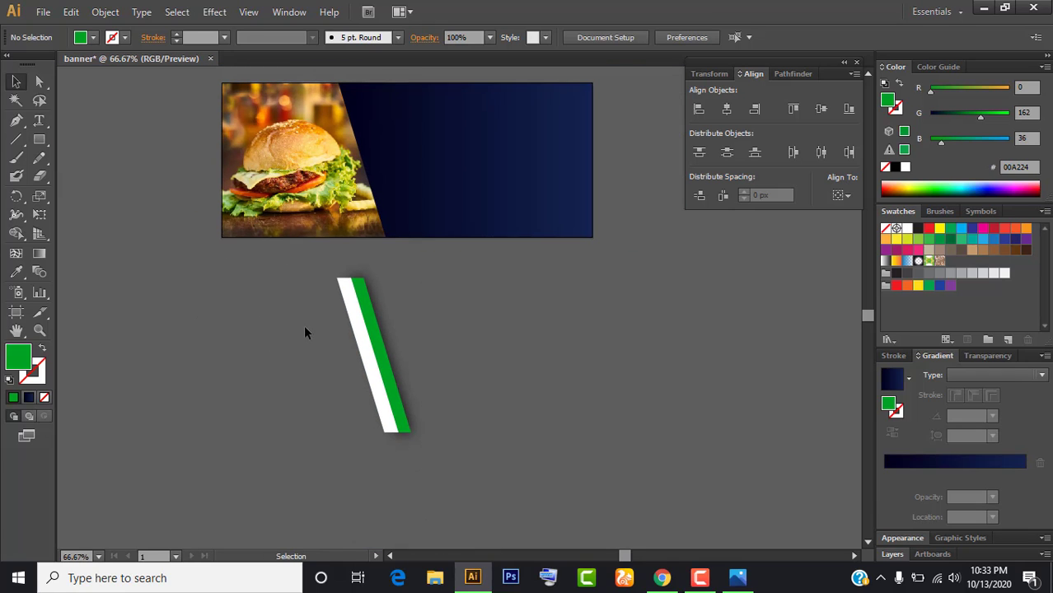
pyautogui.moveTo(315, 342); pyautogui.dragTo(302, 345)
# - Recolour the green stripe to orange F7941E
pyautogui.click(368, 358)
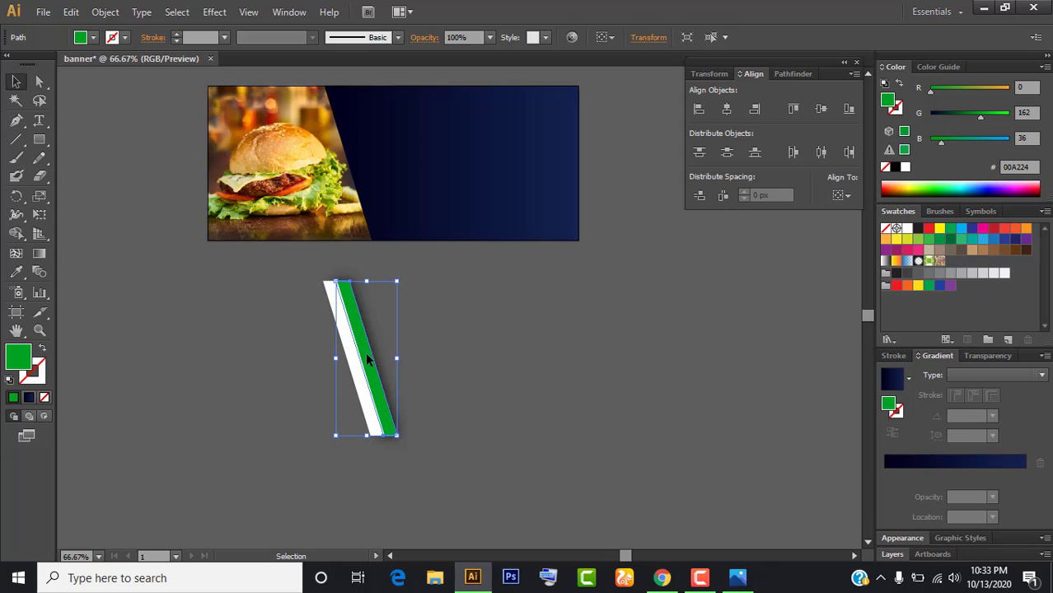
pyautogui.press('i')
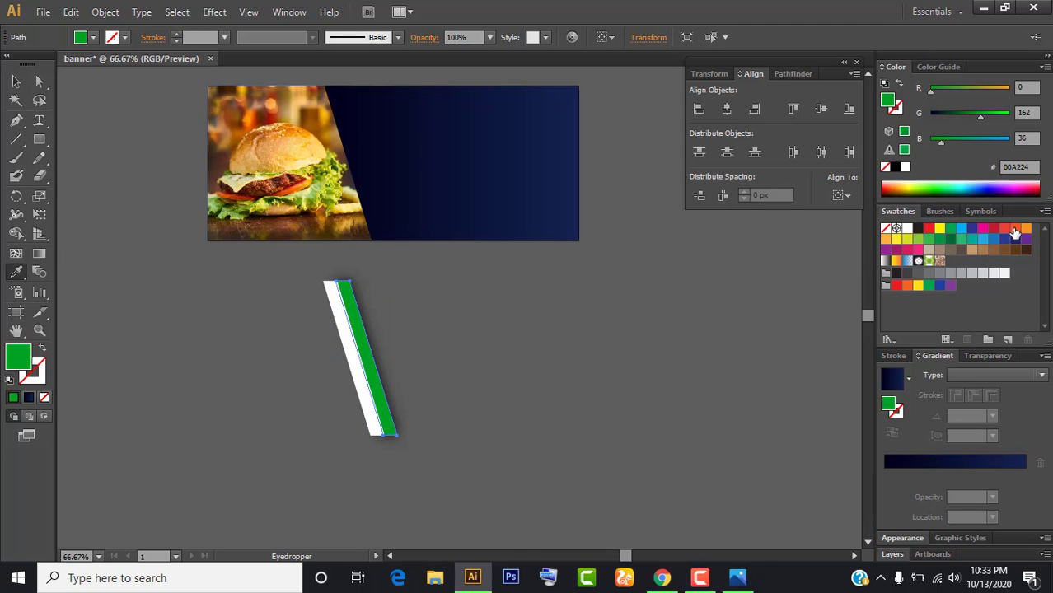
pyautogui.click(1015, 229)
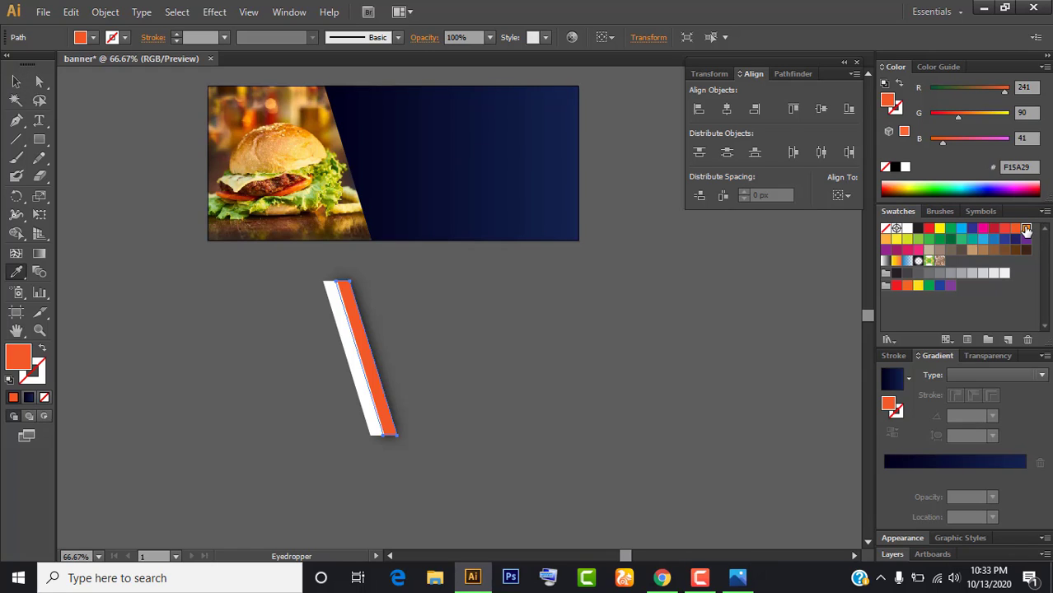
pyautogui.click(1026, 229)
pyautogui.click(16, 81)
pyautogui.click(335, 331)
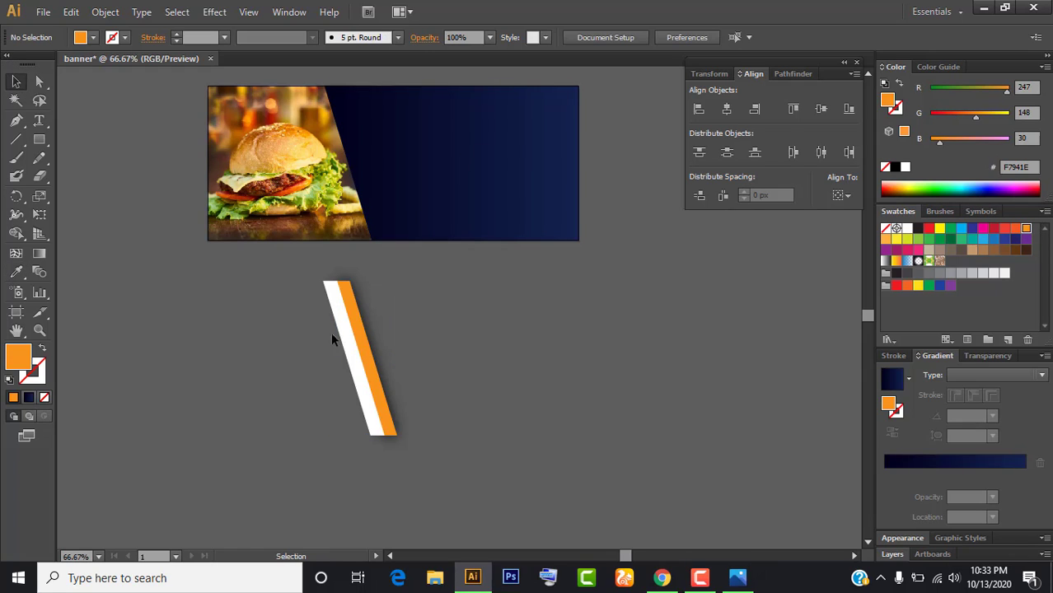
# - Copy the orange fill onto the white stripe with the Eyedropper
pyautogui.click(347, 331)
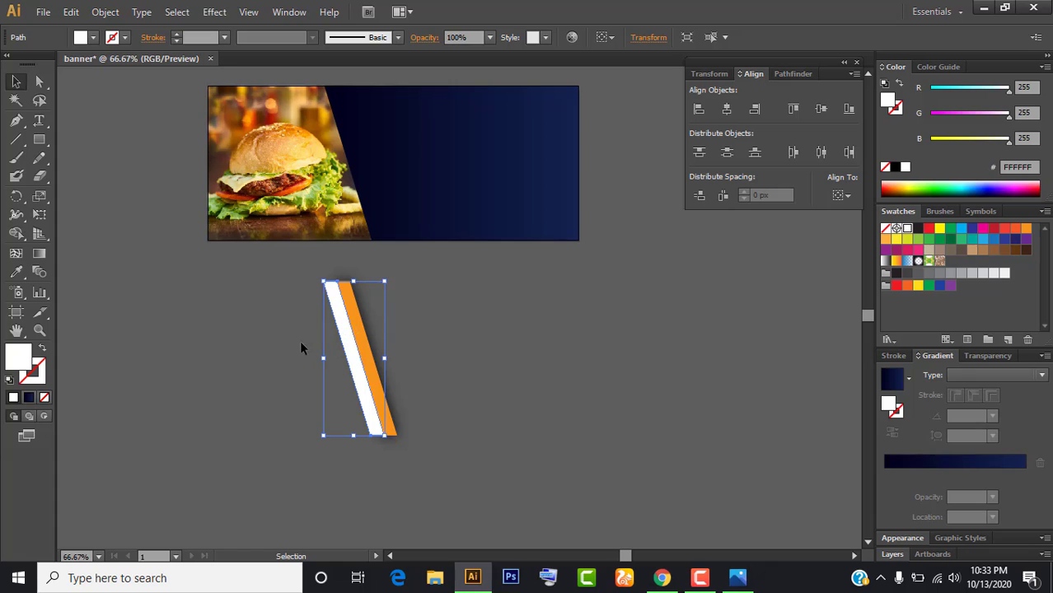
pyautogui.press('i')
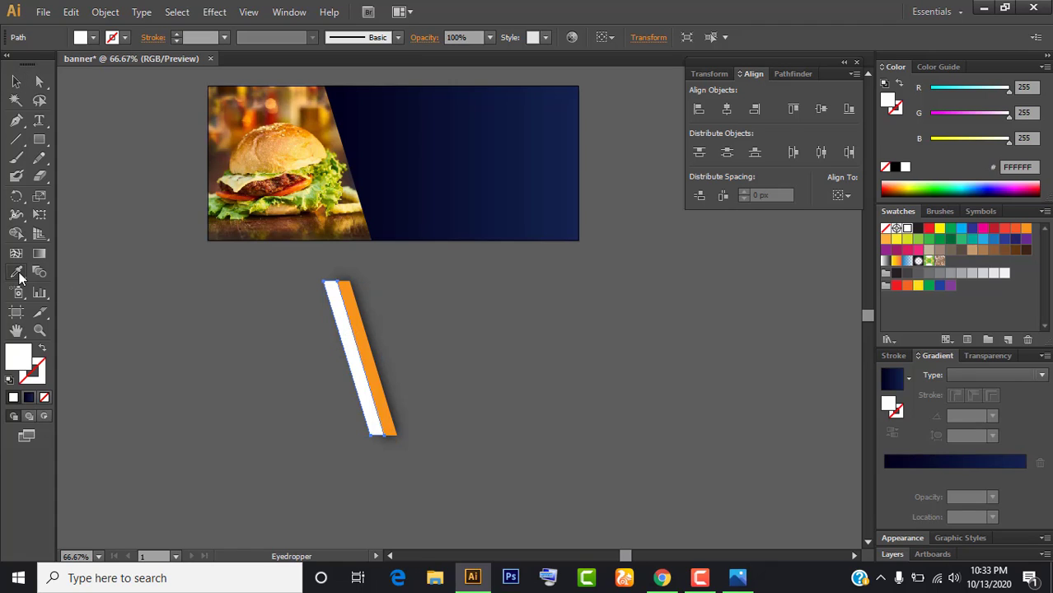
pyautogui.moveTo(27, 271); pyautogui.dragTo(99, 276)
pyautogui.click(376, 314)
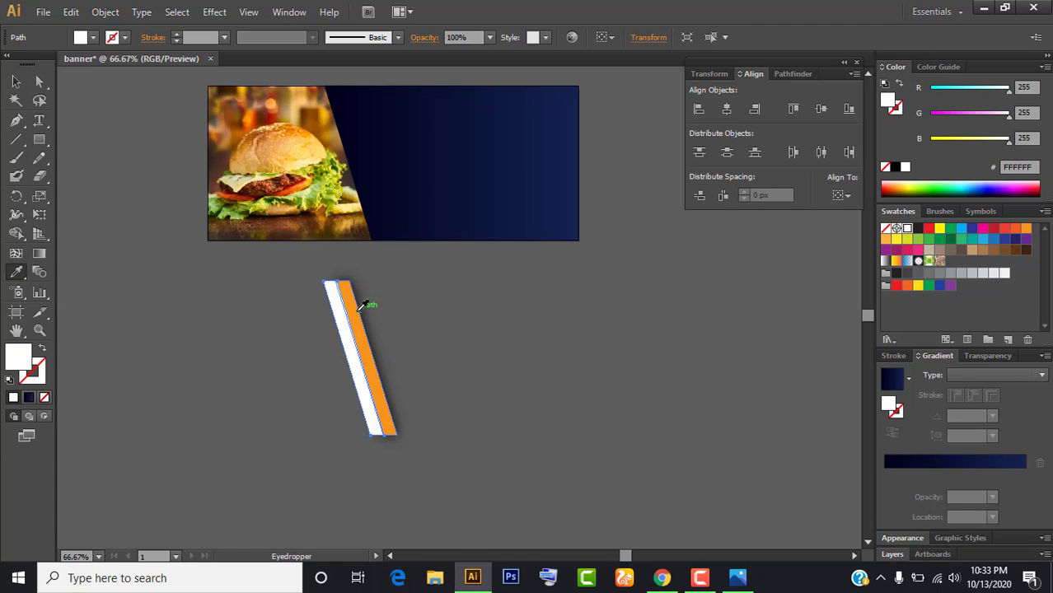
pyautogui.click(357, 309)
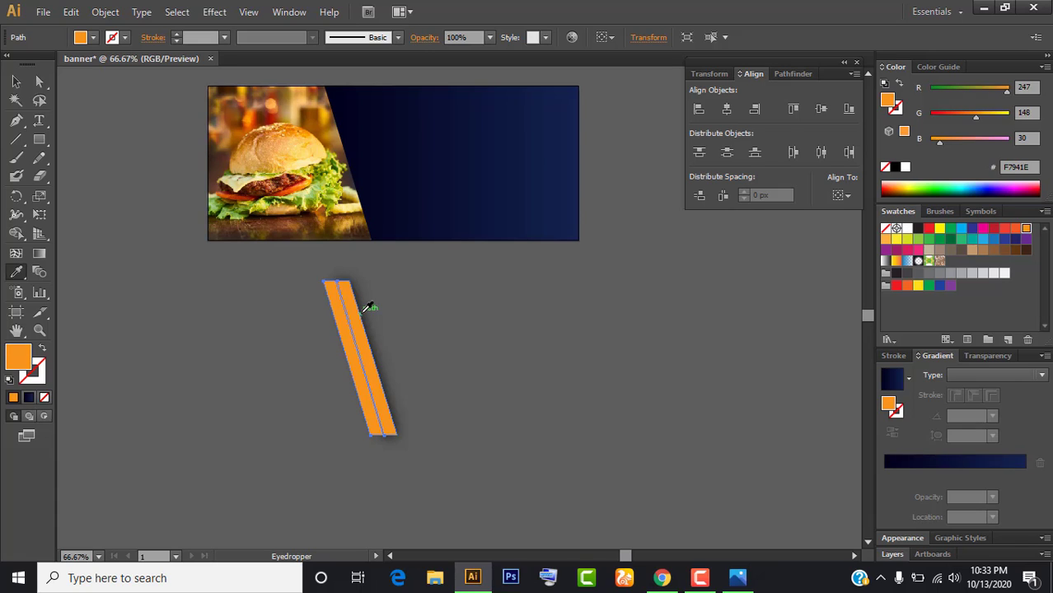
pyautogui.click(16, 82)
pyautogui.click(380, 363)
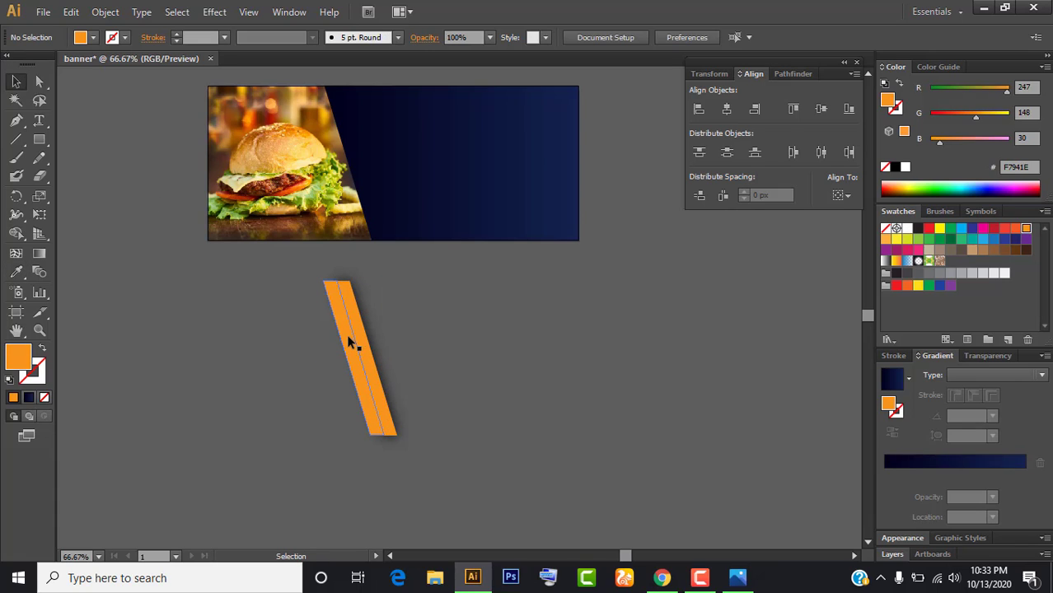
# - Set the former white stripe's fill to darker orange AF691C in the Color Picker
pyautogui.click(346, 334)
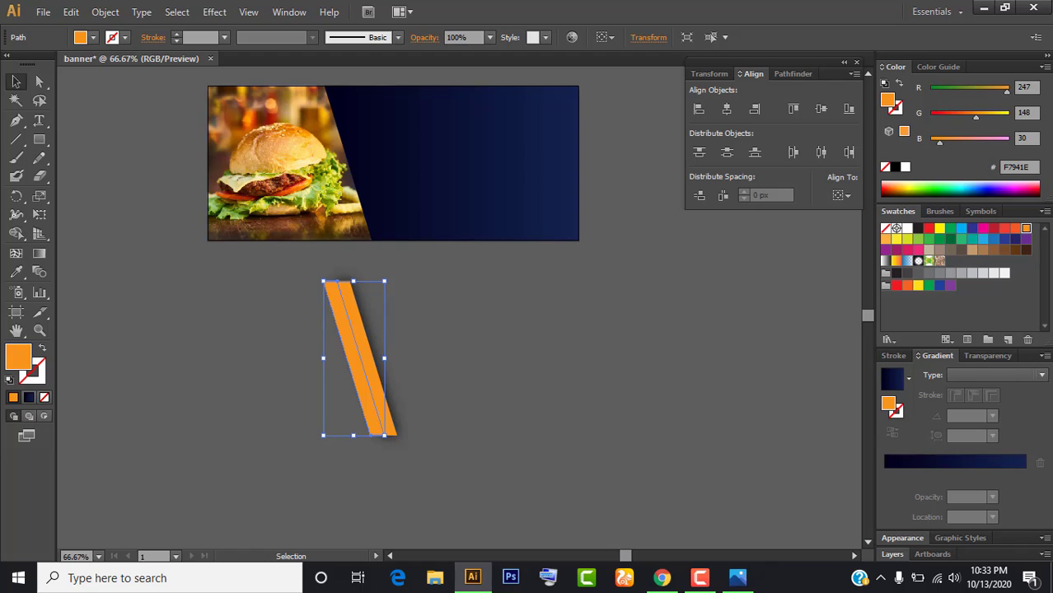
pyautogui.doubleClick(20, 367)
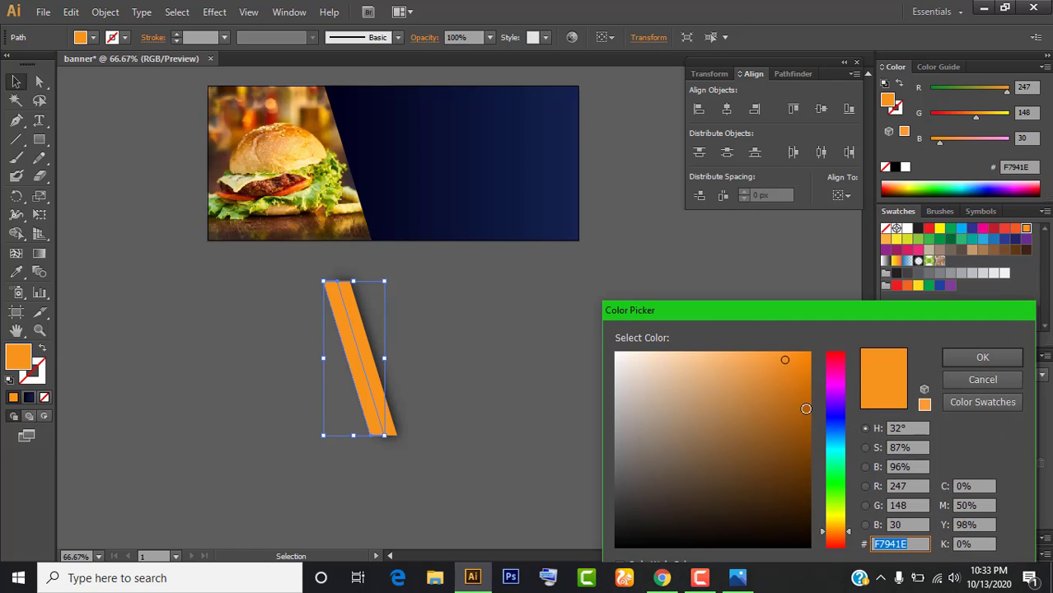
pyautogui.click(782, 411)
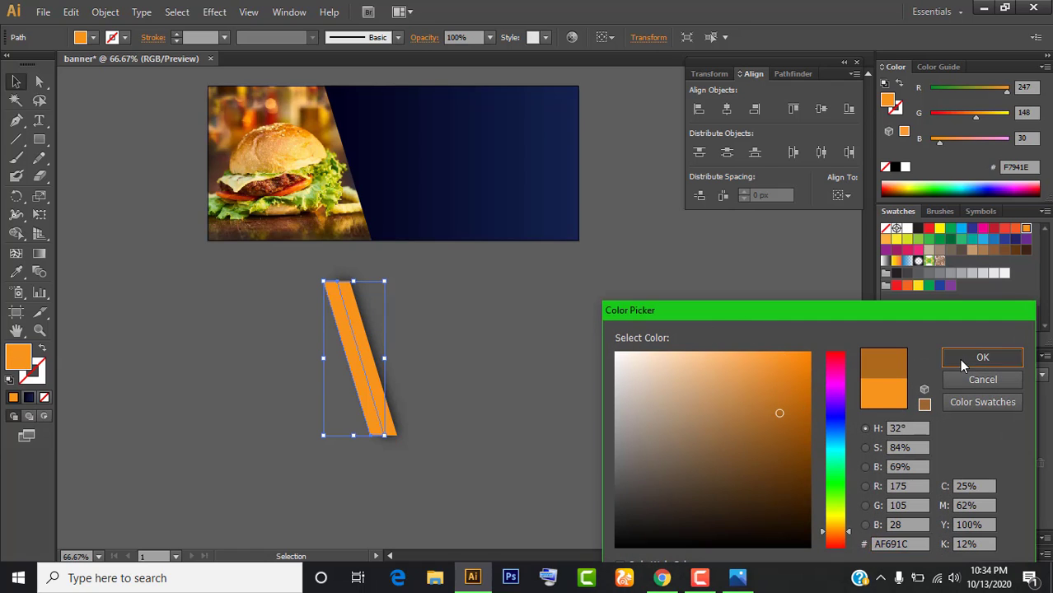
pyautogui.click(982, 356)
pyautogui.click(15, 82)
pyautogui.click(344, 368)
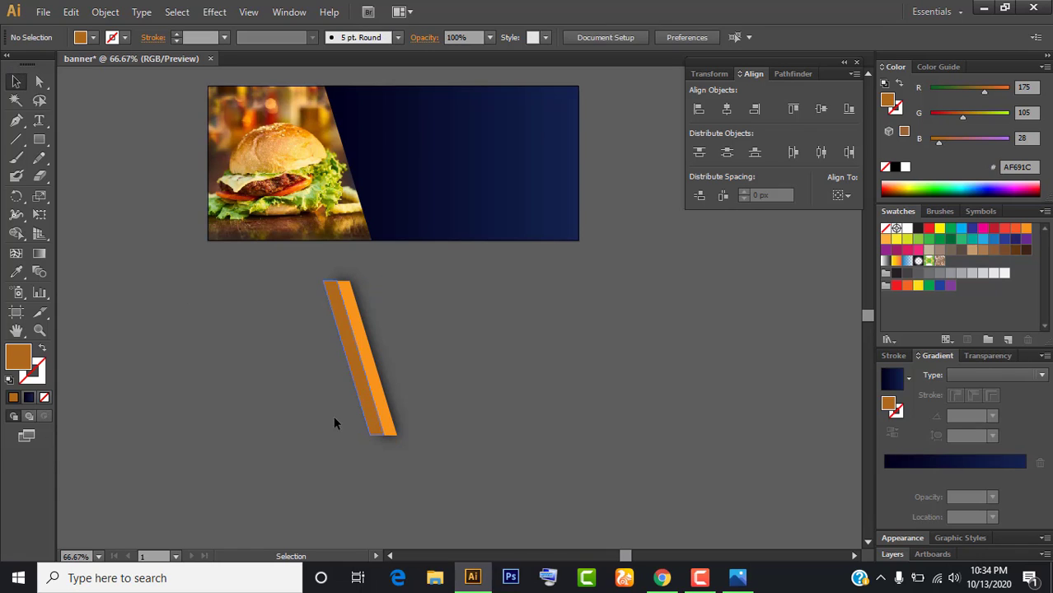
# - Select the two orange stripes and group them
pyautogui.moveTo(259, 369); pyautogui.dragTo(489, 372)
pyautogui.press('a')
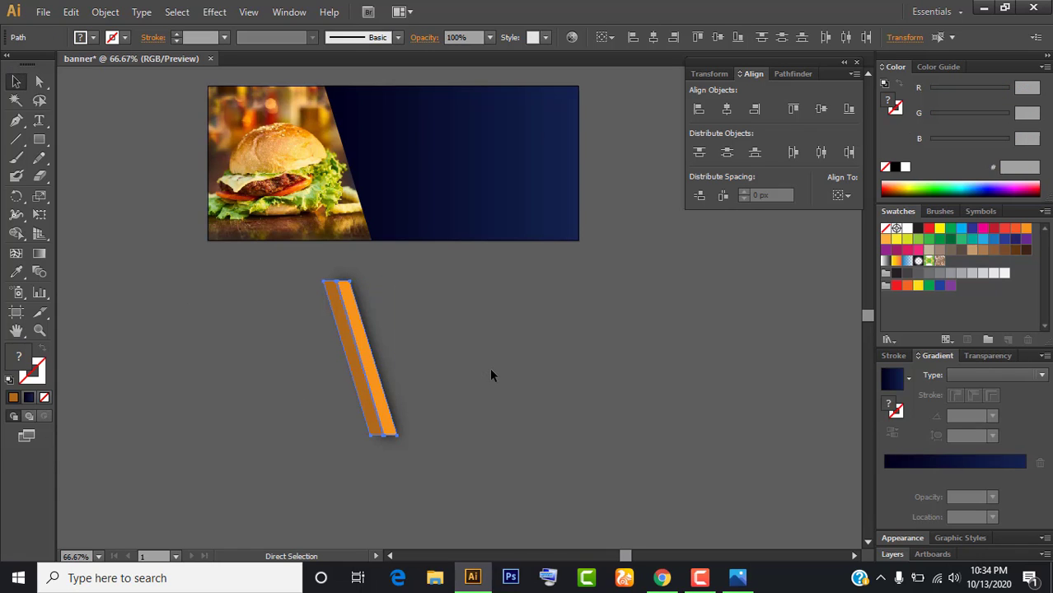
pyautogui.press('v')
pyautogui.press('a')
pyautogui.press('v')
pyautogui.rightClick(355, 312)
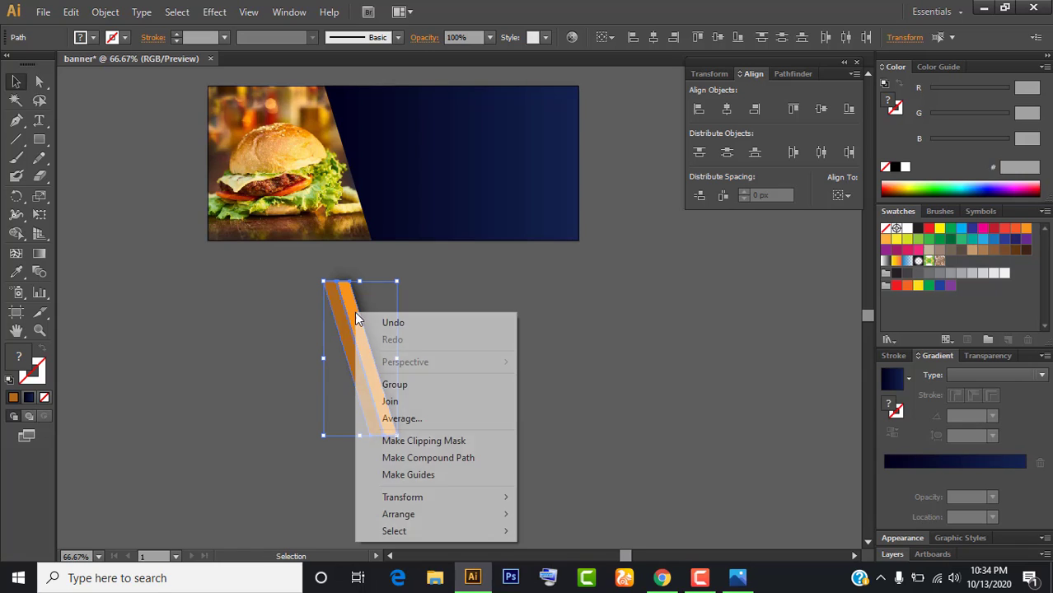
pyautogui.click(433, 385)
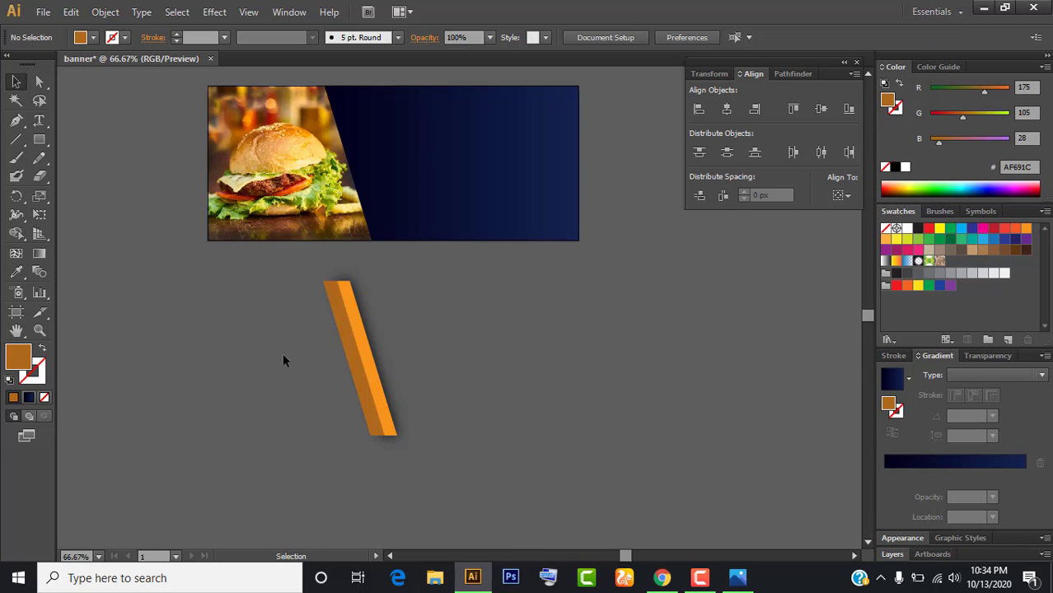
pyautogui.click(456, 340)
# - Drag the stripe group onto the banner beside the burger photo
pyautogui.scroll(2, 412, 363)
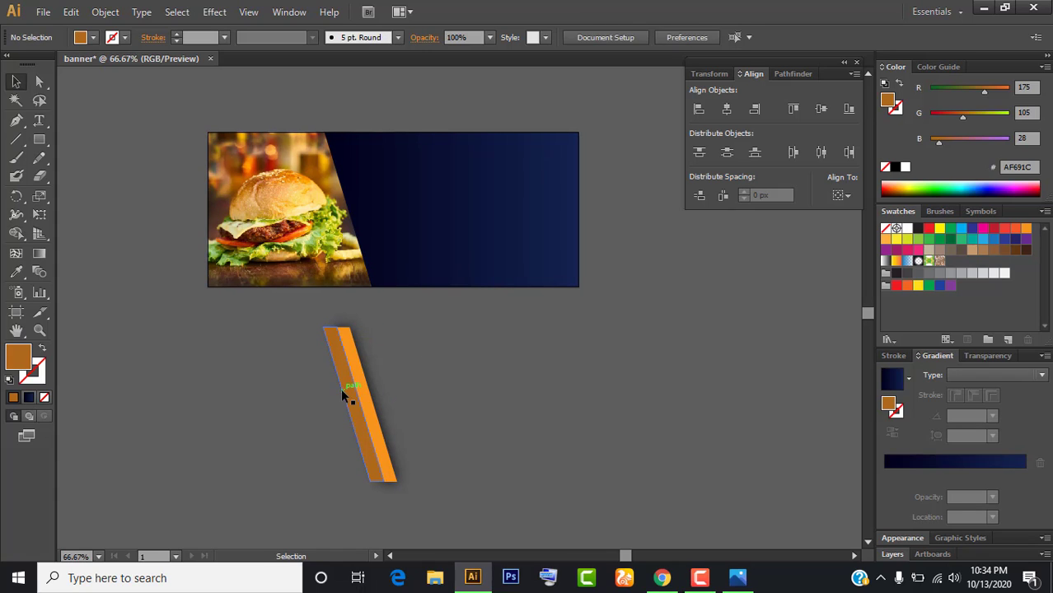
pyautogui.click(362, 395)
pyautogui.moveTo(360, 397); pyautogui.dragTo(370, 208)
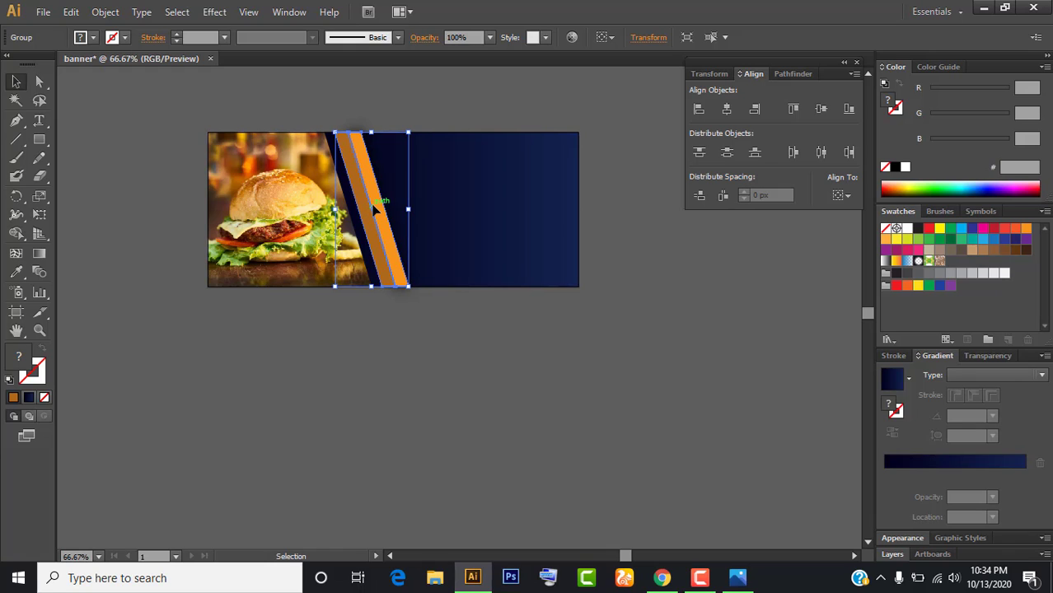
pyautogui.click(404, 329)
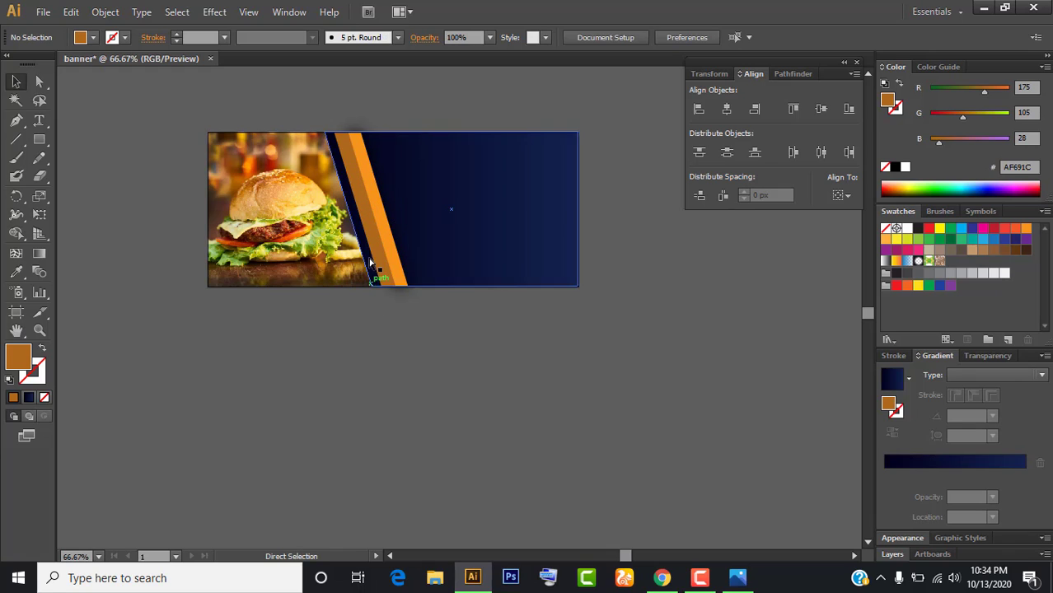
# - Nudge the stripe group flush with the banner's bottom edge, then review the whole banner
pyautogui.moveTo(346, 314); pyautogui.dragTo(449, 257)
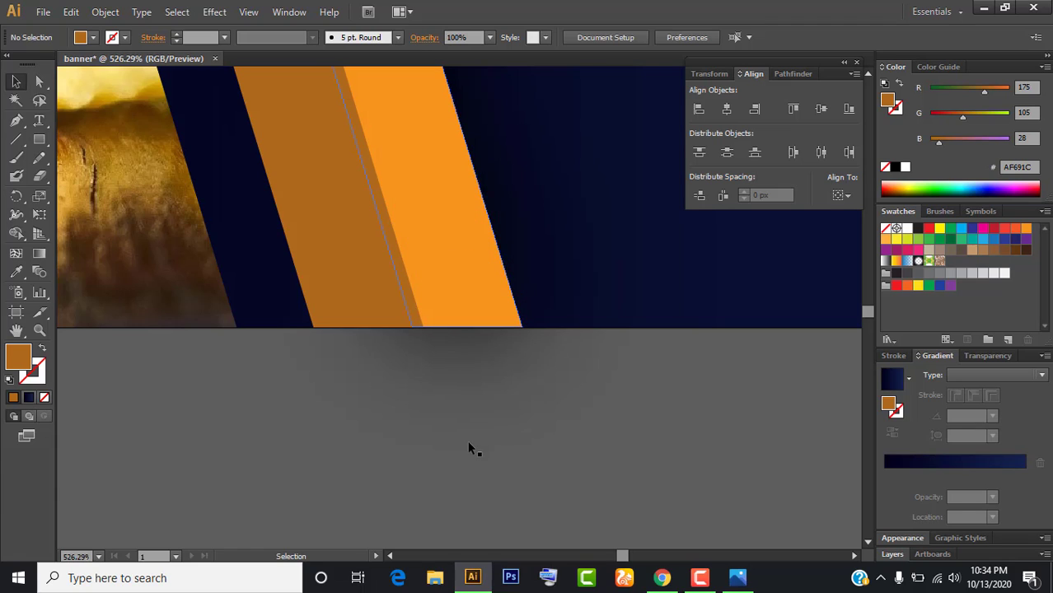
pyautogui.click(437, 266)
pyautogui.press('Down')
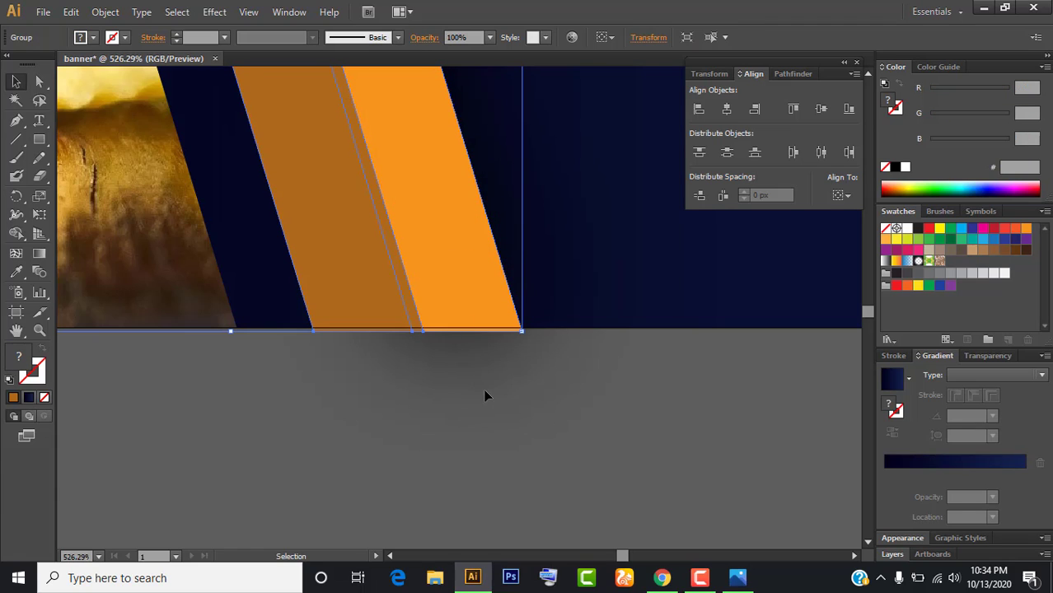
pyautogui.press('Up')
pyautogui.hotkey('ctrl', '-')
pyautogui.hotkey('ctrl', '-')
pyautogui.hotkey('ctrl', '-')
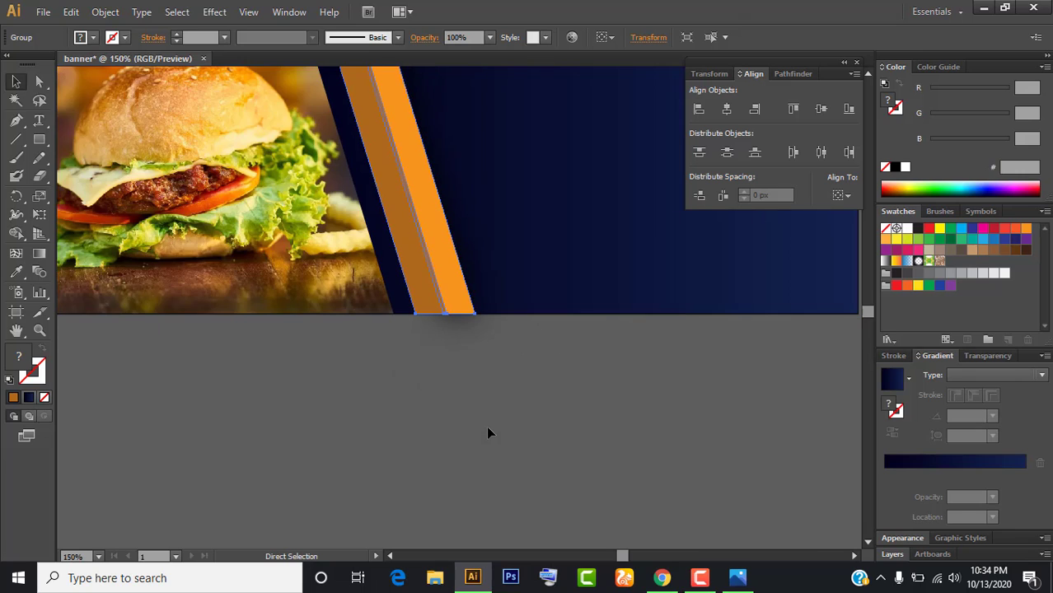
pyautogui.hotkey('ctrl', '-')
pyautogui.hotkey('ctrl', 'shift', 'a')
pyautogui.moveTo(487, 433)
pyautogui.mouseDown()
pyautogui.moveTo(483, 448)
pyautogui.moveTo(433, 428)
pyautogui.moveTo(482, 435)
pyautogui.moveTo(583, 400)
pyautogui.mouseUp()
pyautogui.hotkey('ctrl', '-')
pyautogui.hotkey('ctrl', '+')
pyautogui.hotkey('ctrl', '+')
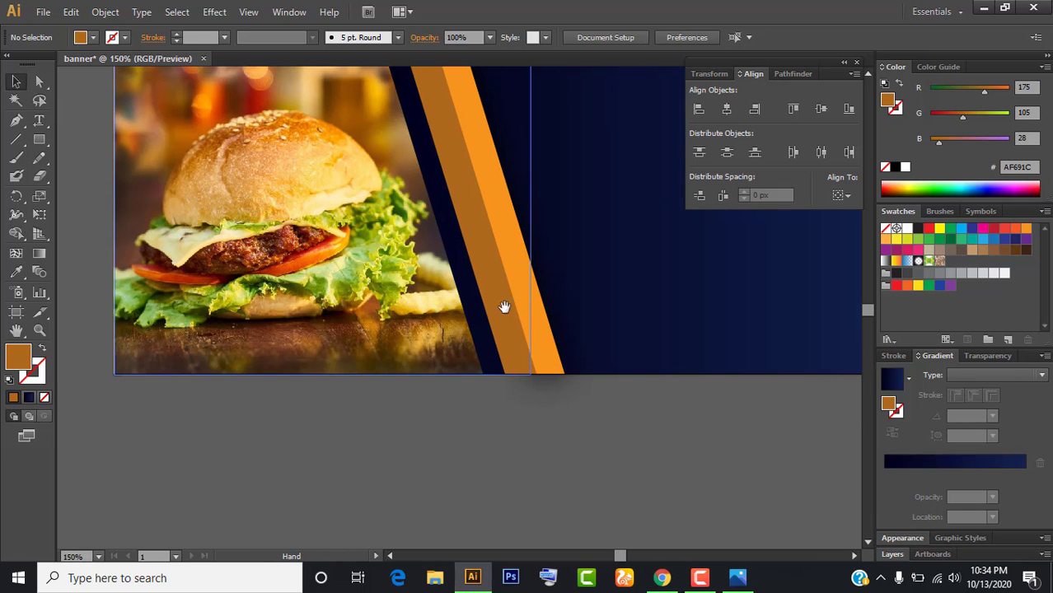
pyautogui.moveTo(503, 306)
pyautogui.mouseDown()
pyautogui.moveTo(388, 384)
pyautogui.moveTo(508, 419)
pyautogui.mouseUp()
pyautogui.hotkey('ctrl', '-')
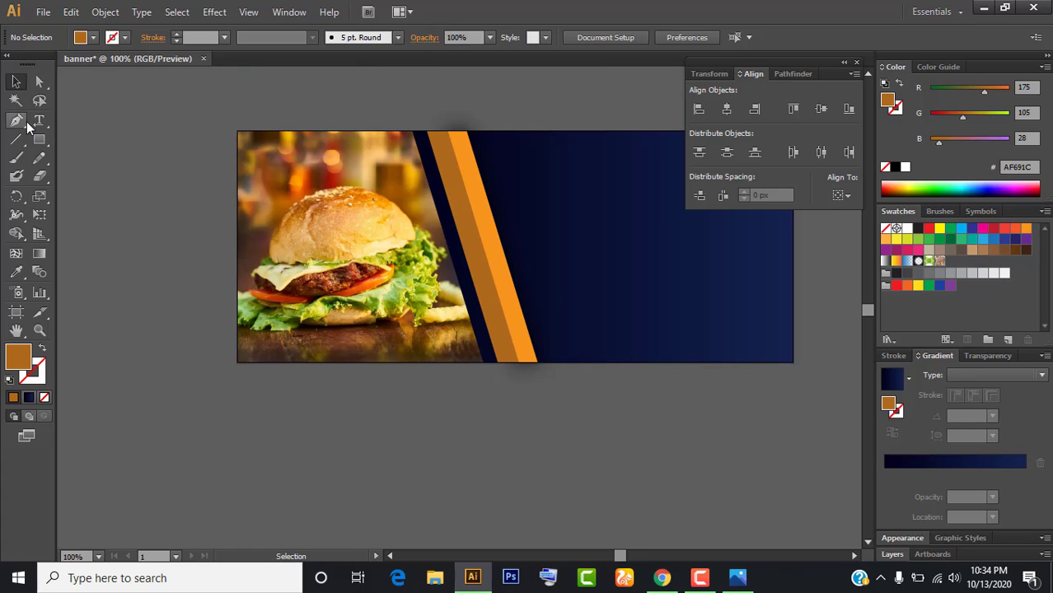
# - Draw a closed three-point triangle at the banner's bottom, left of the stripes, with the Pen tool
pyautogui.moveTo(16, 120); pyautogui.dragTo(51, 124)
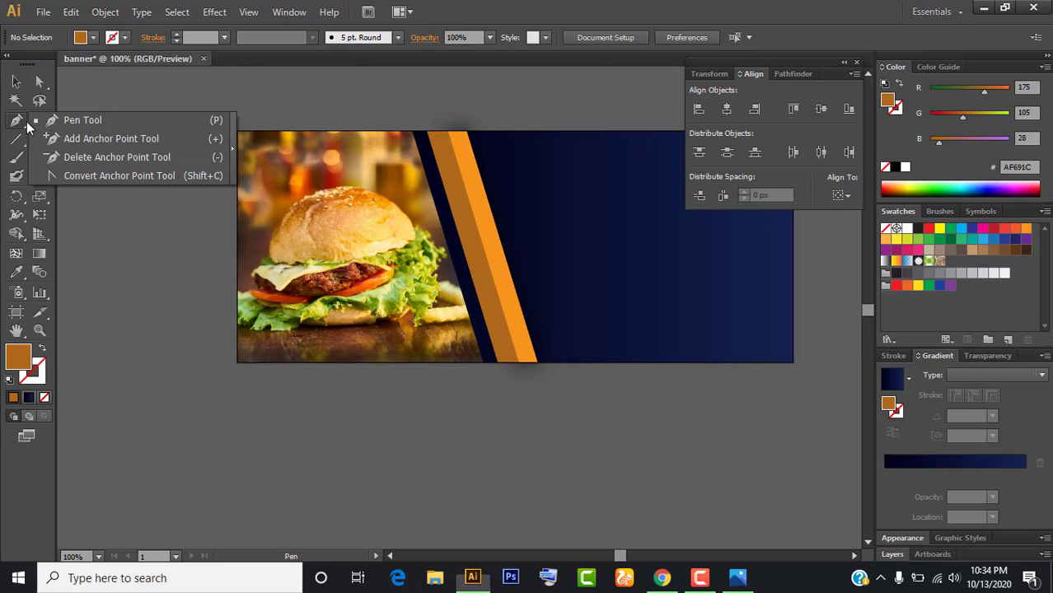
pyautogui.click(463, 275)
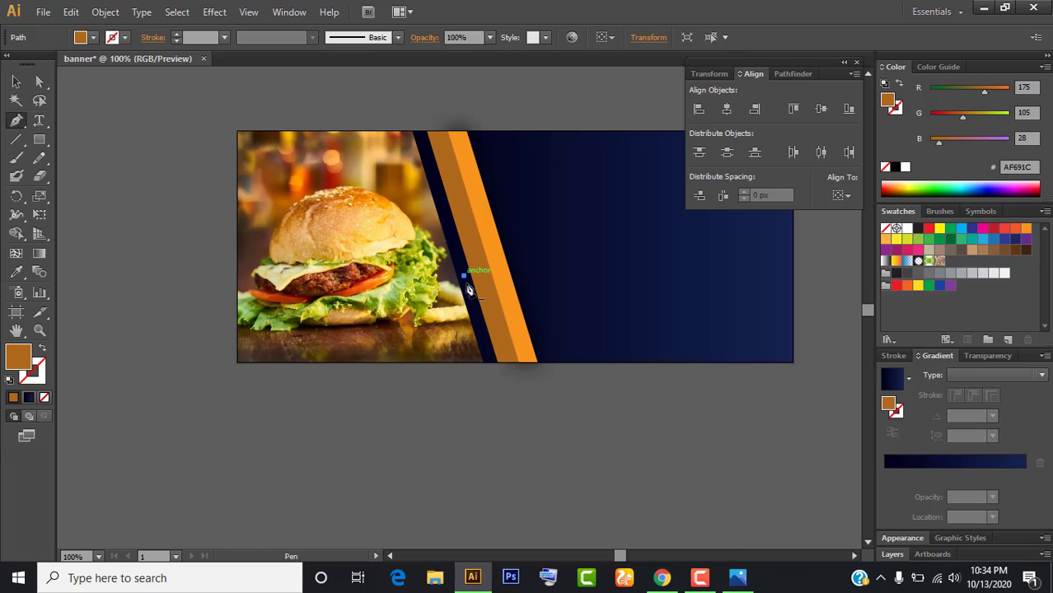
pyautogui.click(488, 362)
pyautogui.moveTo(489, 364); pyautogui.dragTo(393, 372)
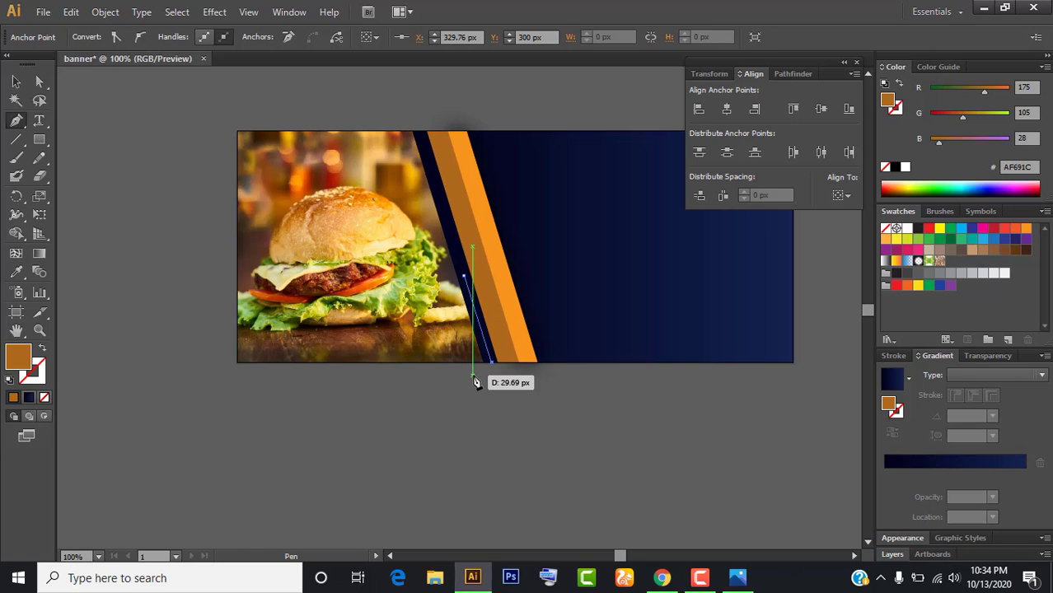
pyautogui.click(381, 362)
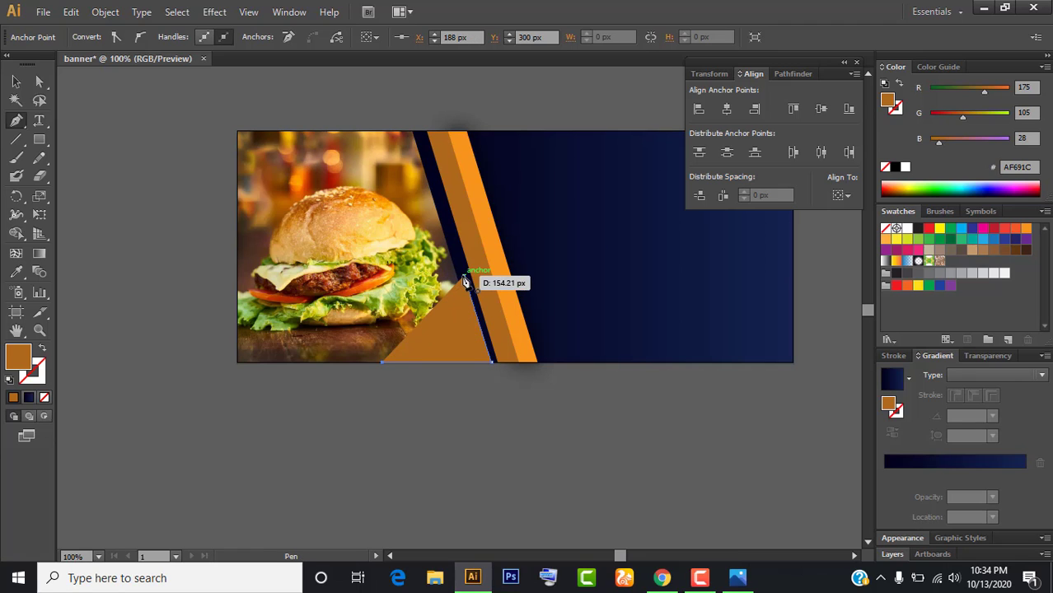
pyautogui.click(462, 277)
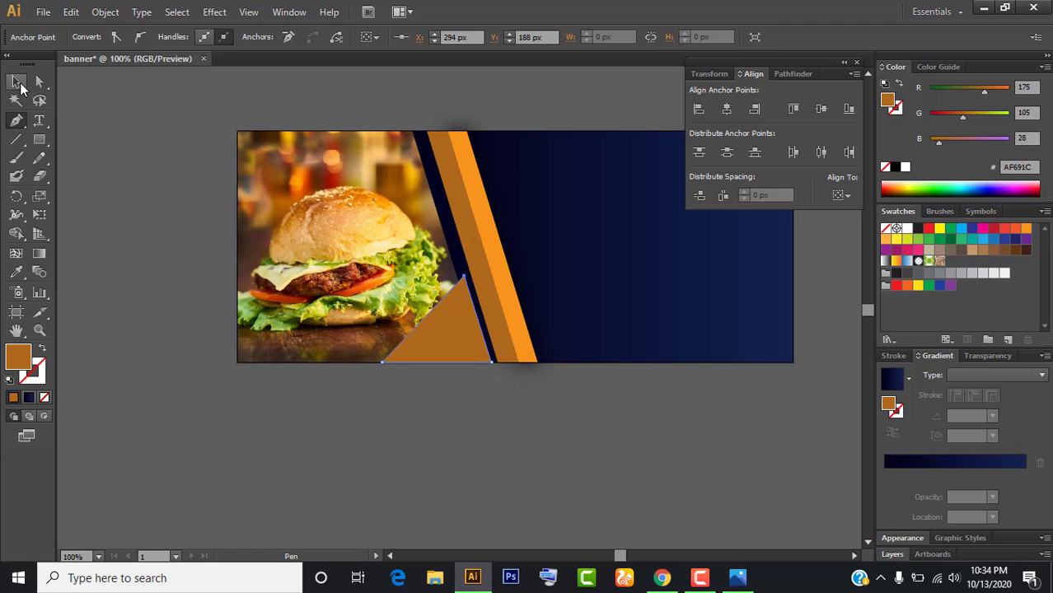
# - Shift the triangle's bottom-left anchor 17 px right and reselect the triangle
pyautogui.click(16, 81)
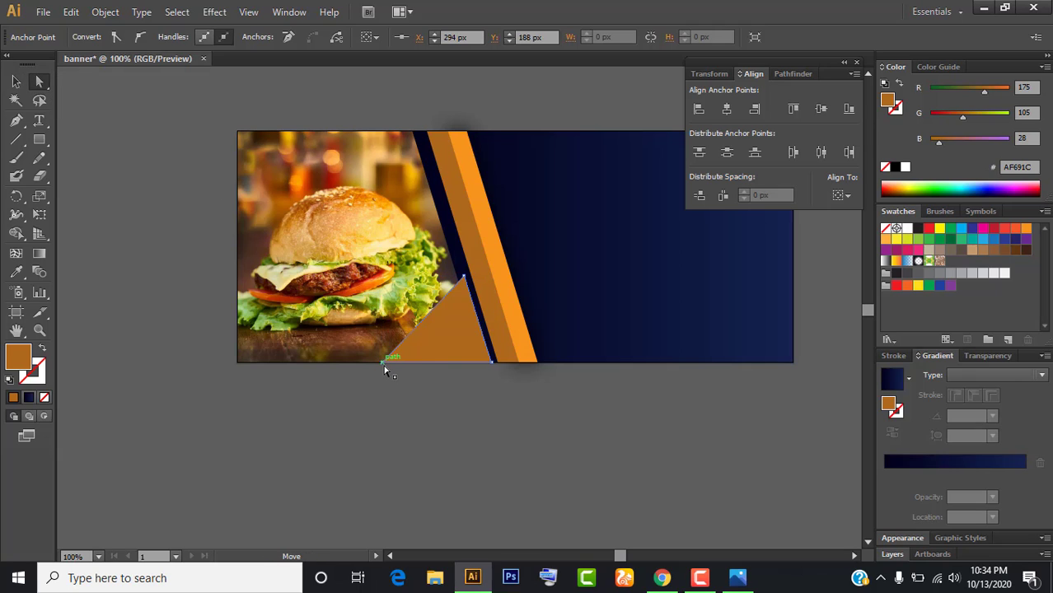
pyautogui.moveTo(384, 366); pyautogui.dragTo(394, 365)
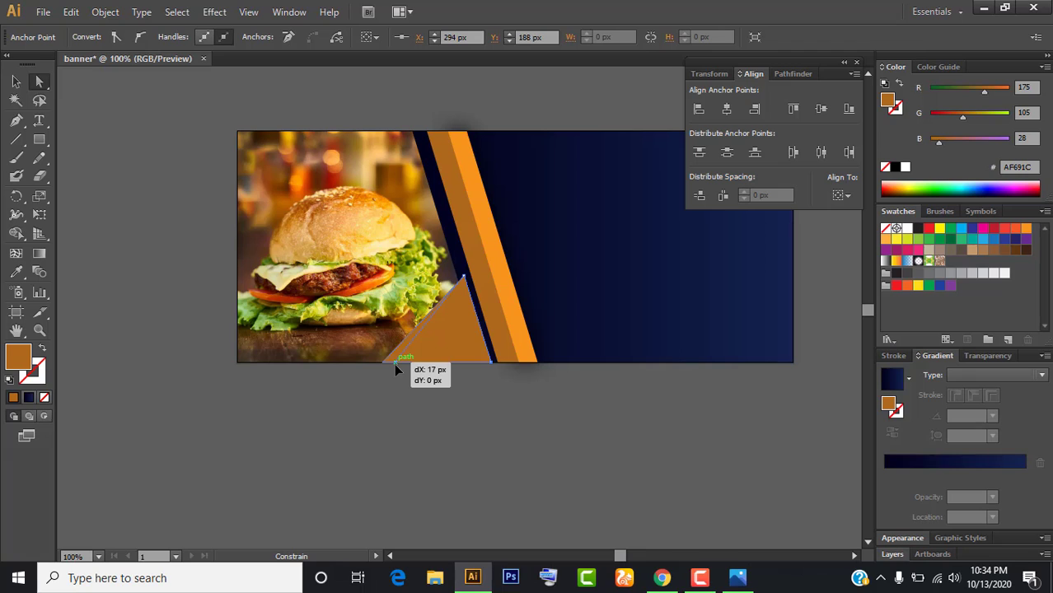
pyautogui.press('v')
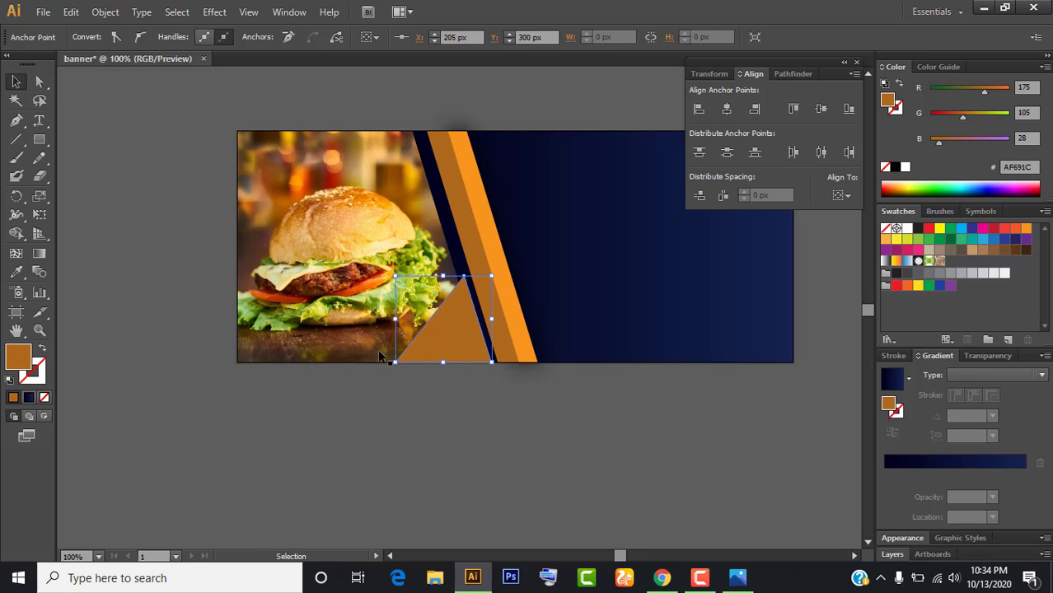
pyautogui.click(505, 494)
pyautogui.hotkey('ctrl', '1')
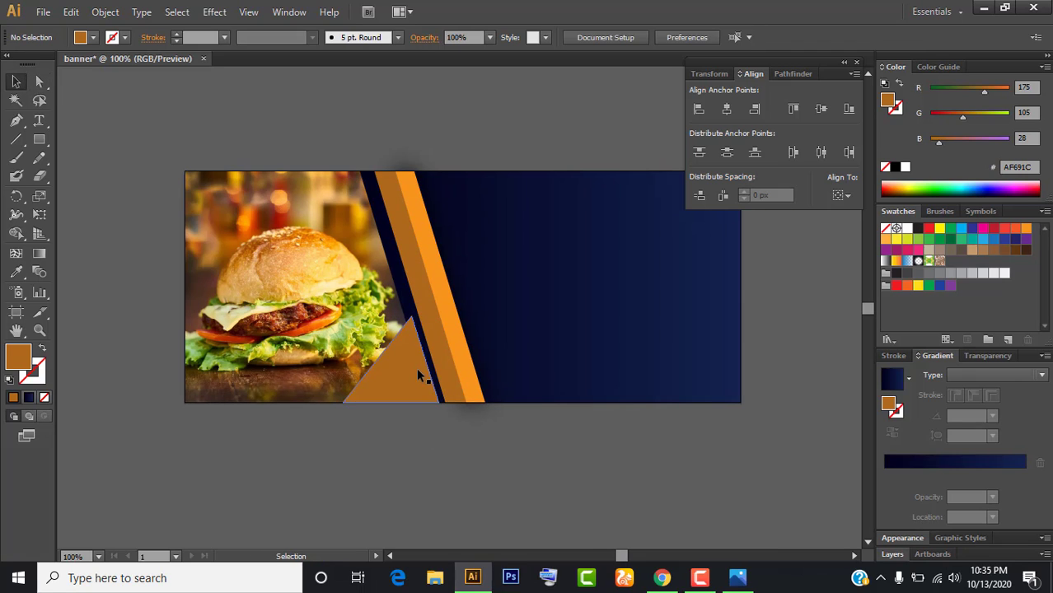
pyautogui.click(412, 365)
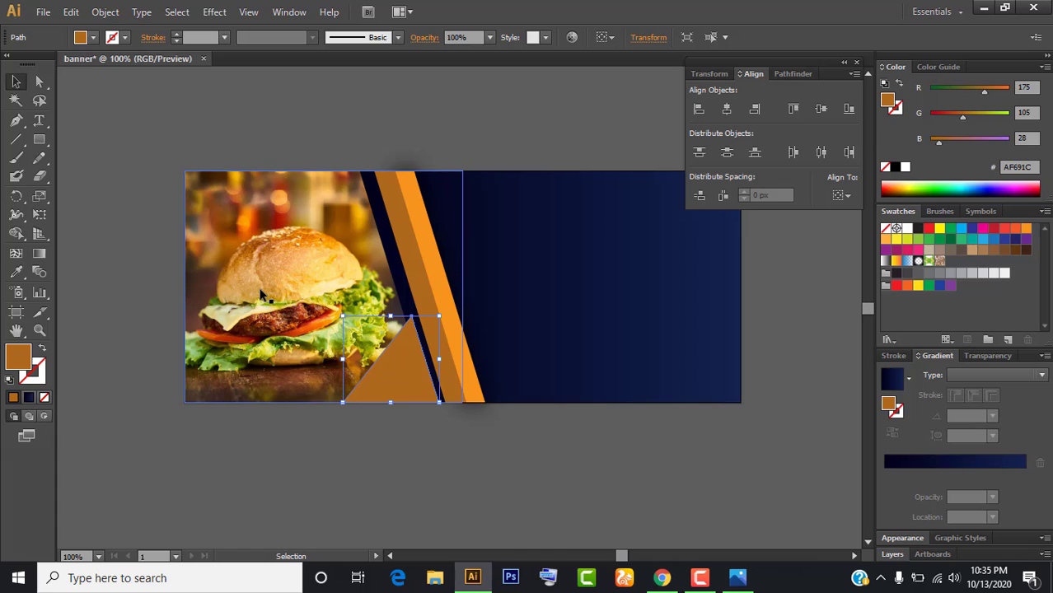
pyautogui.click(500, 329)
pyautogui.click(427, 478)
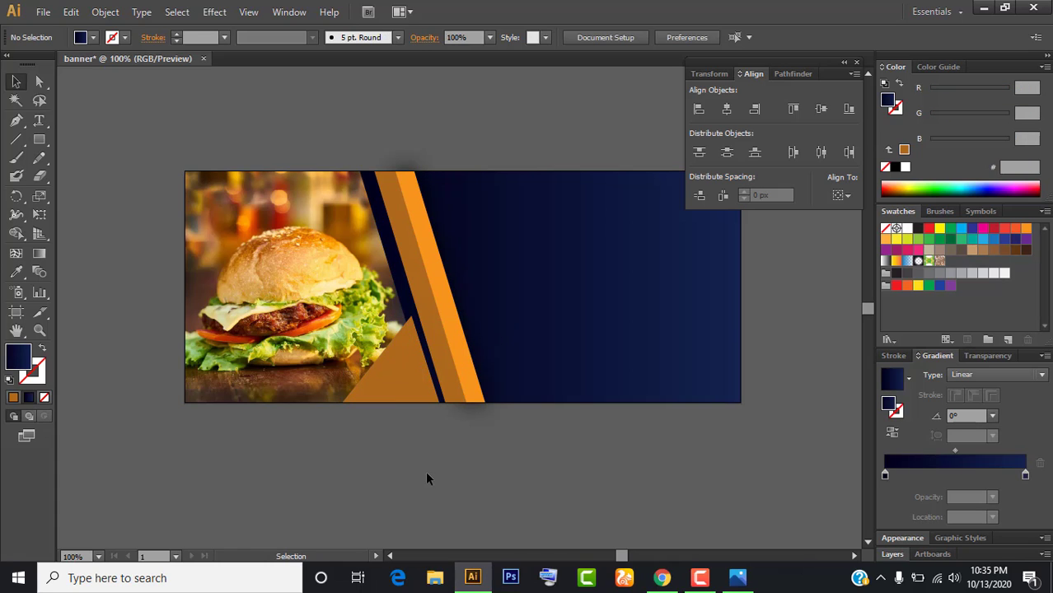
pyautogui.click(385, 392)
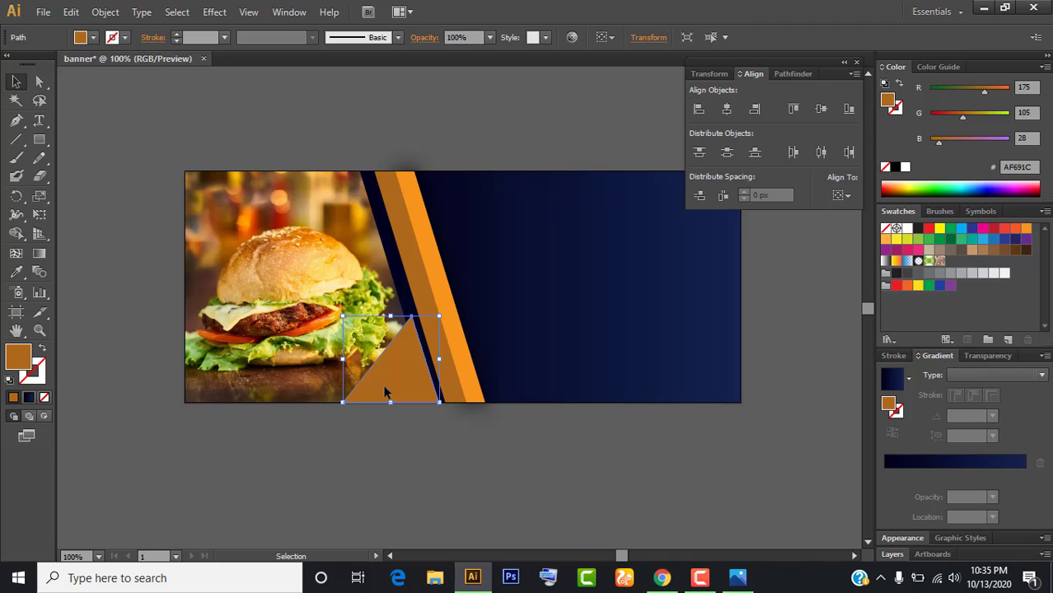
pyautogui.press('a')
pyautogui.press('ctrl')
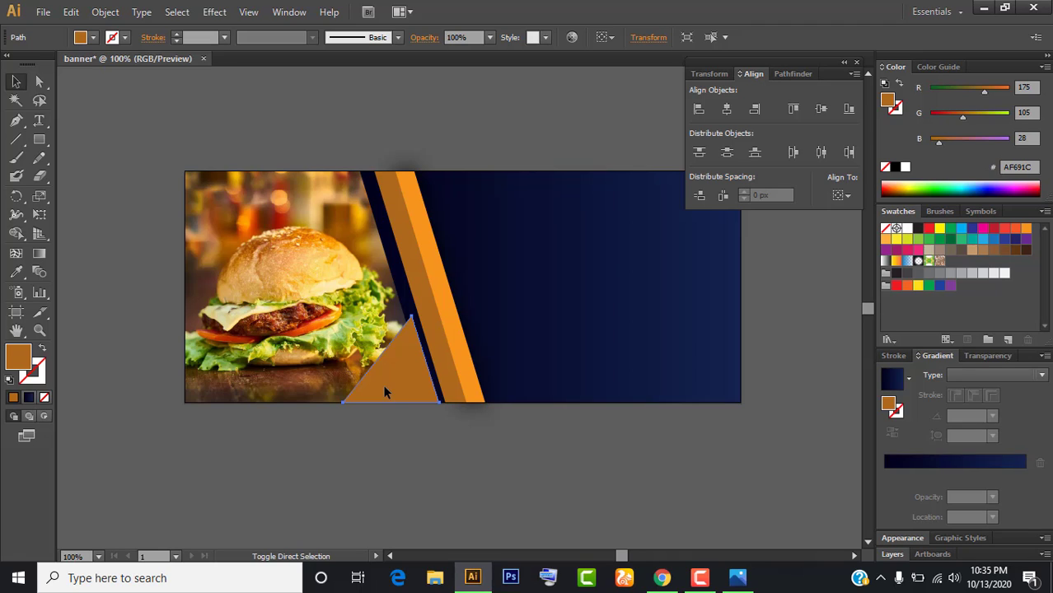
pyautogui.hotkey('ctrl', 'shift', '[')
pyautogui.keyDown('shift'); pyautogui.click(384, 389); pyautogui.keyUp('shift')
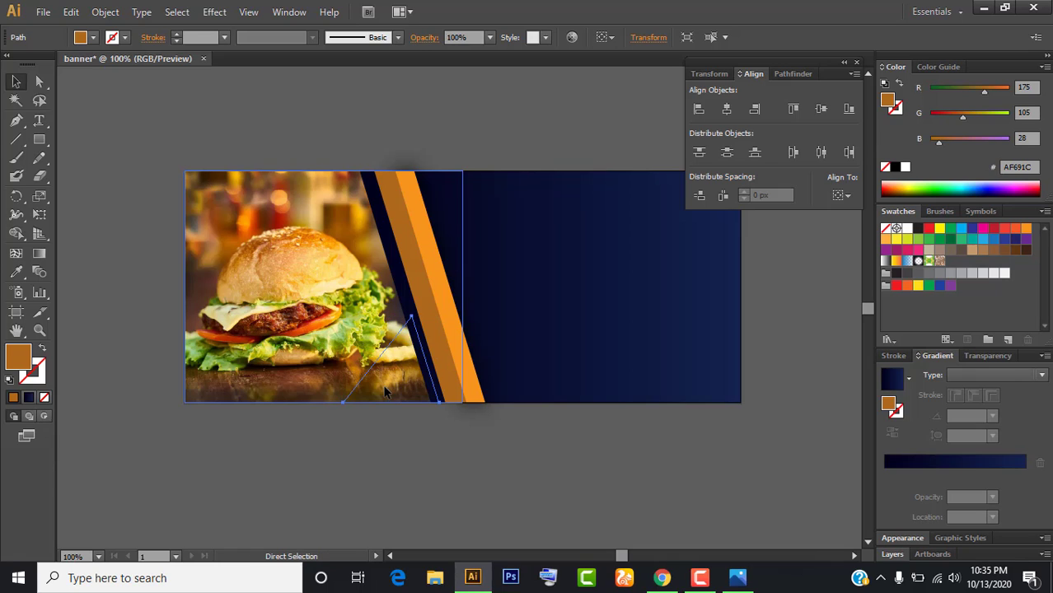
pyautogui.hotkey('ctrl', 'z')
pyautogui.click(429, 471)
pyautogui.click(408, 368)
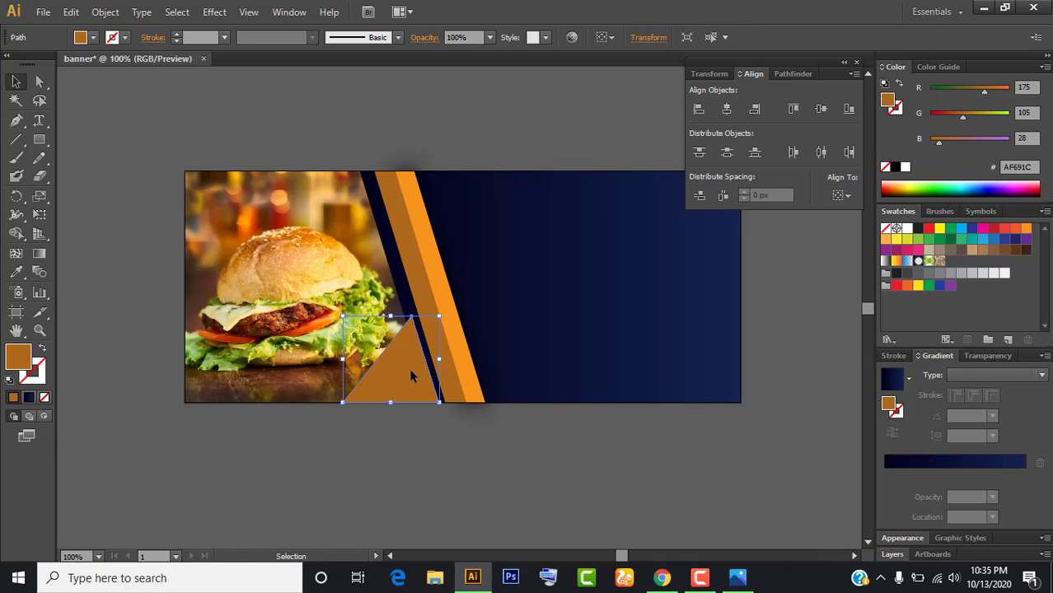
pyautogui.rightClick(408, 368)
pyautogui.moveTo(454, 341)
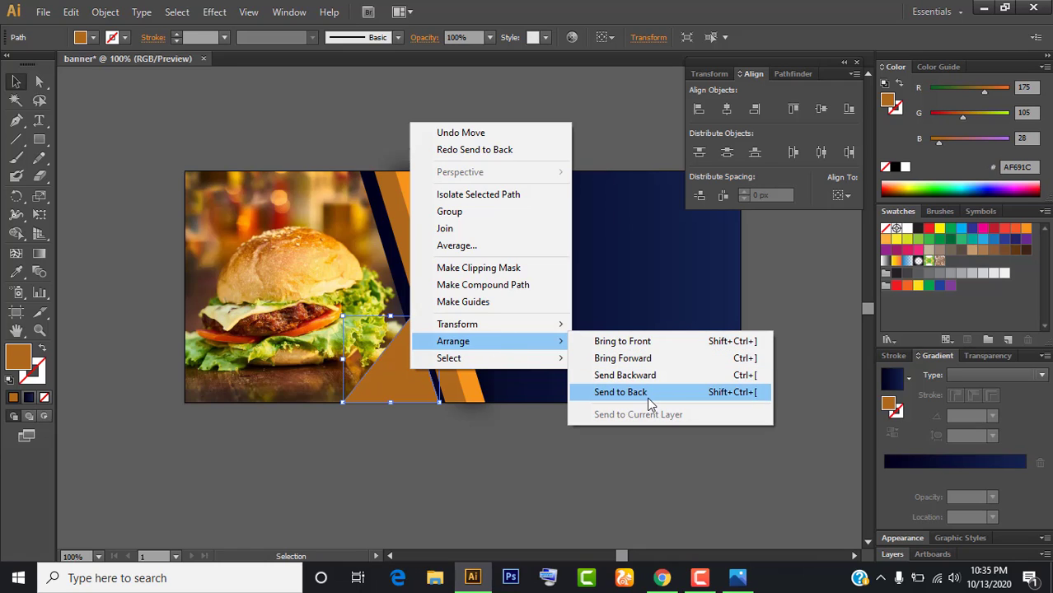
pyautogui.click(647, 392)
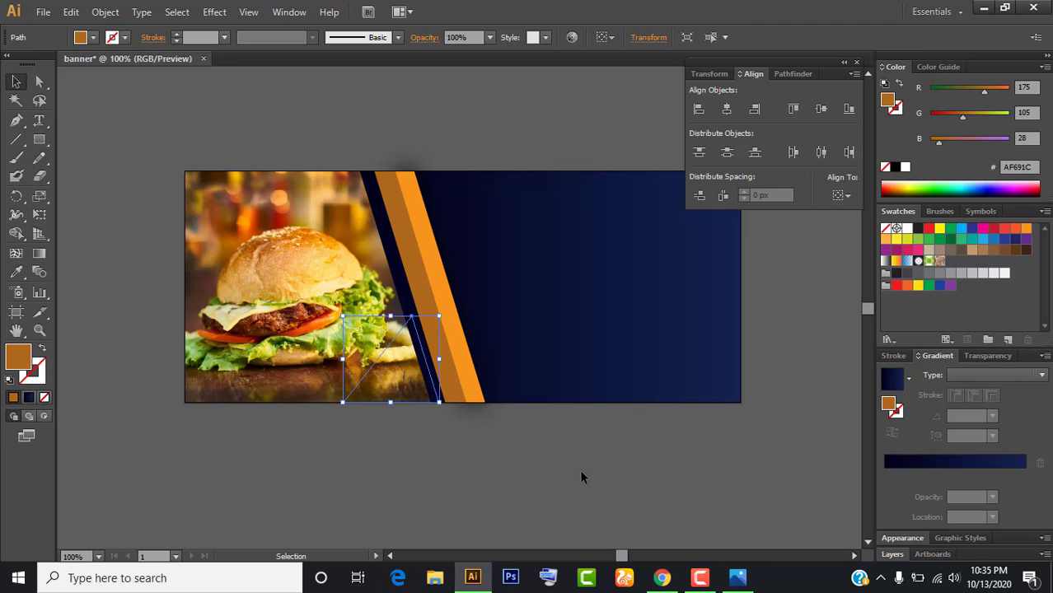
pyautogui.press('a')
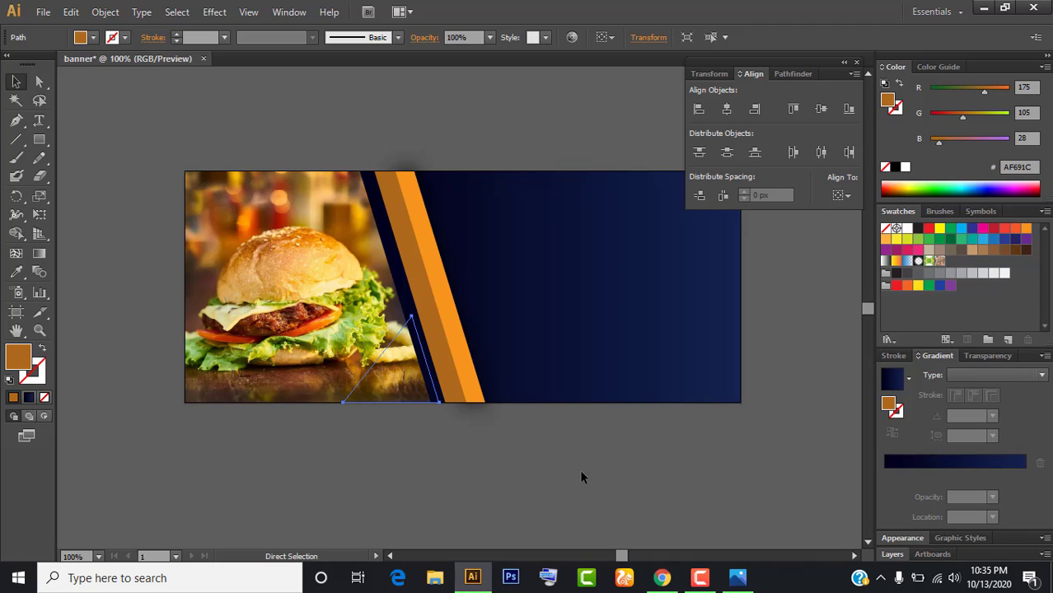
pyautogui.hotkey('ctrl', 'z')
pyautogui.press('v')
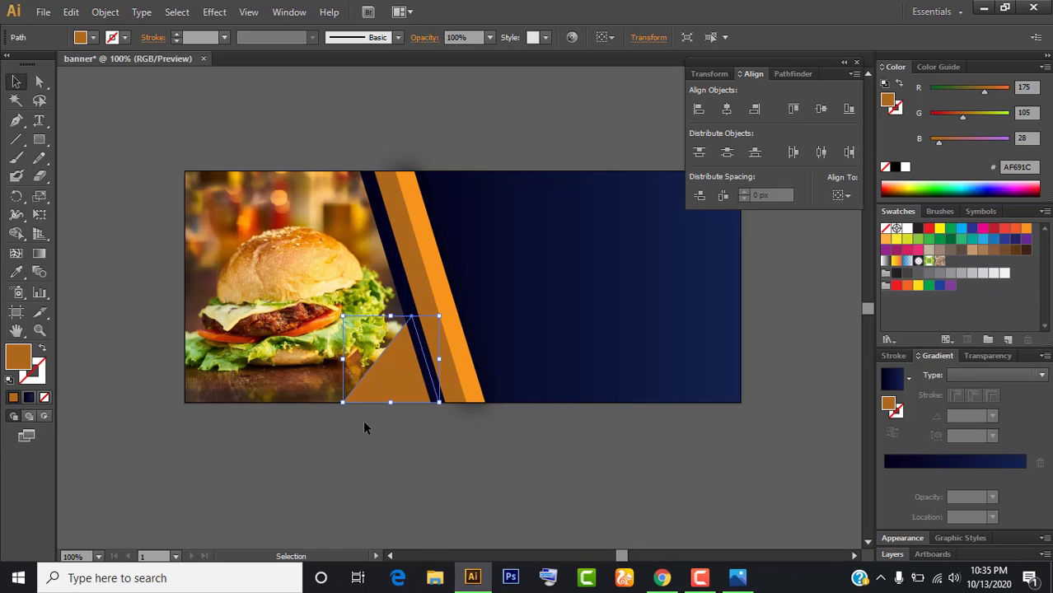
# - Eyedrop the stripe's bright orange F7941E onto the darker triangle over the photo
pyautogui.click(416, 478)
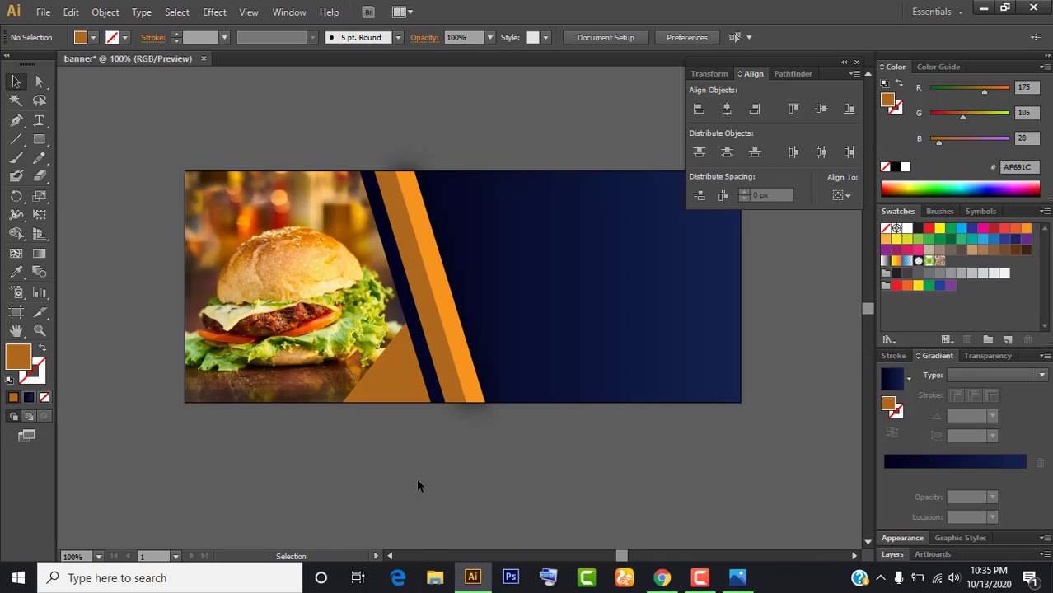
pyautogui.moveTo(401, 396); pyautogui.dragTo(305, 407)
pyautogui.click(304, 407)
pyautogui.click(16, 272)
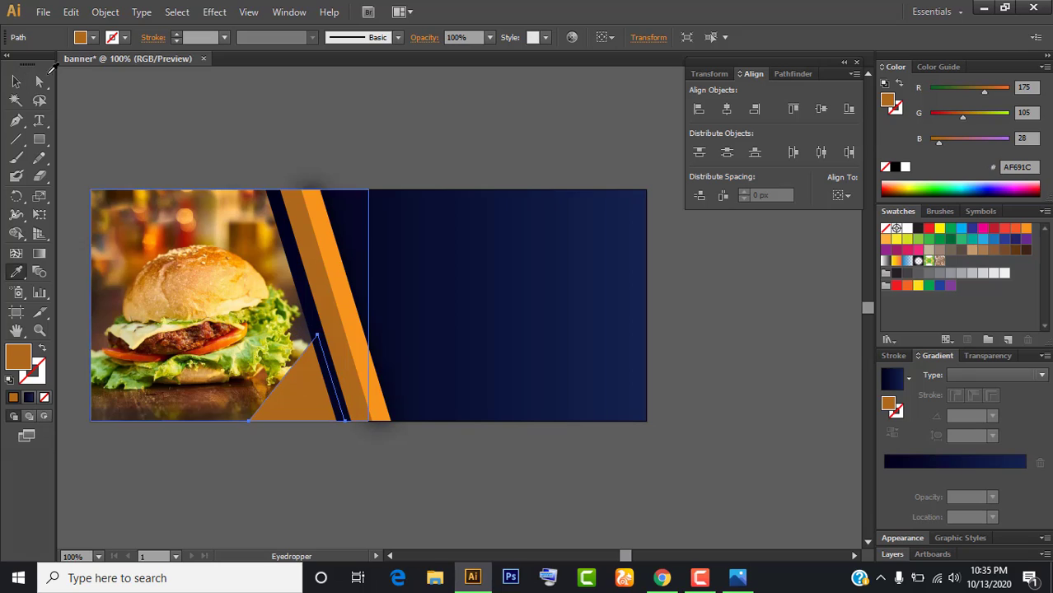
pyautogui.click(332, 261)
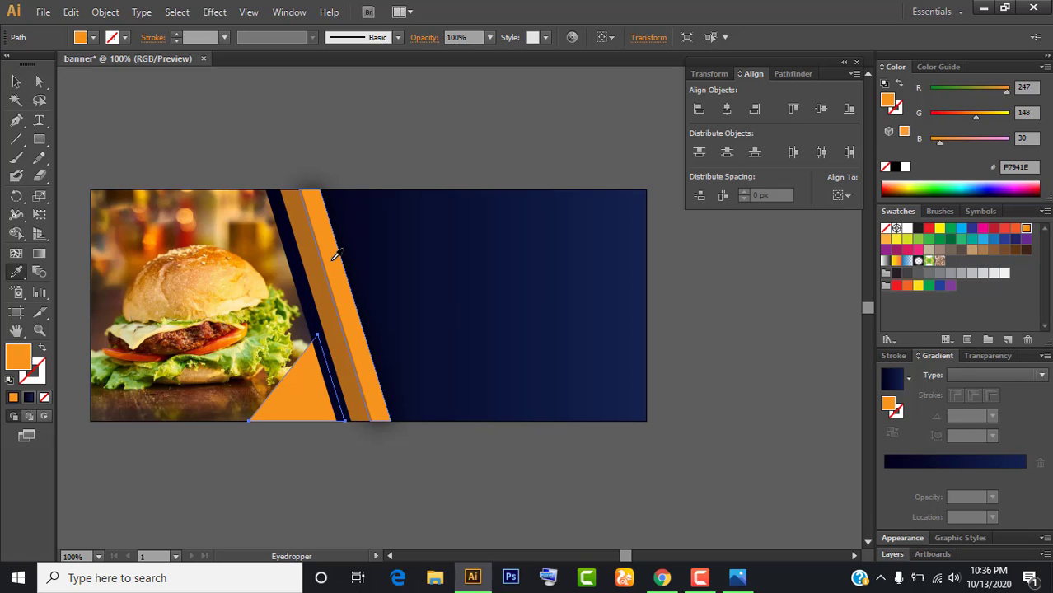
pyautogui.click(16, 82)
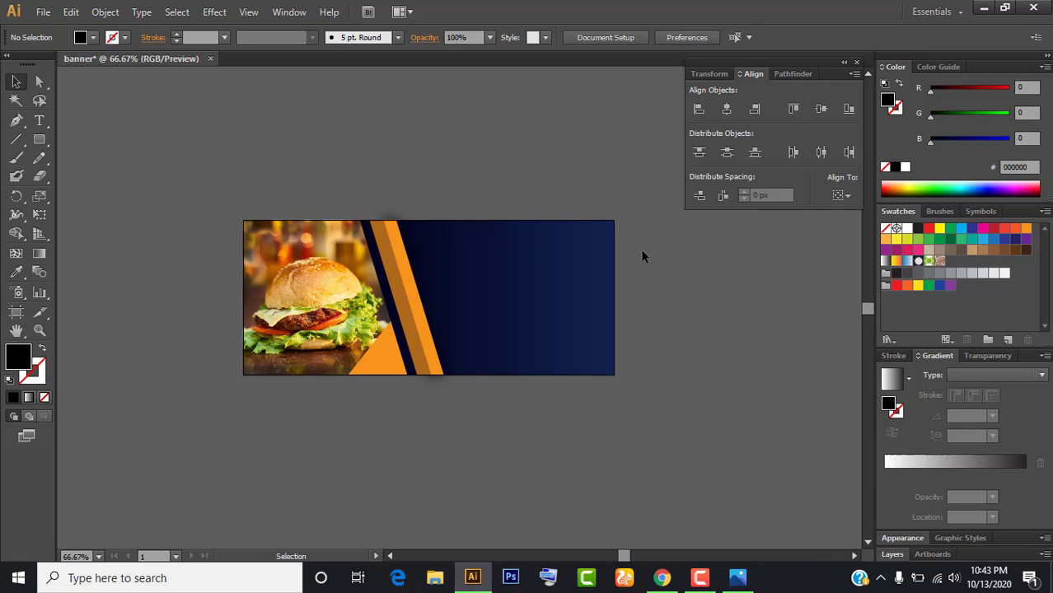
# - Minimize Illustrator and open the banner folder on the desktop
pyautogui.click(983, 7)
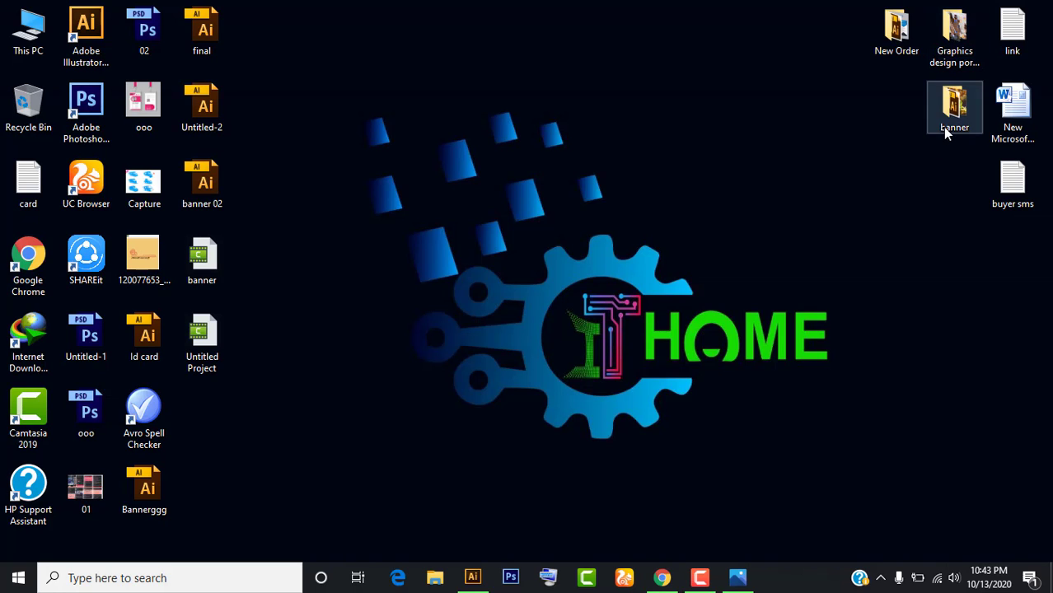
pyautogui.click(943, 127)
pyautogui.doubleClick(956, 115)
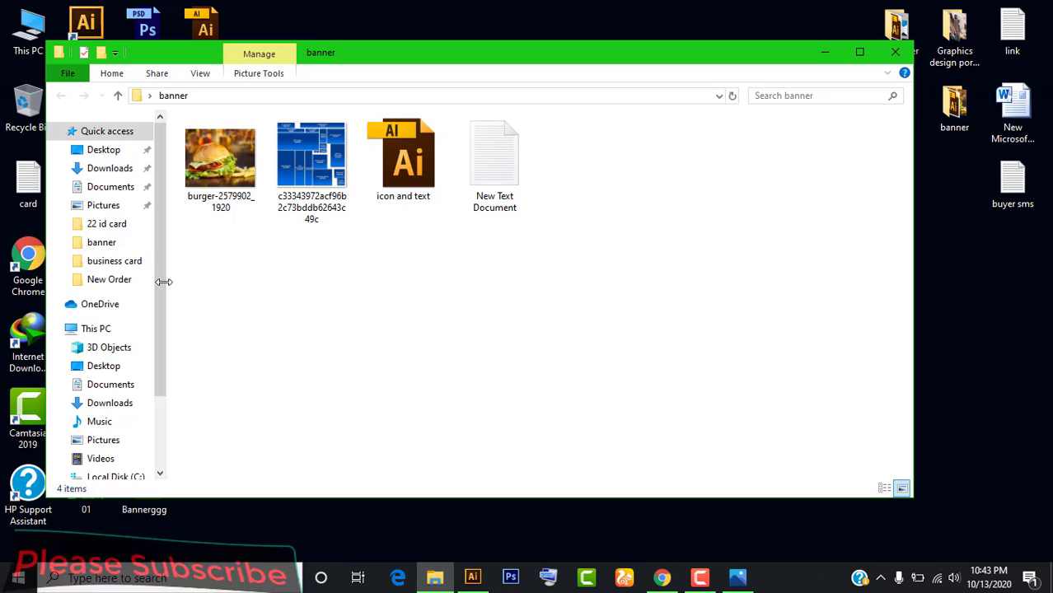
# - Pick out 'icon and text.ai' among the banner files and drag it into Illustrator
pyautogui.moveTo(206, 248); pyautogui.dragTo(218, 165)
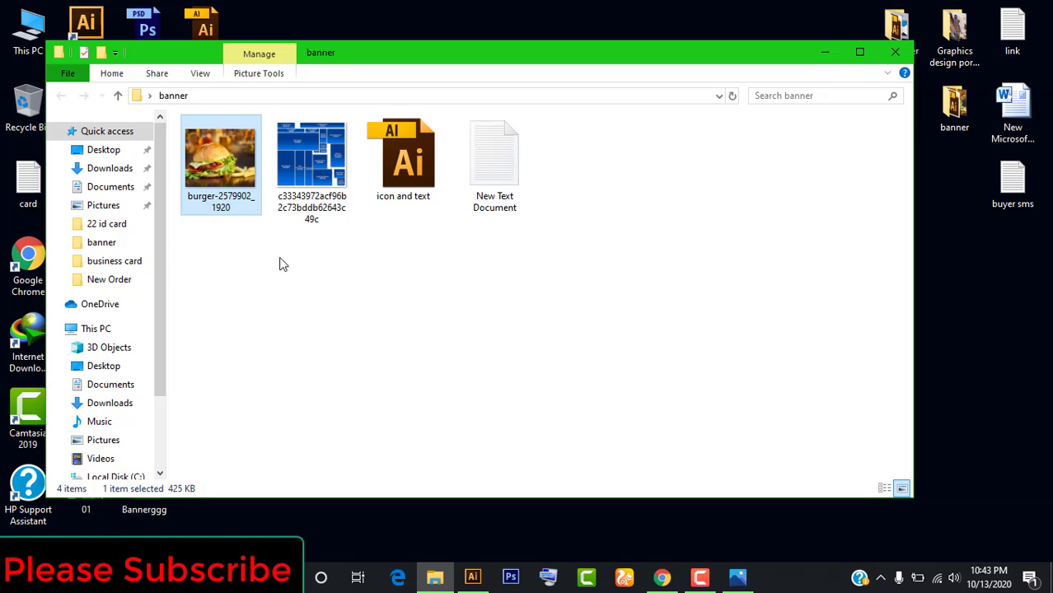
pyautogui.moveTo(306, 269); pyautogui.dragTo(327, 189)
pyautogui.click(355, 266)
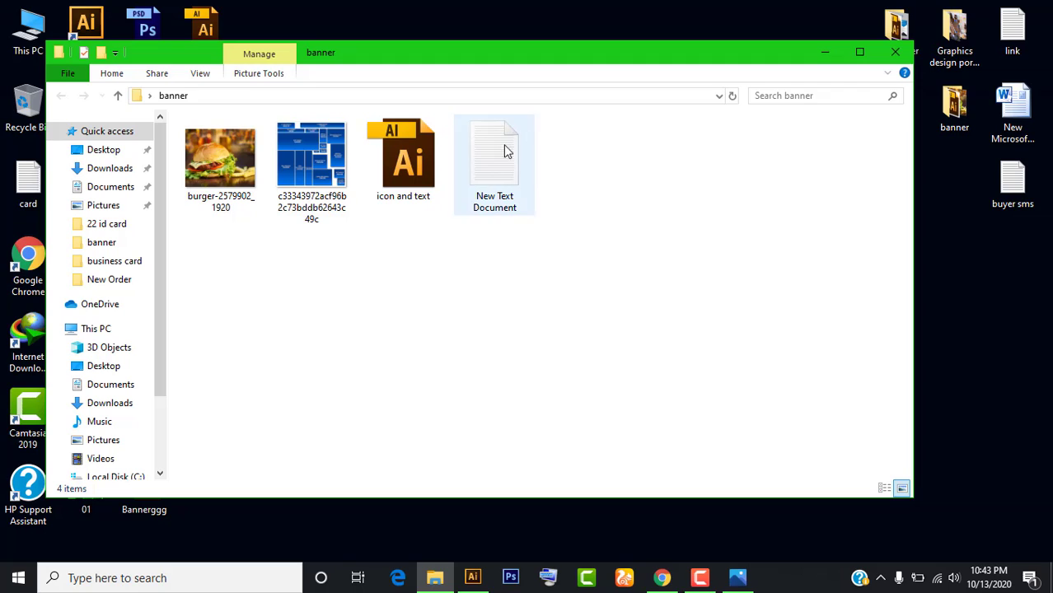
pyautogui.click(220, 165)
pyautogui.click(307, 155)
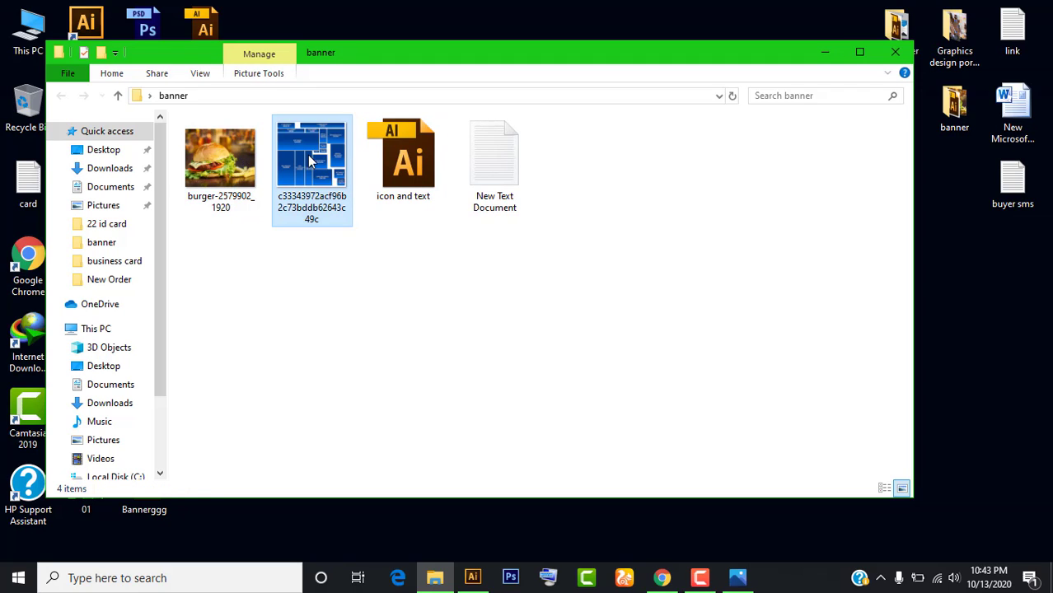
pyautogui.click(395, 153)
pyautogui.click(414, 257)
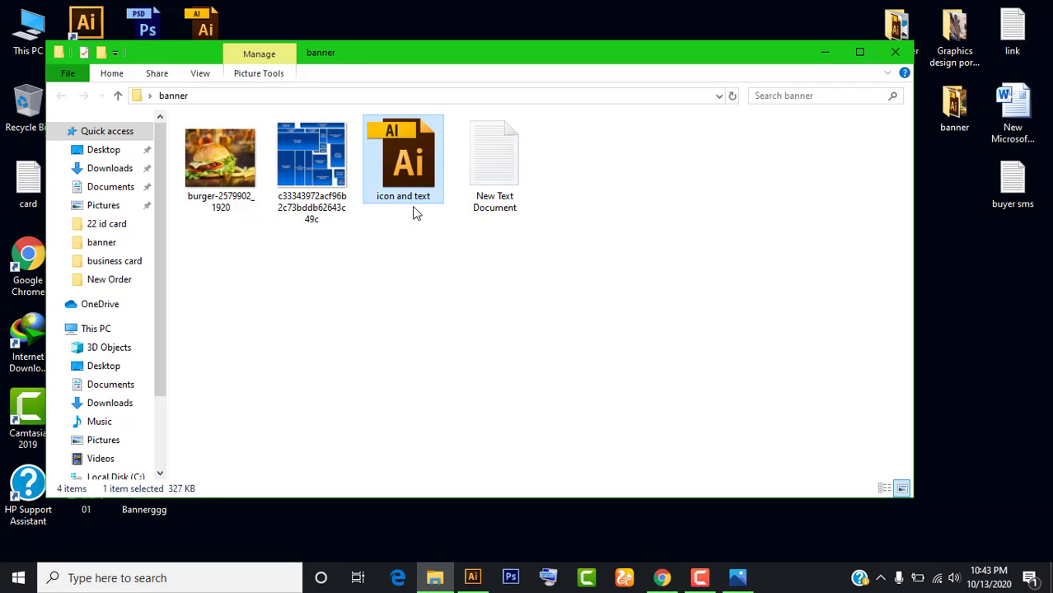
pyautogui.moveTo(417, 207)
pyautogui.mouseDown()
pyautogui.moveTo(476, 583)
pyautogui.moveTo(366, 130)
pyautogui.mouseUp()
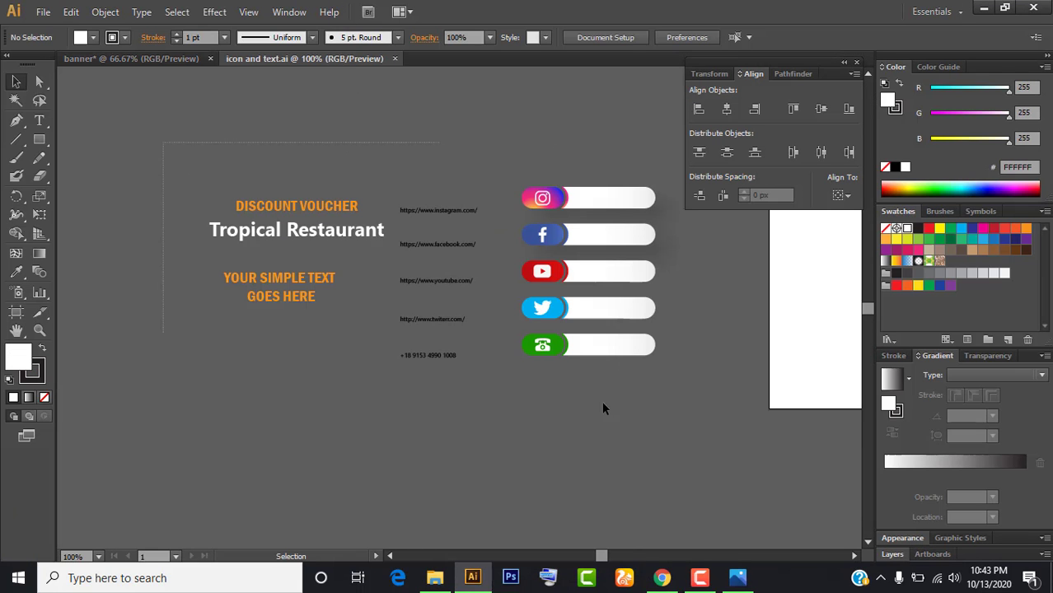
# - Try selecting the social buttons, URL text and voucher heading in 'icon and text.ai'
pyautogui.moveTo(602, 404); pyautogui.dragTo(576, 177)
pyautogui.moveTo(536, 141)
pyautogui.mouseDown()
pyautogui.moveTo(679, 387)
pyautogui.moveTo(673, 410)
pyautogui.mouseUp()
pyautogui.click(671, 413)
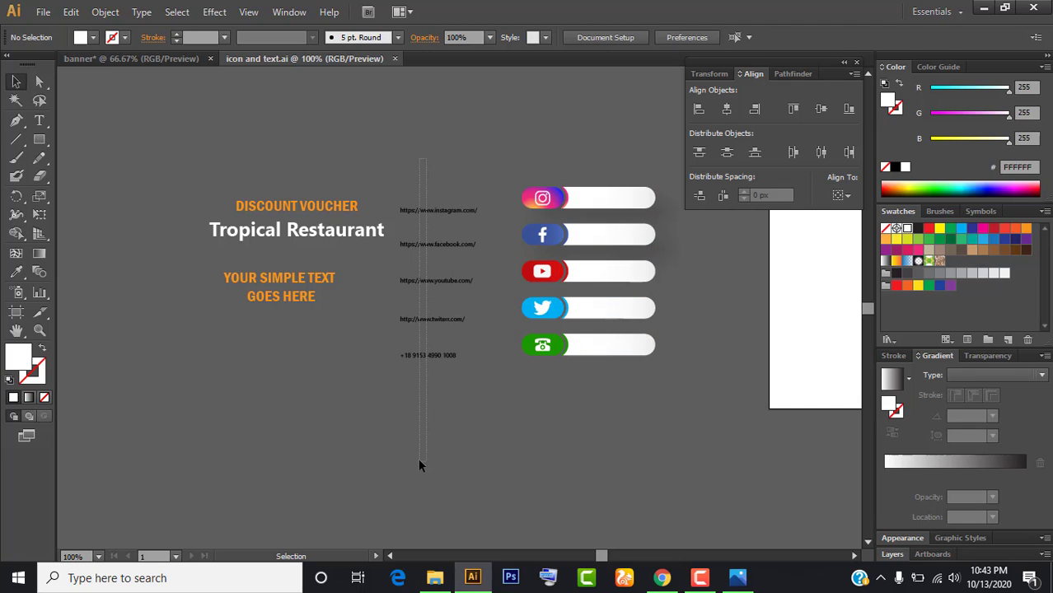
pyautogui.moveTo(419, 461); pyautogui.dragTo(418, 461)
pyautogui.moveTo(368, 369); pyautogui.dragTo(183, 145)
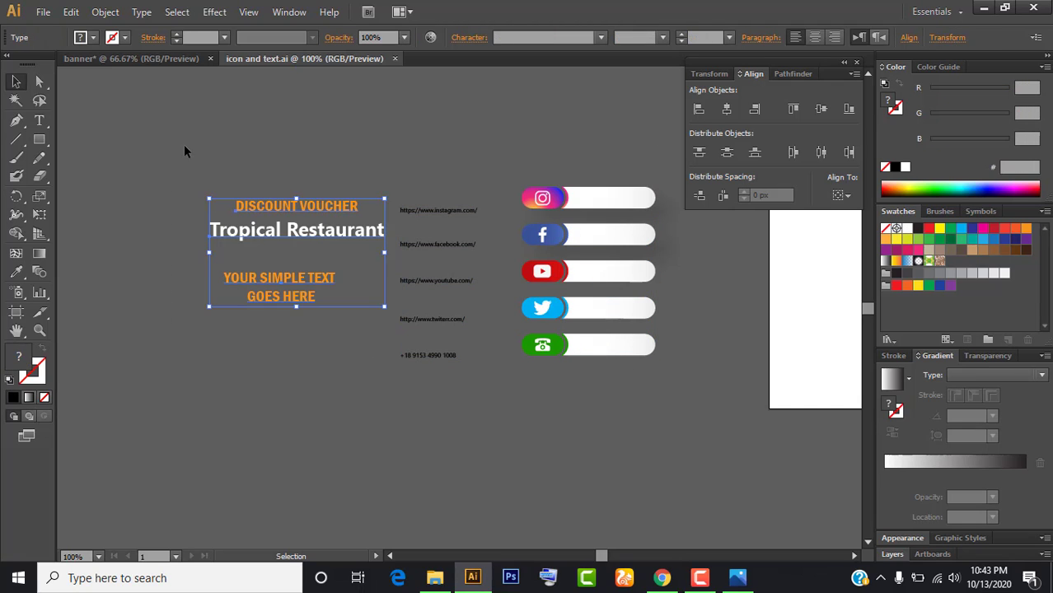
pyautogui.click(184, 144)
# - Copy all the voucher artwork and paste it into the banner document
pyautogui.hotkey('ctrl', 'a')
pyautogui.press('a')
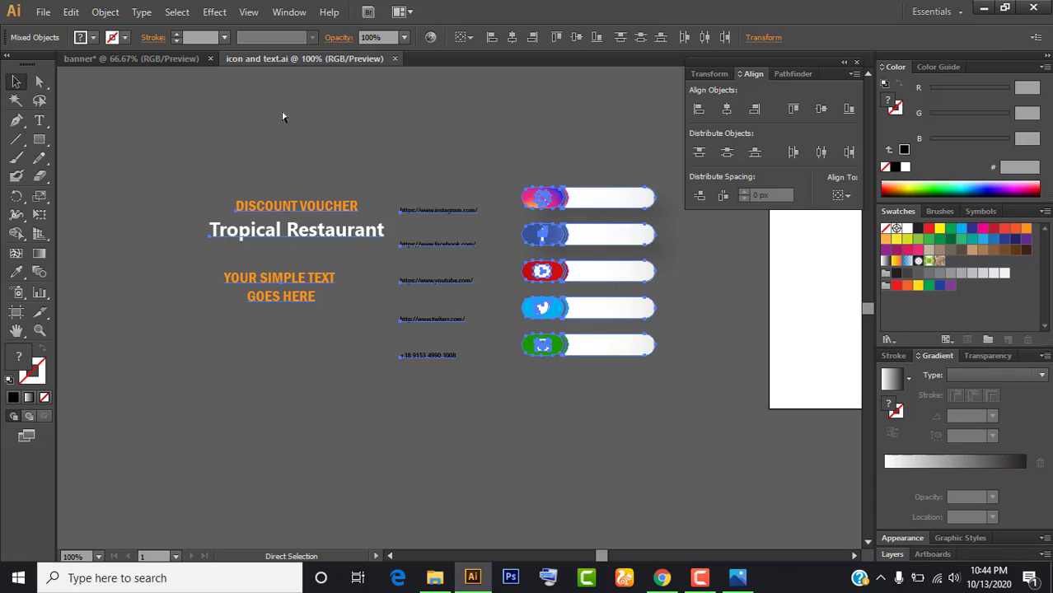
pyautogui.press('v')
pyautogui.click(169, 63)
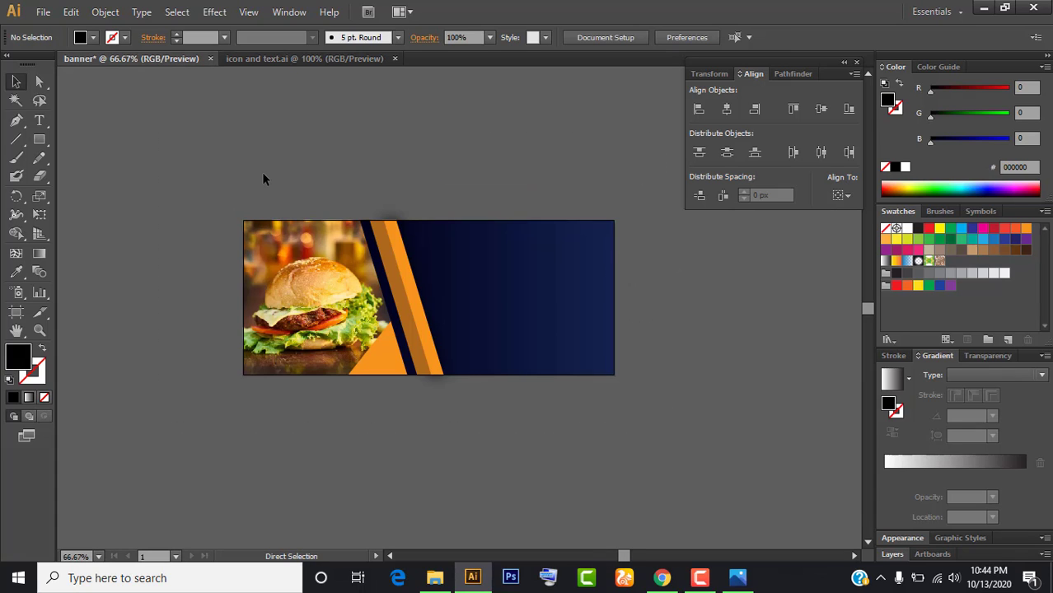
pyautogui.hotkey('ctrl', 'v')
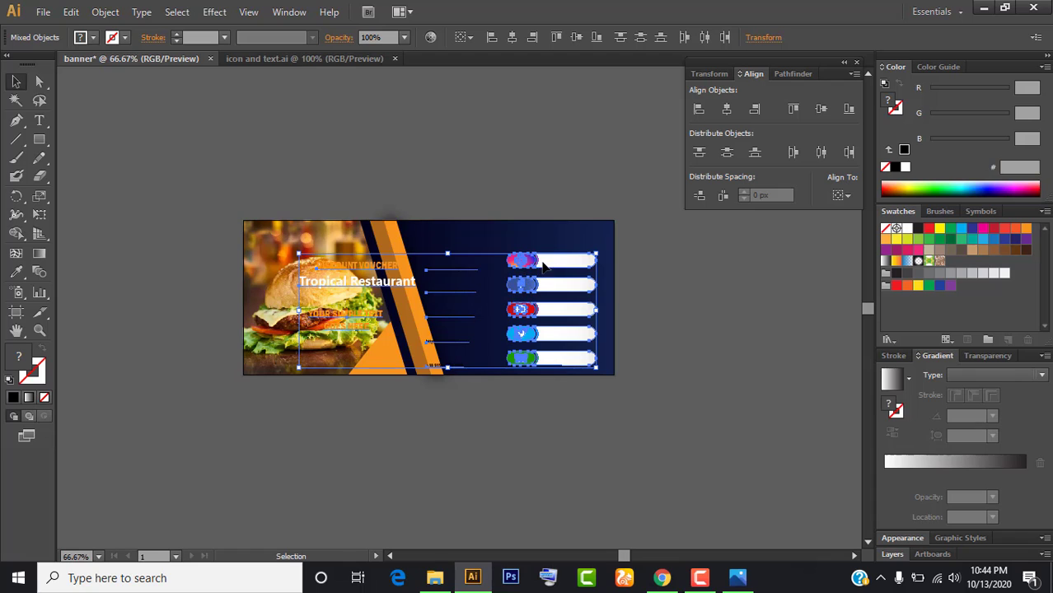
# - Move the pasted voucher artwork above the banner artboard
pyautogui.moveTo(524, 281); pyautogui.dragTo(429, 120)
pyautogui.moveTo(505, 167); pyautogui.dragTo(508, 224)
pyautogui.hotkey('ctrl', 'shift', 'a')
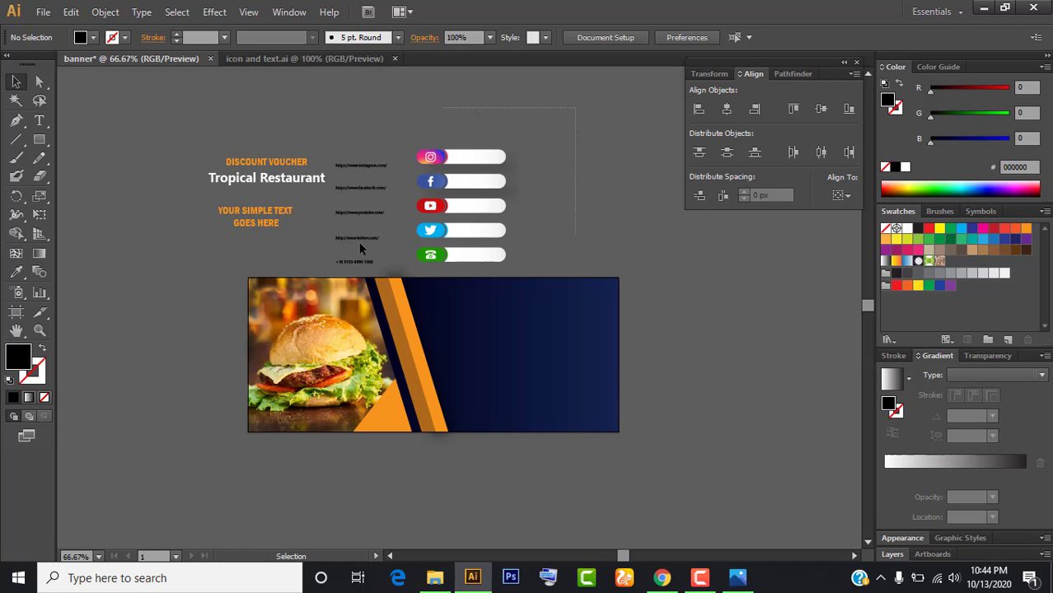
pyautogui.moveTo(249, 262); pyautogui.dragTo(374, 132)
pyautogui.click(403, 104)
pyautogui.click(662, 577)
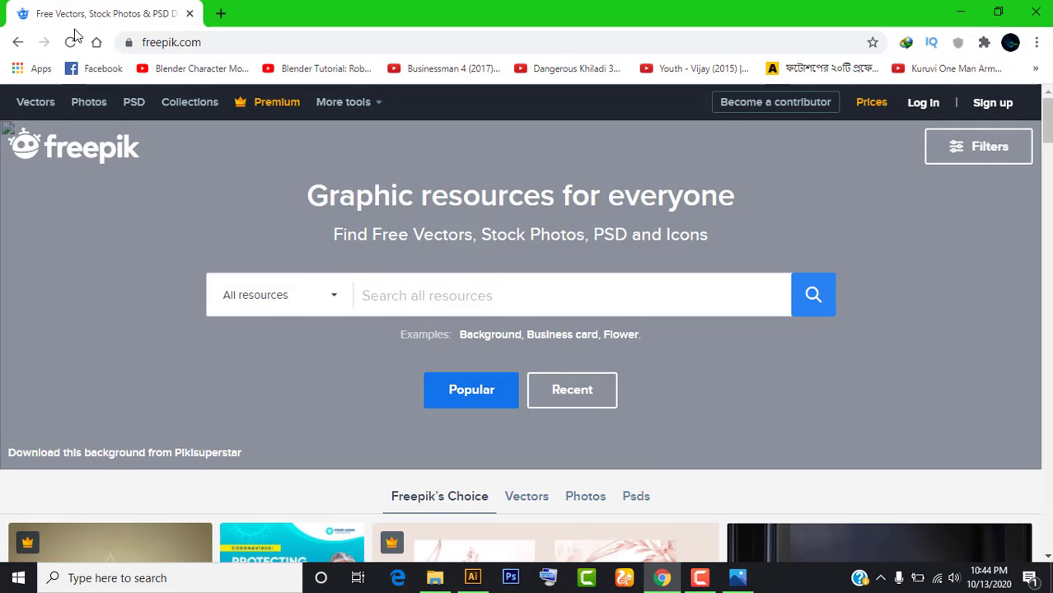
pyautogui.scroll(-2, 343, 267)
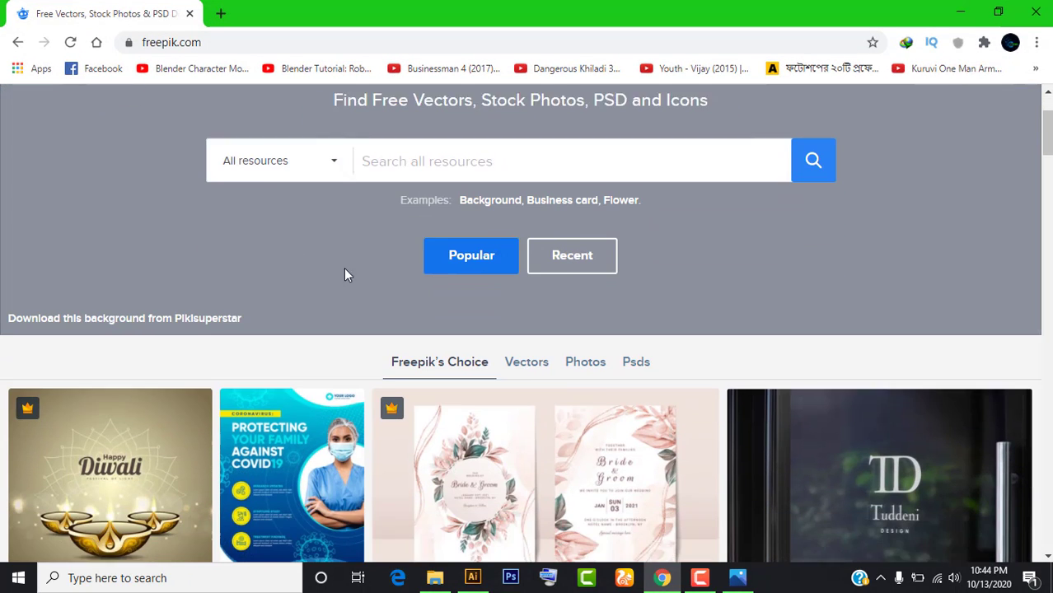
pyautogui.scroll(-1, 356, 269)
pyautogui.scroll(3, 352, 247)
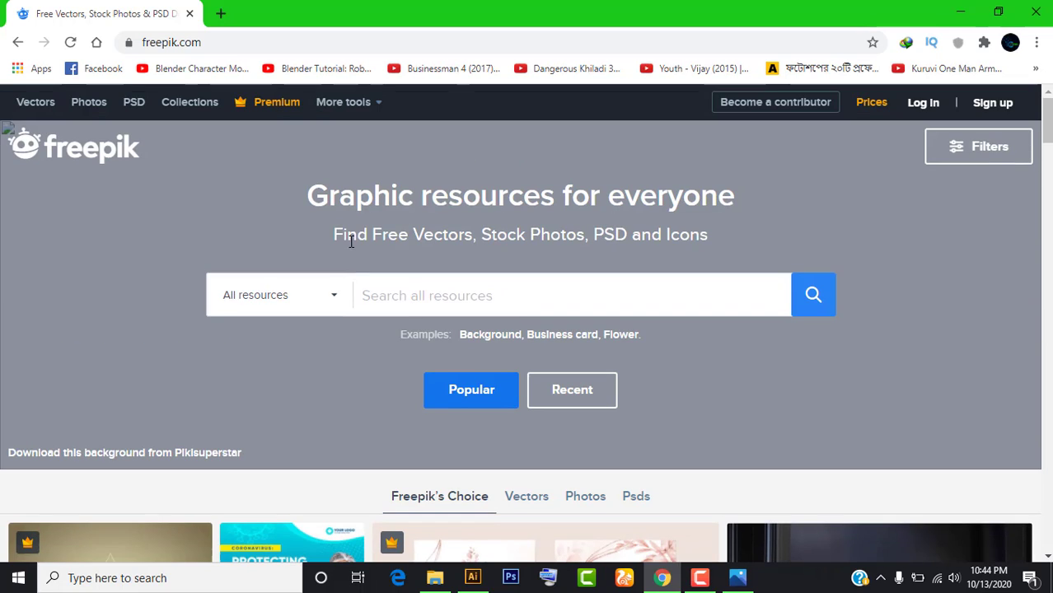
pyautogui.click(401, 297)
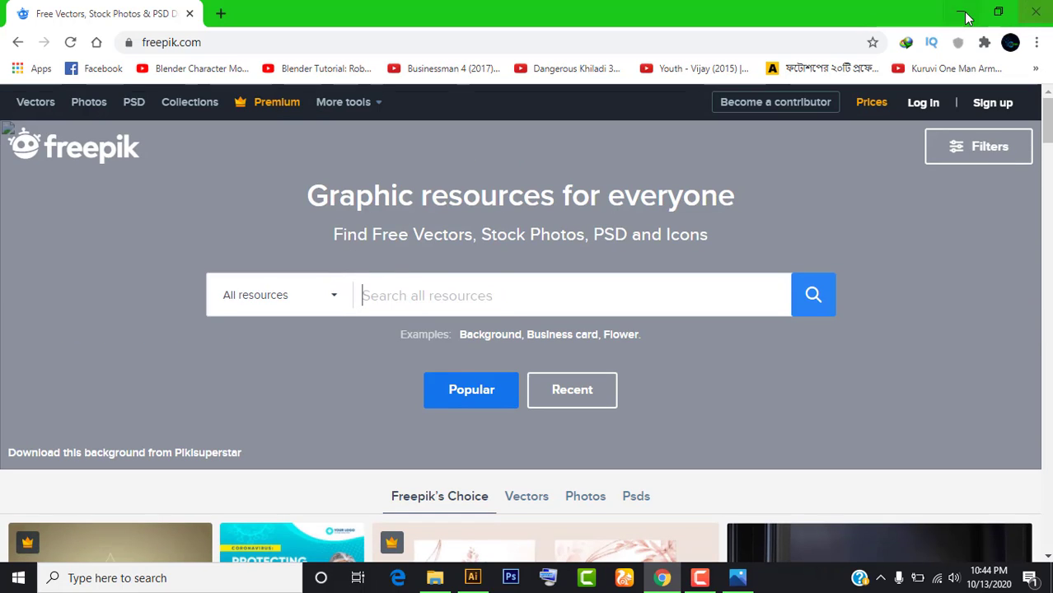
pyautogui.click(962, 13)
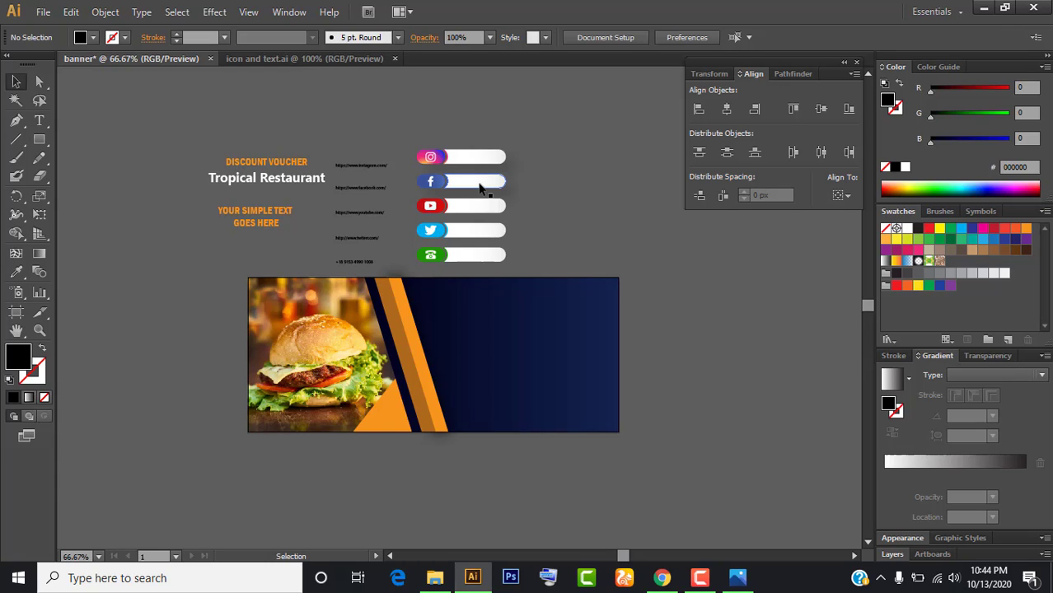
pyautogui.hotkey('ctrl', '1')
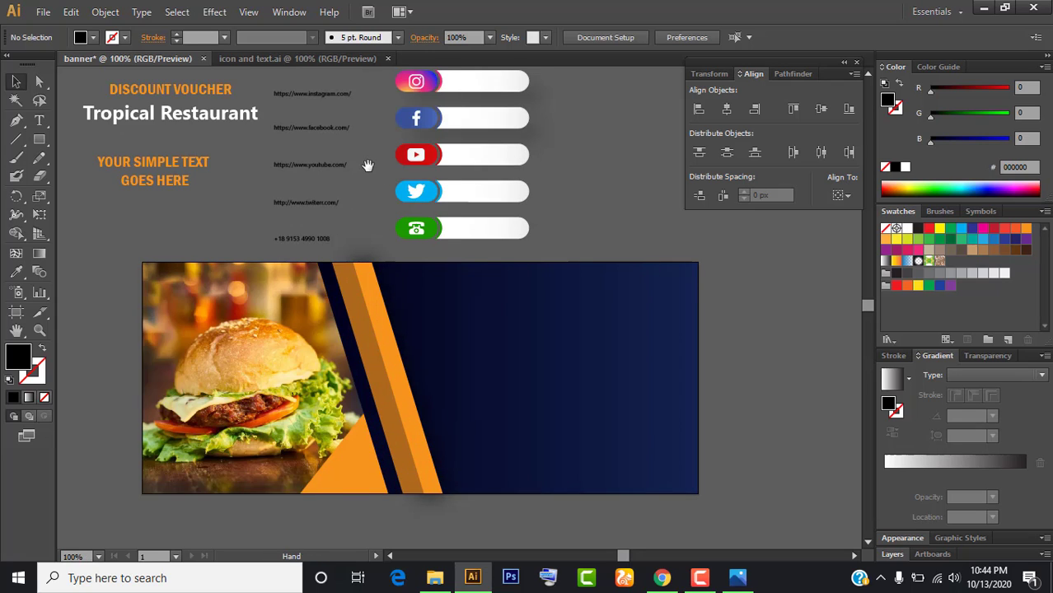
pyautogui.moveTo(368, 166); pyautogui.dragTo(396, 199)
pyautogui.click(329, 277)
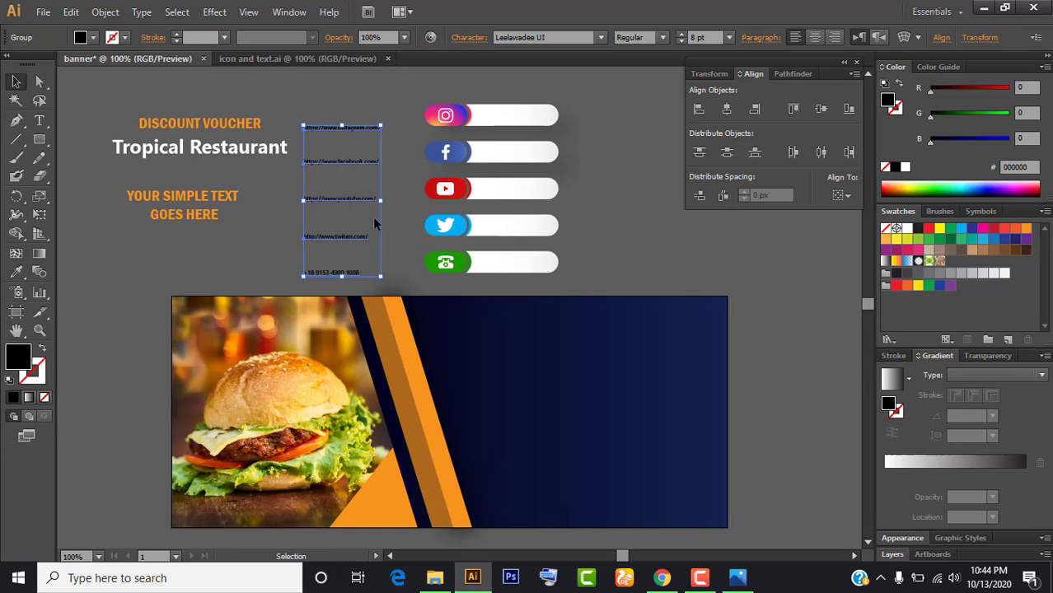
pyautogui.click(402, 136)
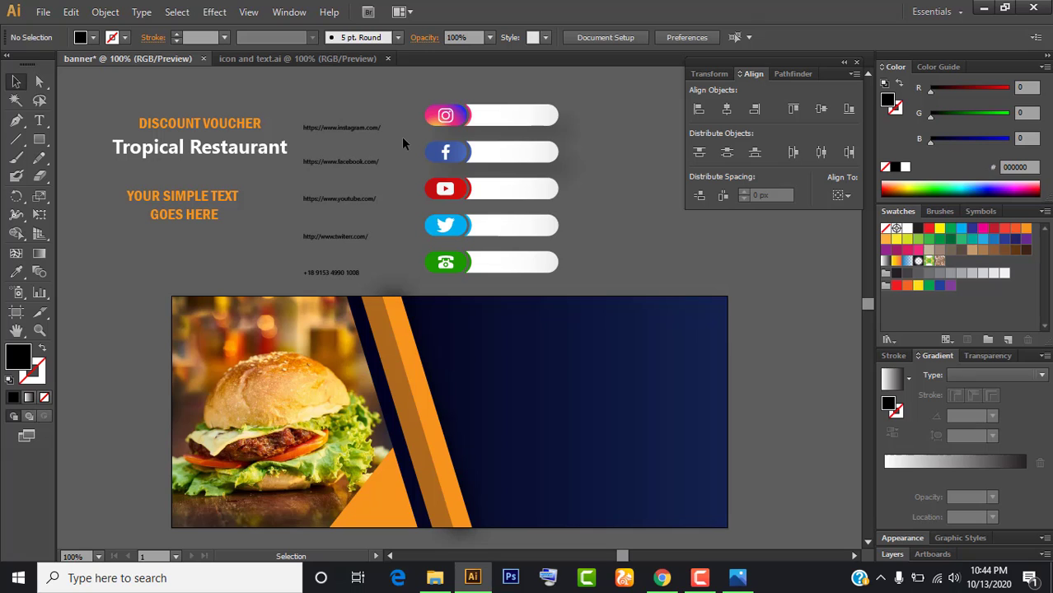
pyautogui.click(340, 268)
pyautogui.click(390, 183)
pyautogui.moveTo(421, 179); pyautogui.dragTo(373, 296)
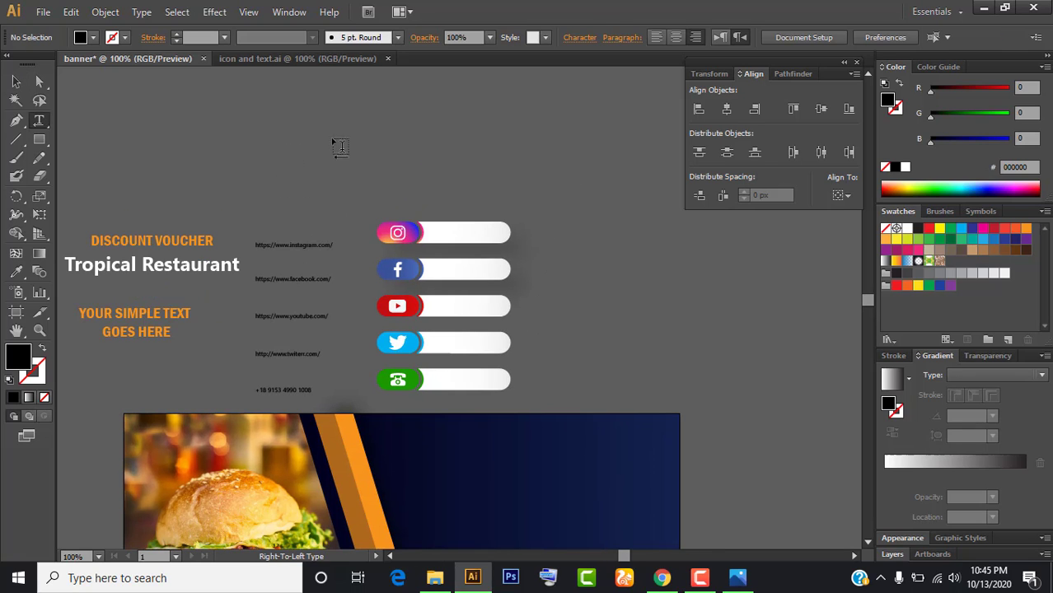
# - Add a 'dfg.jkvnf' text line above the social buttons
pyautogui.click(43, 125)
pyautogui.click(95, 178)
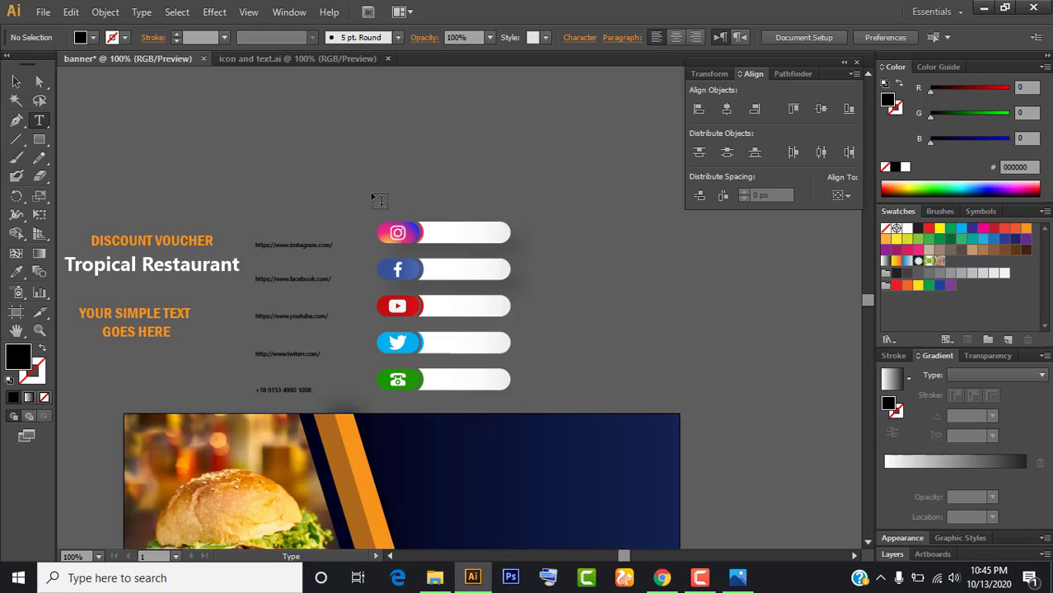
pyautogui.click(352, 148)
pyautogui.write('df')
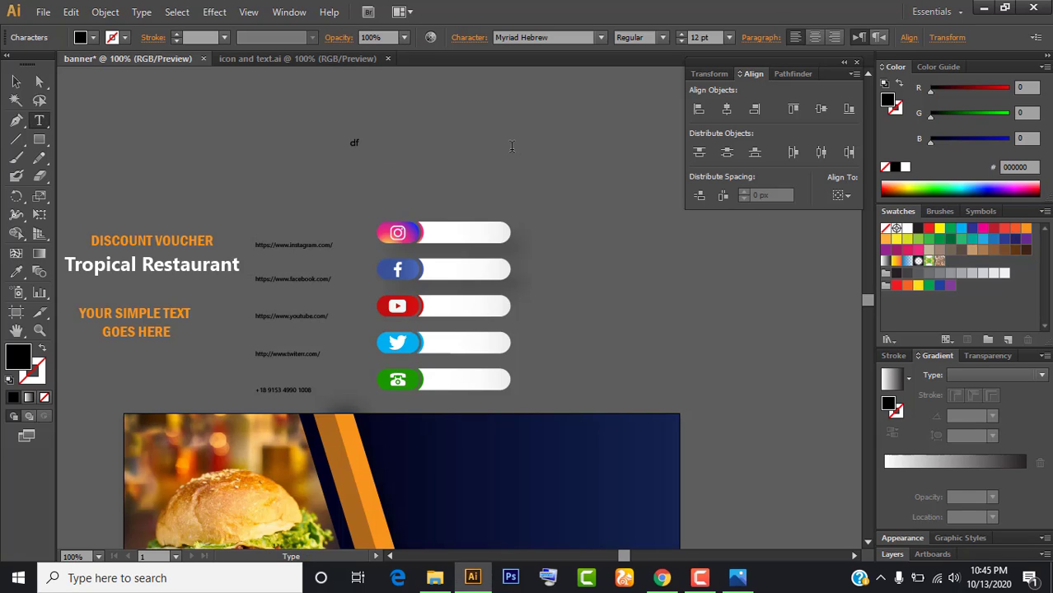
pyautogui.write('g.jkvnf')
pyautogui.click(16, 81)
# - Make three copies of the dfg.jkvnf text, left-aligned and evenly spaced vertically
pyautogui.click(375, 163)
pyautogui.moveTo(376, 145)
pyautogui.mouseDown()
pyautogui.moveTo(373, 192)
pyautogui.moveTo(431, 198)
pyautogui.mouseUp()
pyautogui.click(329, 149)
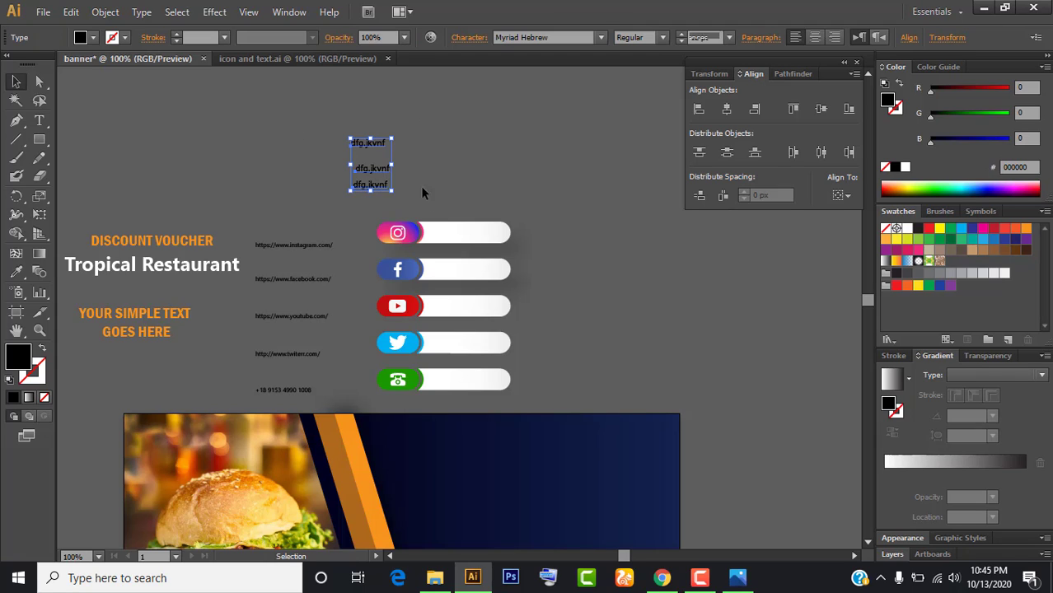
pyautogui.click(699, 110)
pyautogui.moveTo(319, 112); pyautogui.dragTo(412, 198)
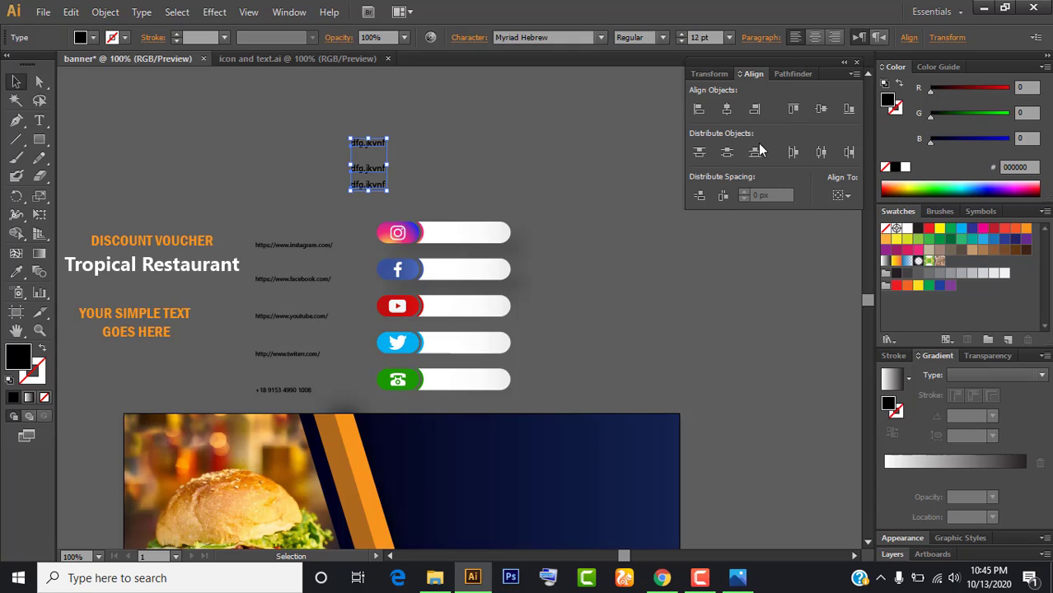
pyautogui.click(720, 156)
# - Try selecting the placeholder texts and URL lines, and check the Align To reference options
pyautogui.click(494, 163)
pyautogui.moveTo(301, 108); pyautogui.dragTo(397, 191)
pyautogui.click(346, 218)
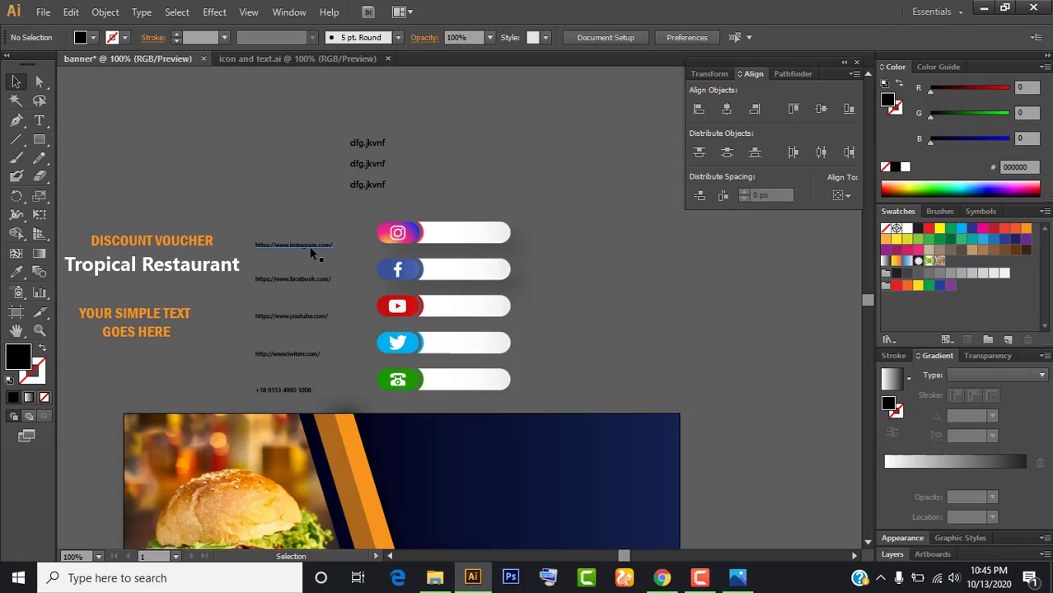
pyautogui.moveTo(286, 393); pyautogui.dragTo(286, 393)
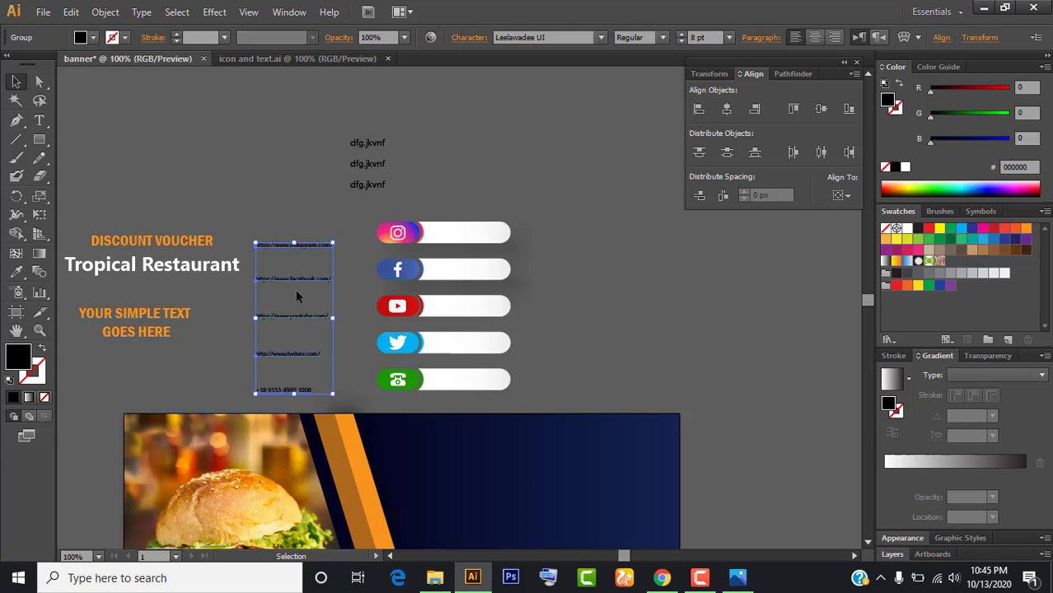
pyautogui.click(275, 207)
pyautogui.click(430, 183)
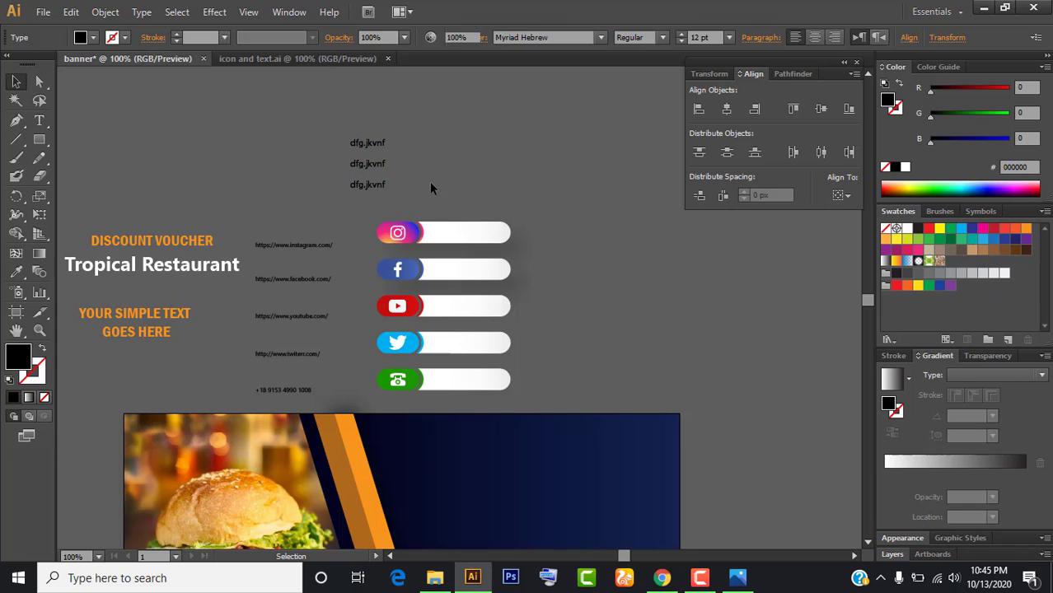
pyautogui.moveTo(329, 203); pyautogui.dragTo(329, 203)
pyautogui.click(466, 153)
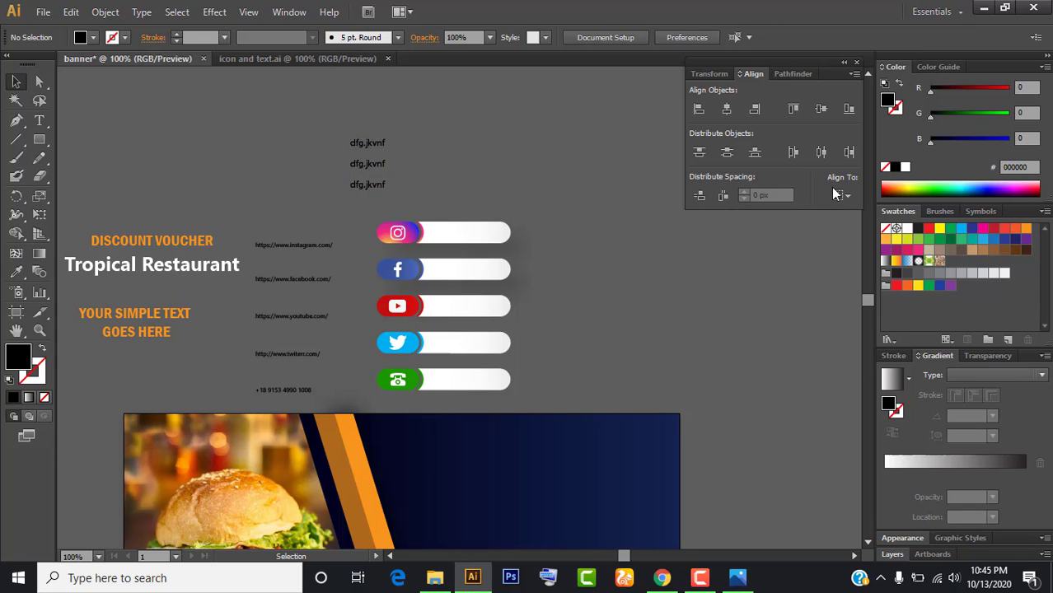
pyautogui.click(842, 196)
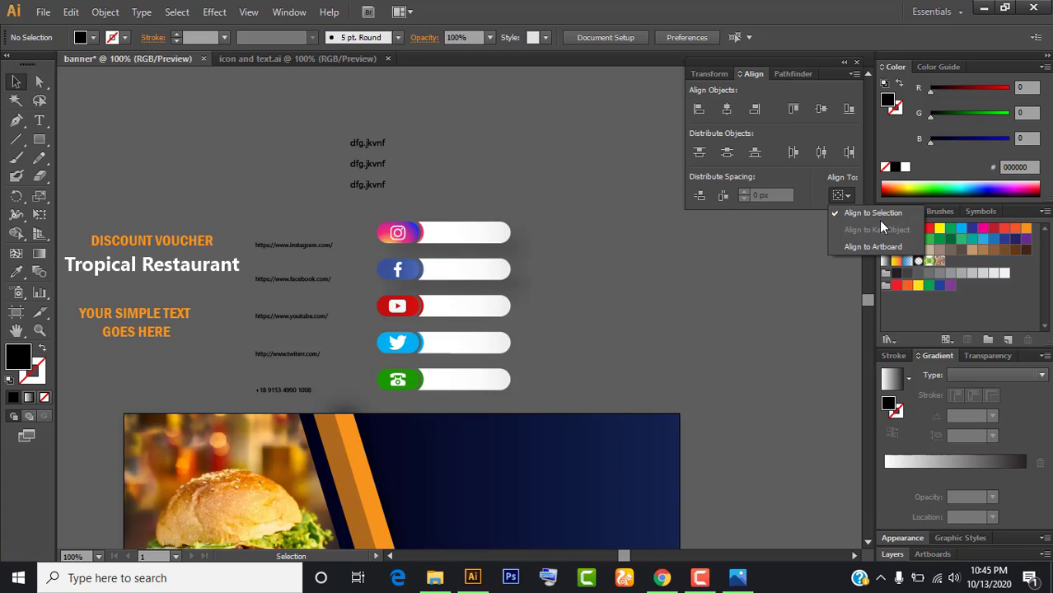
pyautogui.click(456, 110)
# - Delete the three dfg.jkvnf placeholder lines and zoom out to 66.67%
pyautogui.moveTo(301, 113)
pyautogui.mouseDown()
pyautogui.moveTo(463, 196)
pyautogui.moveTo(380, 134)
pyautogui.mouseUp()
pyautogui.press('Delete')
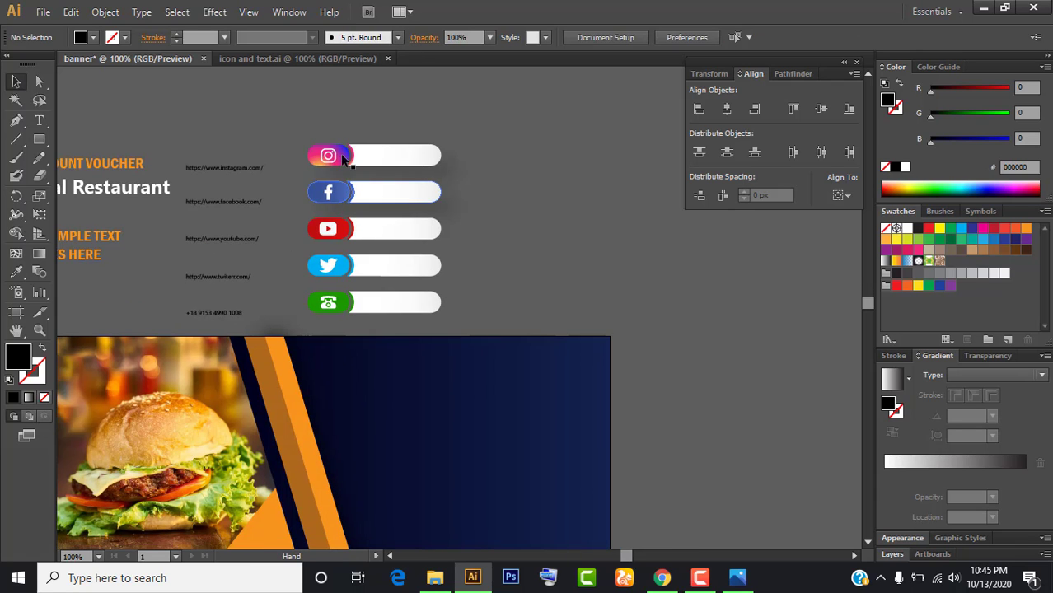
pyautogui.hotkey('ctrl', '-')
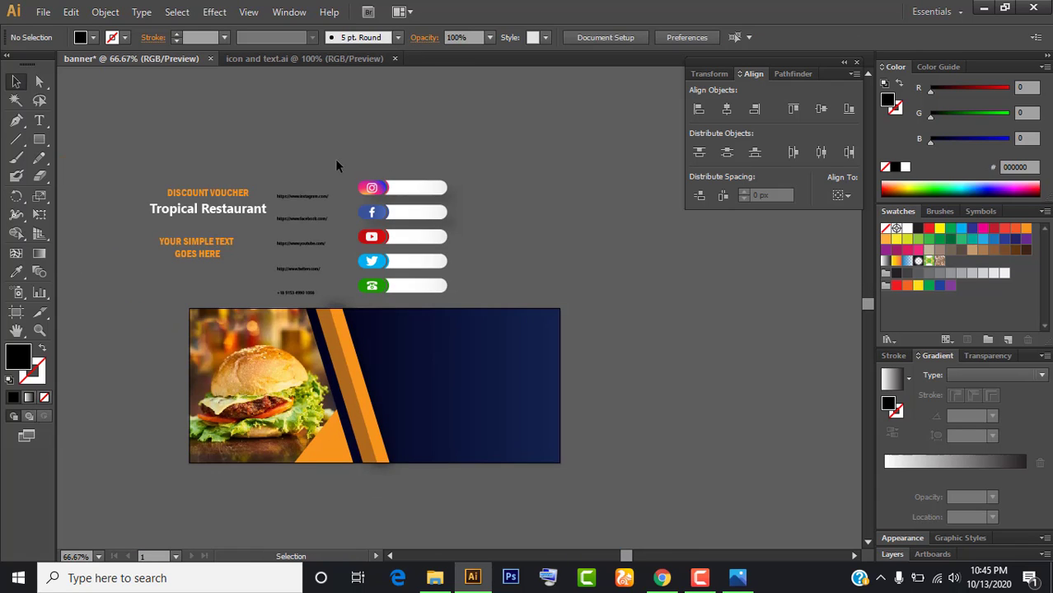
# - Move the social buttons to the navy panel's right side and the URL texts over the white bars
pyautogui.click(423, 291)
pyautogui.moveTo(423, 294); pyautogui.dragTo(527, 455)
pyautogui.click(650, 360)
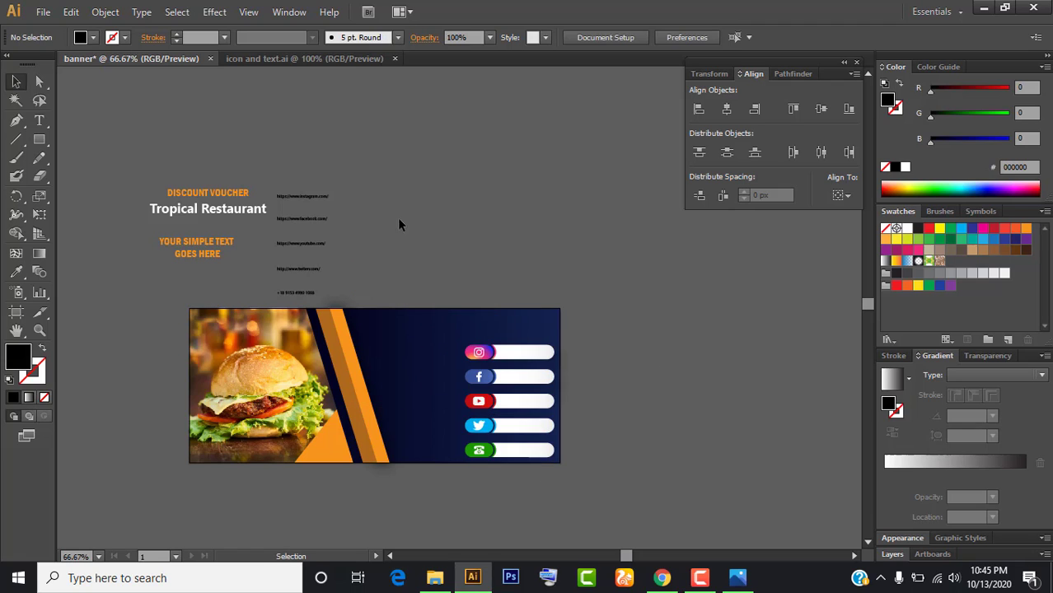
pyautogui.click(312, 201)
pyautogui.moveTo(312, 201); pyautogui.dragTo(531, 354)
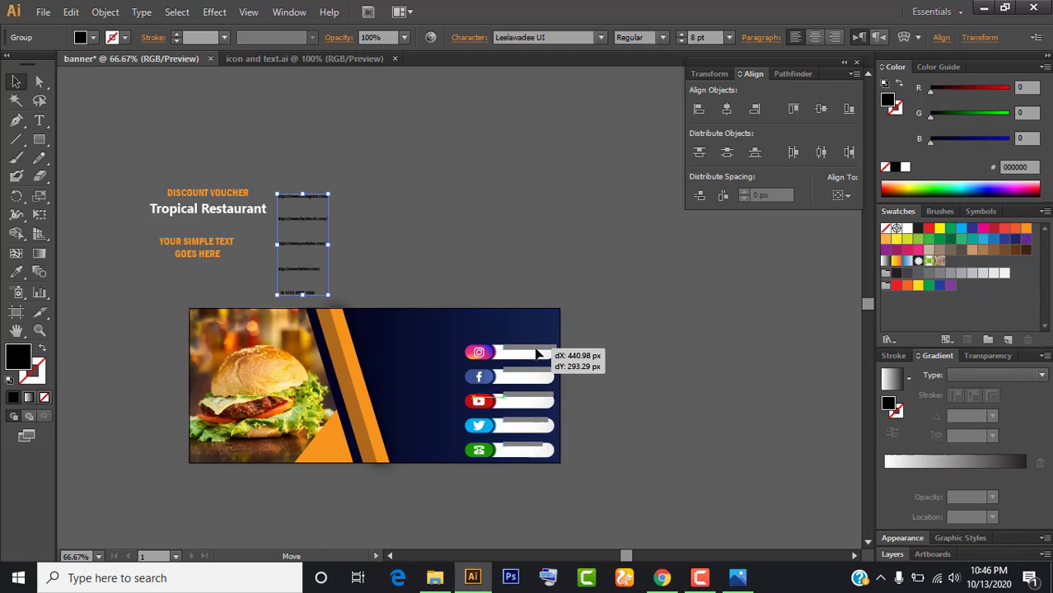
pyautogui.moveTo(531, 355); pyautogui.dragTo(535, 354)
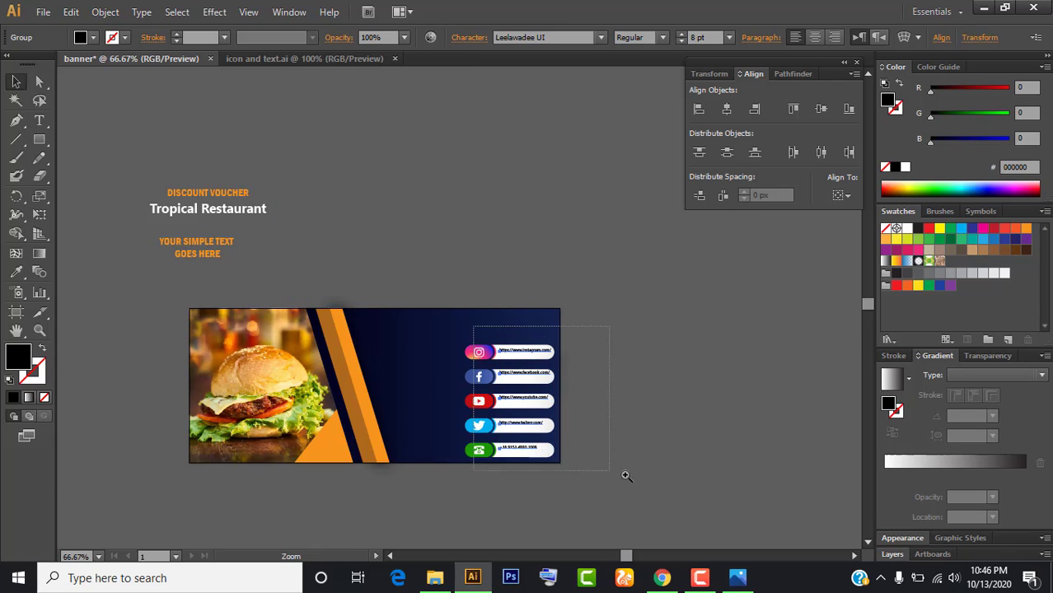
# - Nudge the URL texts two steps left and two down into the bars, then zoom back out
pyautogui.moveTo(471, 320); pyautogui.dragTo(611, 466)
pyautogui.moveTo(448, 242); pyautogui.dragTo(493, 262)
pyautogui.press('Left')
pyautogui.press('Left')
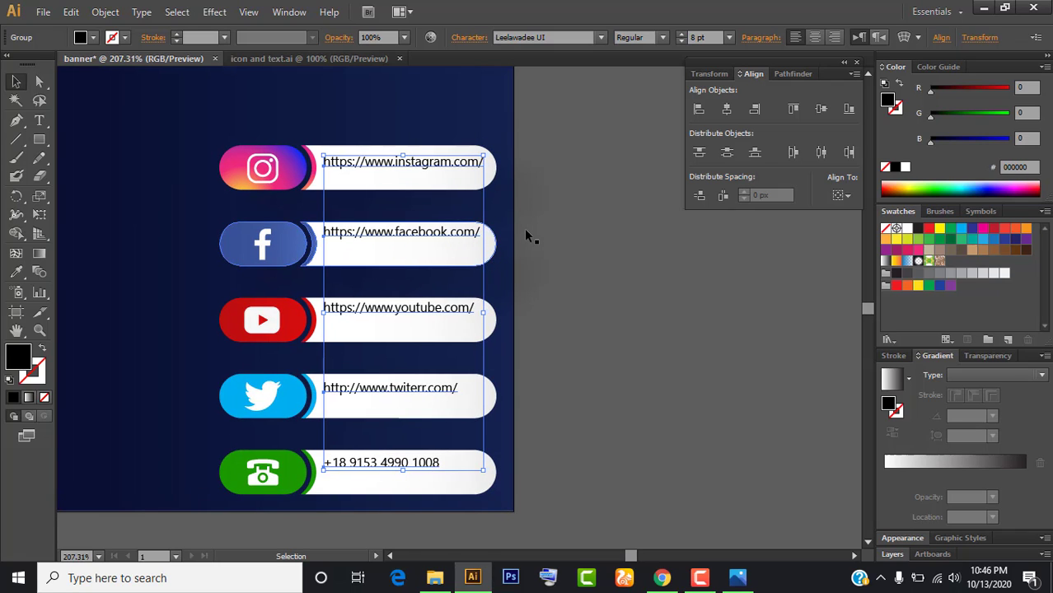
pyautogui.press('Left')
pyautogui.press('Down')
pyautogui.press('Down')
pyautogui.press('Down')
pyautogui.press('Down')
pyautogui.press('Down')
pyautogui.press('Down')
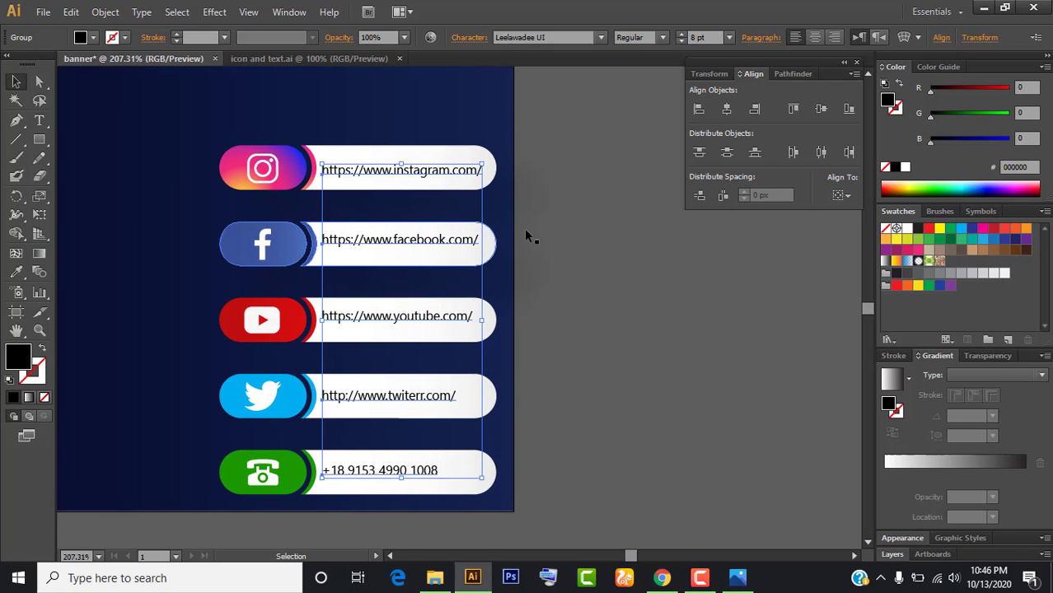
pyautogui.press('Down')
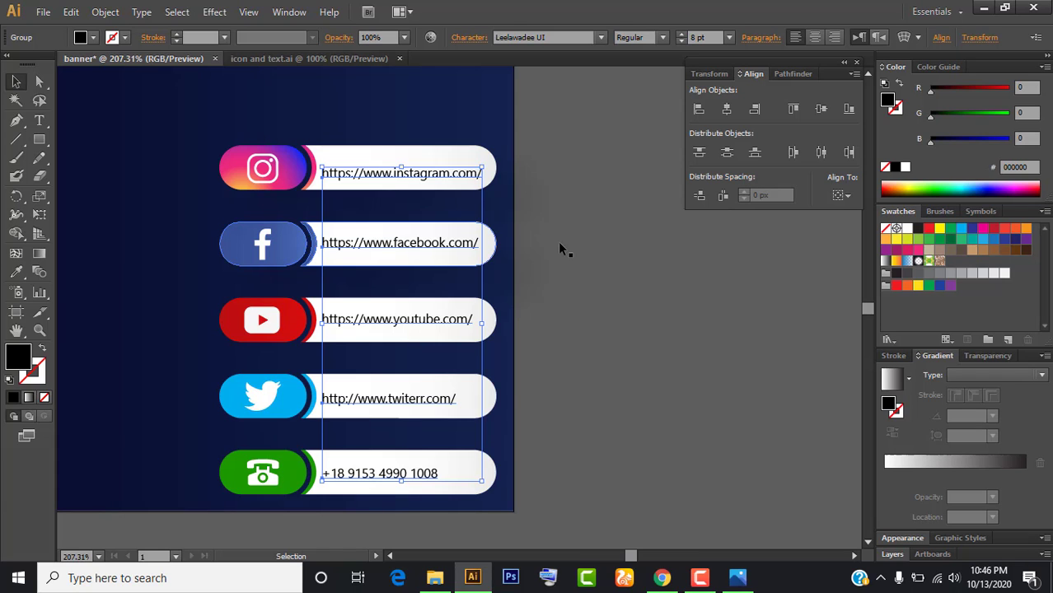
pyautogui.hotkey('ctrl', 'a')
pyautogui.click(558, 241)
pyautogui.hotkey('ctrl', '-')
pyautogui.hotkey('ctrl', '-')
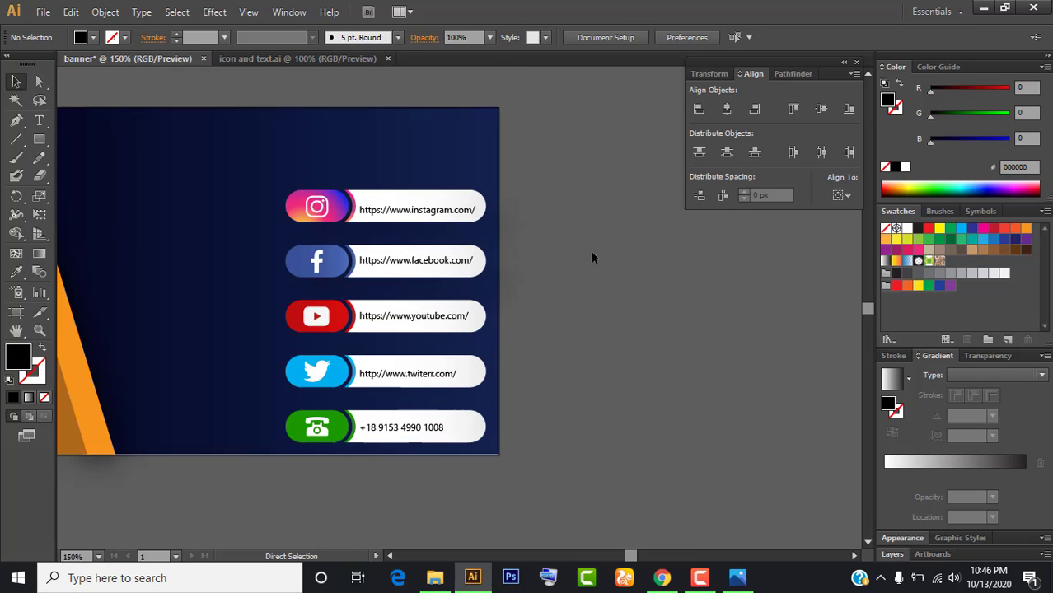
pyautogui.hotkey('ctrl', '-')
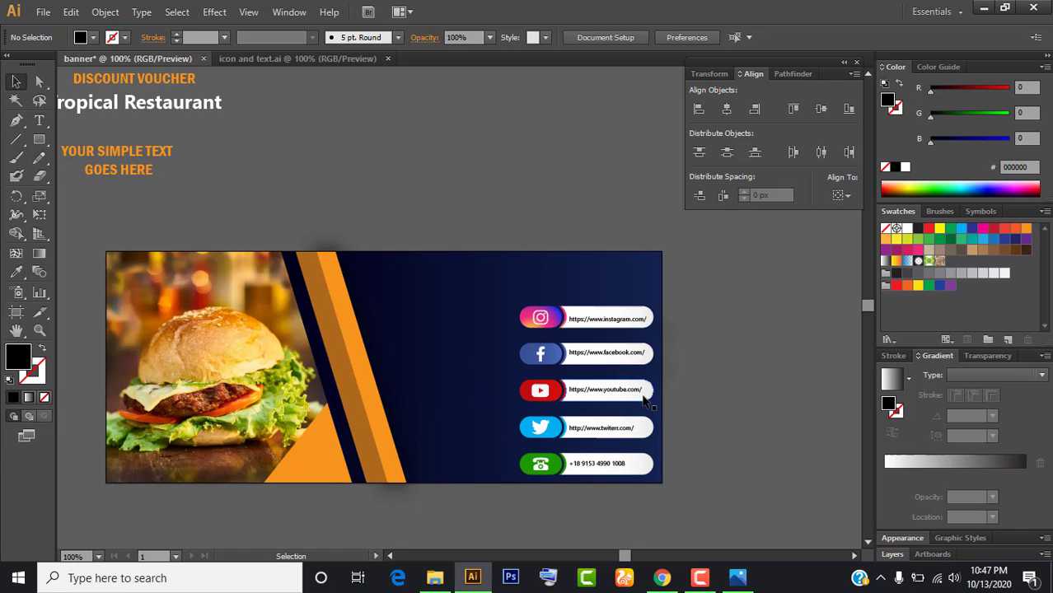
# - Drag the DISCOUNT VOUCHER and Tropical Restaurant headings, then the YOUR SIMPLE TEXT GOES HERE tagline, onto the navy panel
pyautogui.moveTo(410, 163)
pyautogui.mouseDown()
pyautogui.moveTo(487, 241)
pyautogui.moveTo(517, 233)
pyautogui.mouseUp()
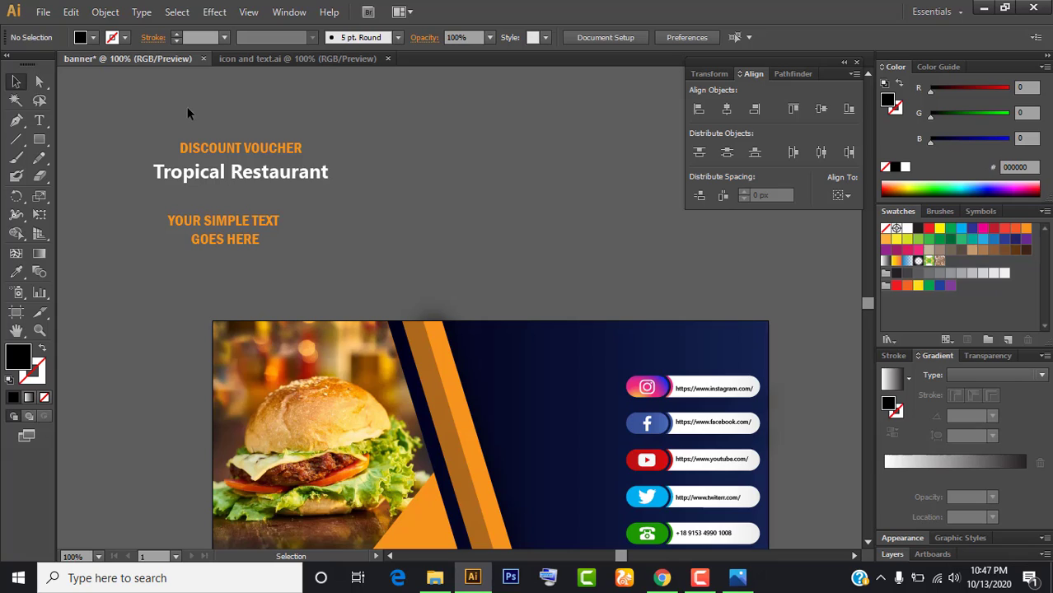
pyautogui.moveTo(187, 106); pyautogui.dragTo(325, 175)
pyautogui.click(303, 195)
pyautogui.click(407, 175)
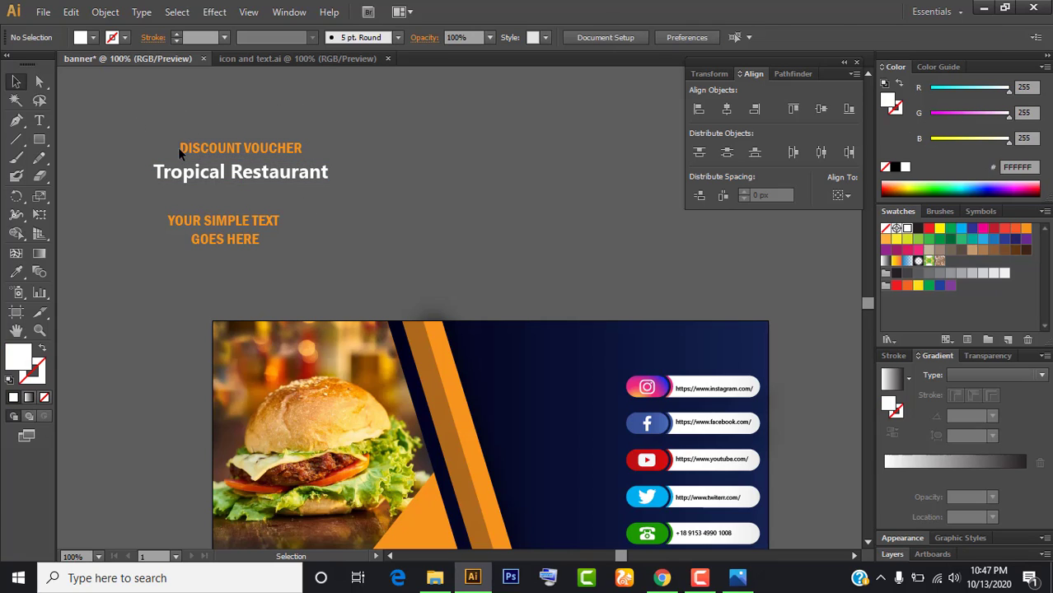
pyautogui.moveTo(178, 147)
pyautogui.mouseDown()
pyautogui.moveTo(295, 179)
pyautogui.moveTo(598, 374)
pyautogui.mouseUp()
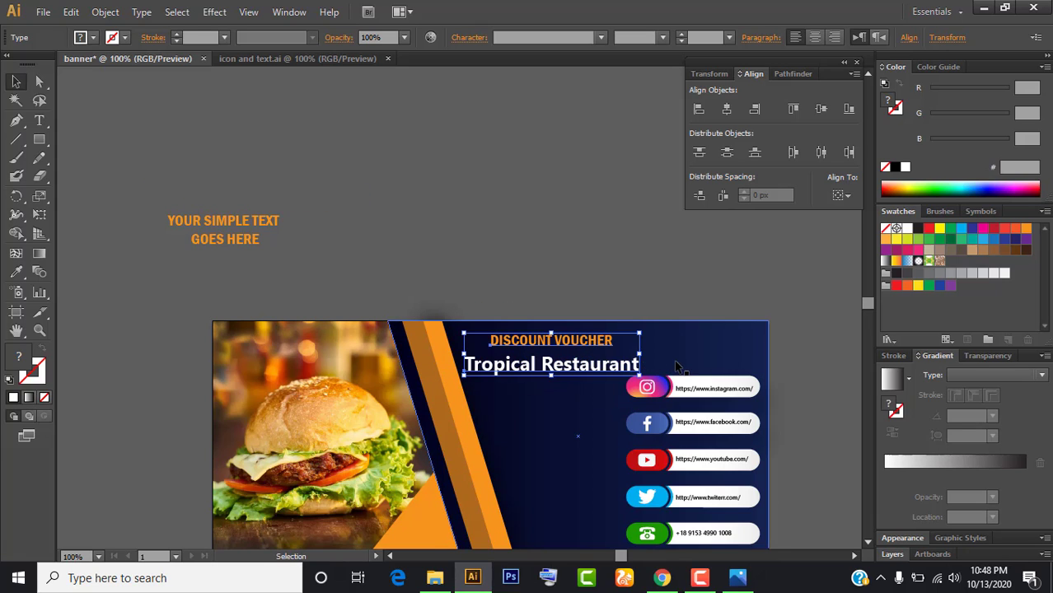
pyautogui.click(332, 234)
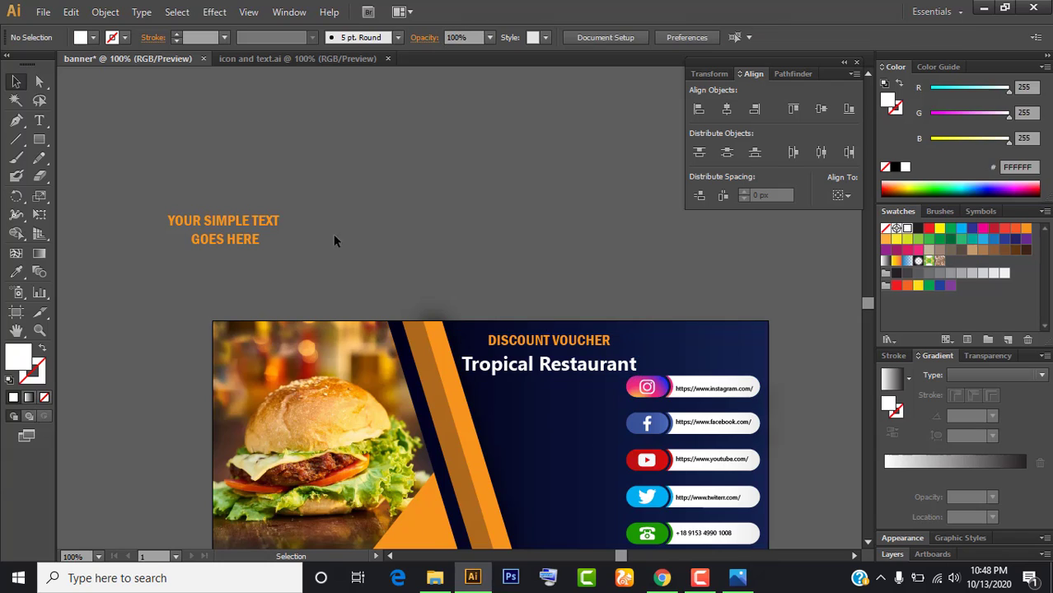
pyautogui.moveTo(220, 249); pyautogui.dragTo(566, 462)
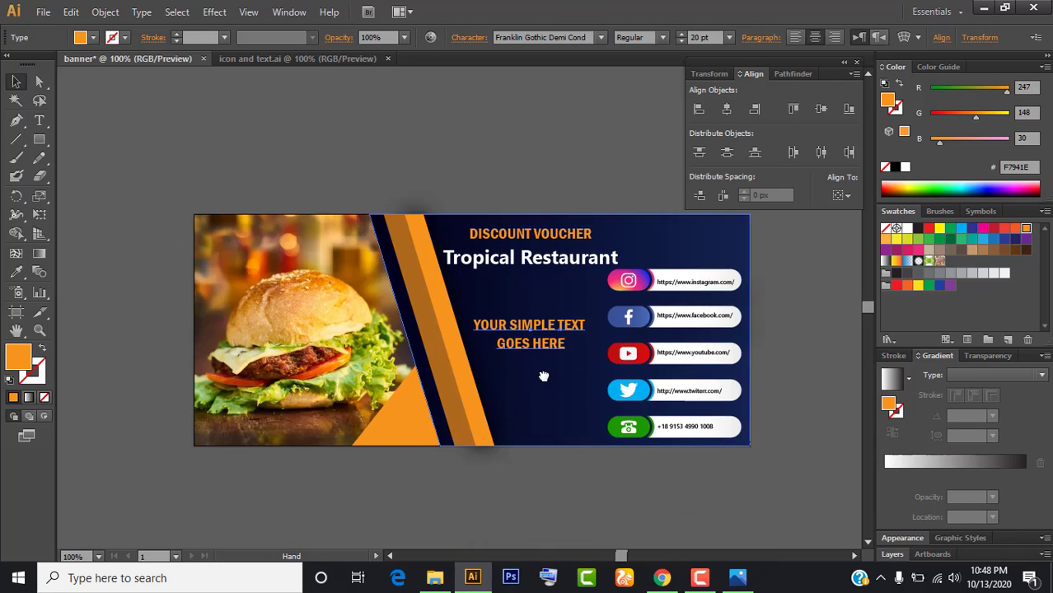
pyautogui.scroll(-3, 560, 395)
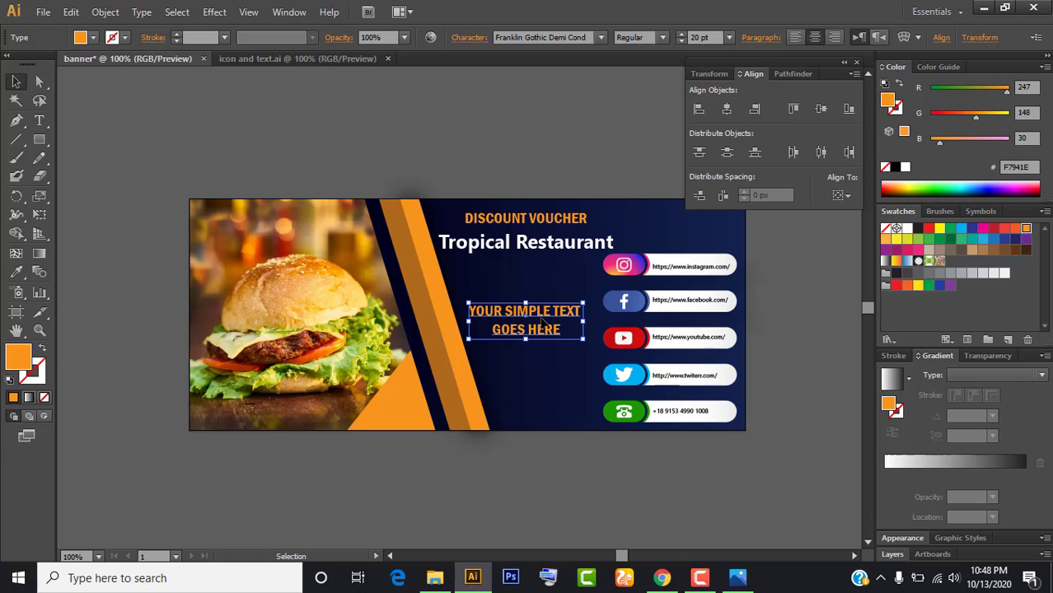
pyautogui.click(536, 306)
pyautogui.click(536, 310)
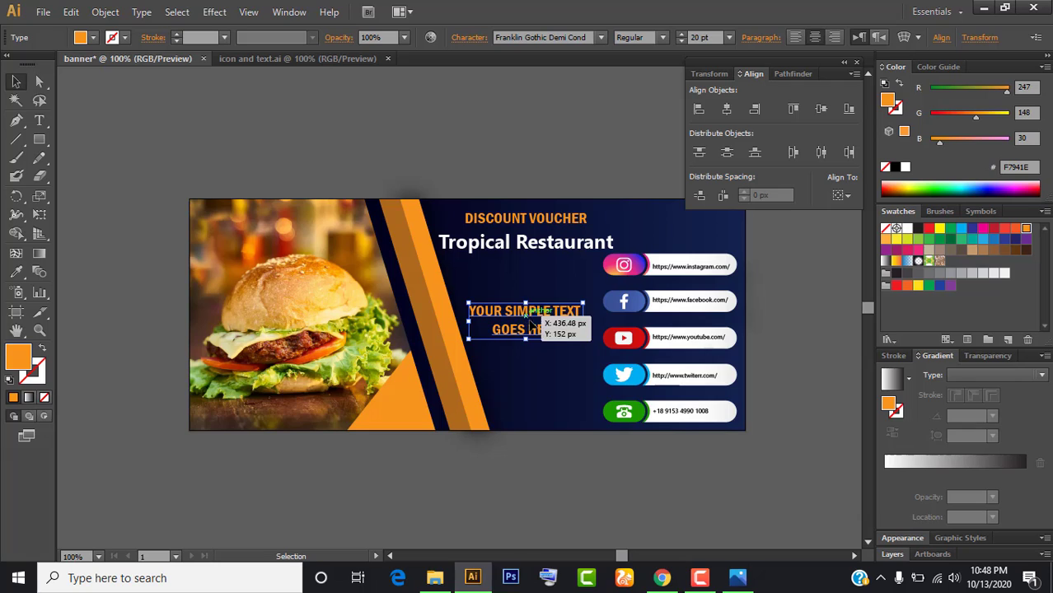
pyautogui.moveTo(537, 333); pyautogui.dragTo(482, 333)
pyautogui.press('Escape')
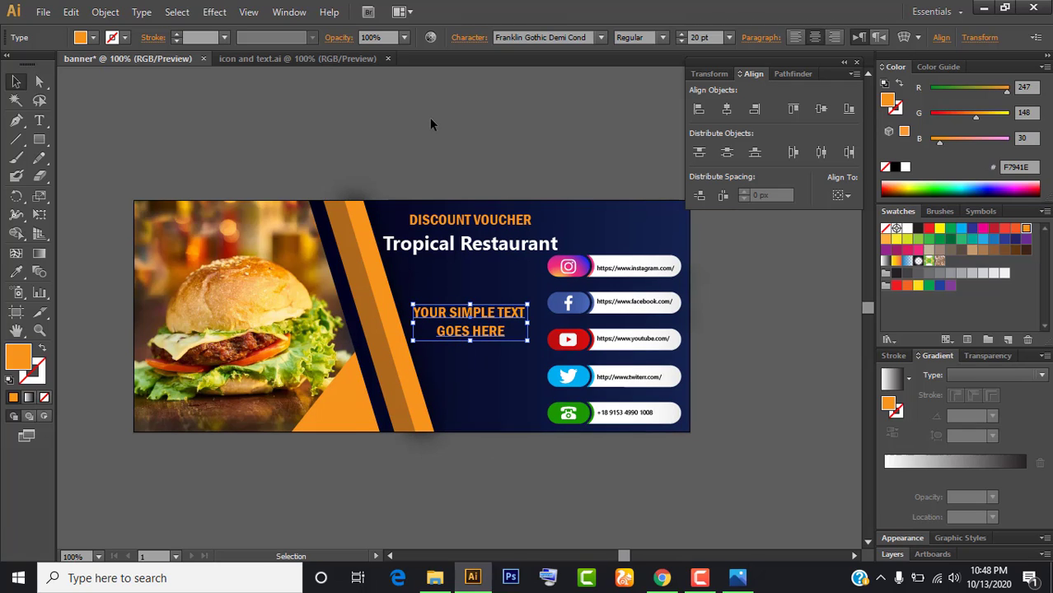
pyautogui.click(430, 117)
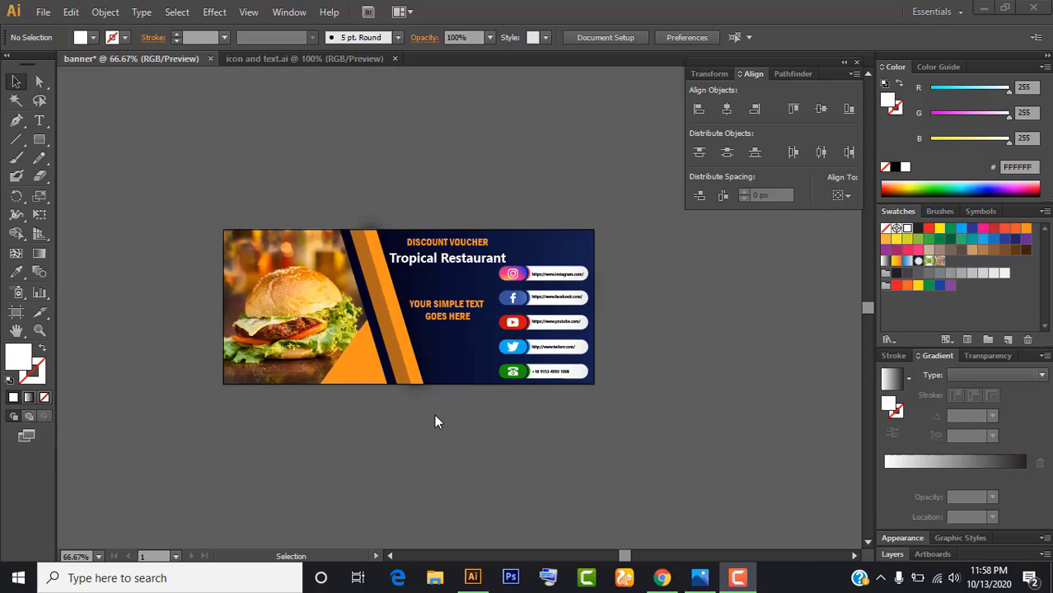
# - Add a '40%' text line below the banner
pyautogui.click(48, 119)
pyautogui.click(346, 424)
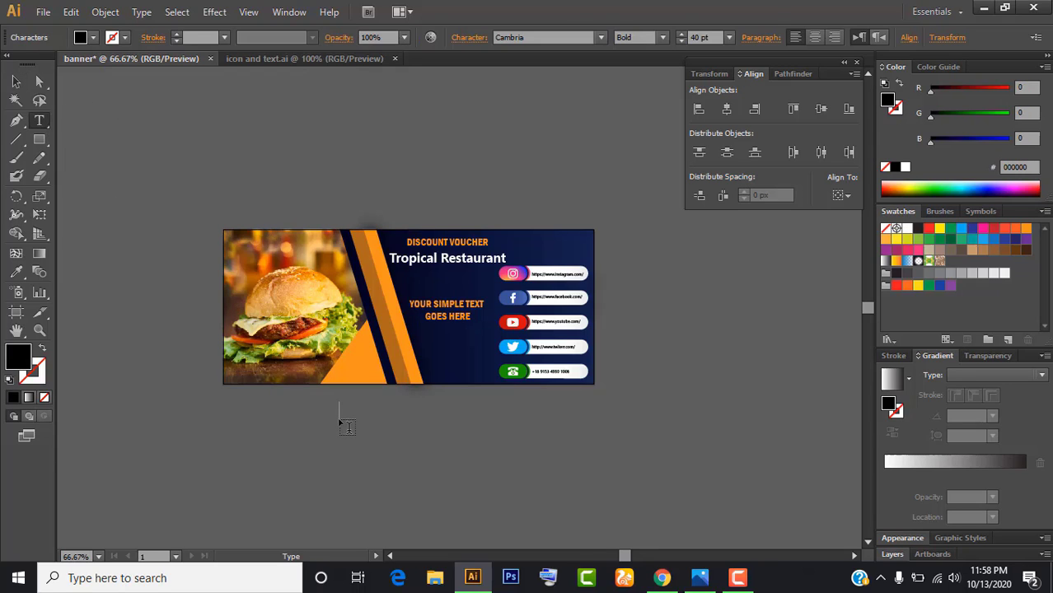
pyautogui.write('40%')
pyautogui.click(16, 81)
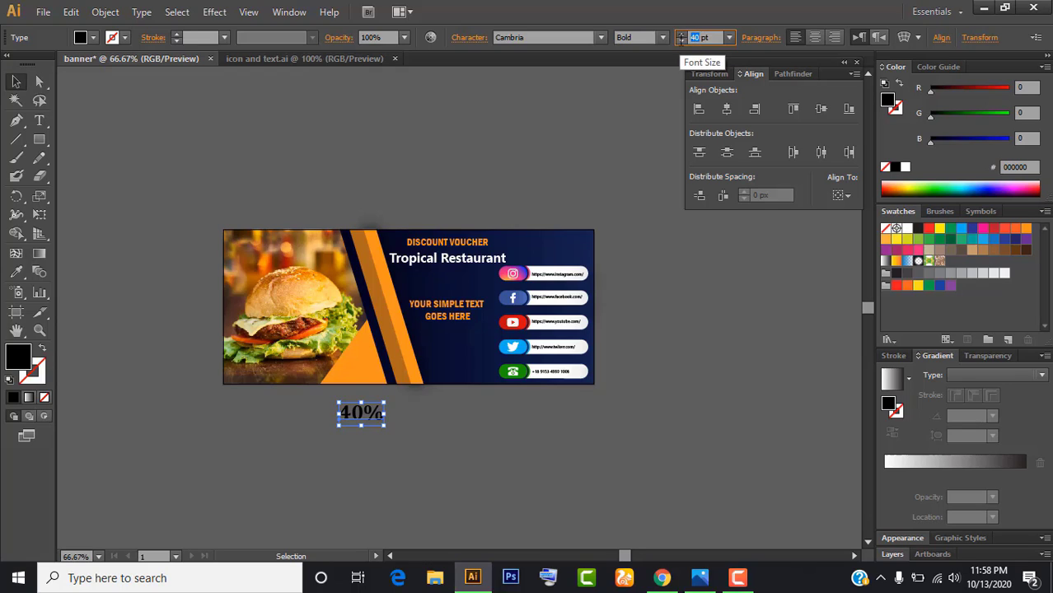
# - Make the 40% text white in Cambria Bold 40 pt and move it onto the banner's lower part
pyautogui.click(698, 38)
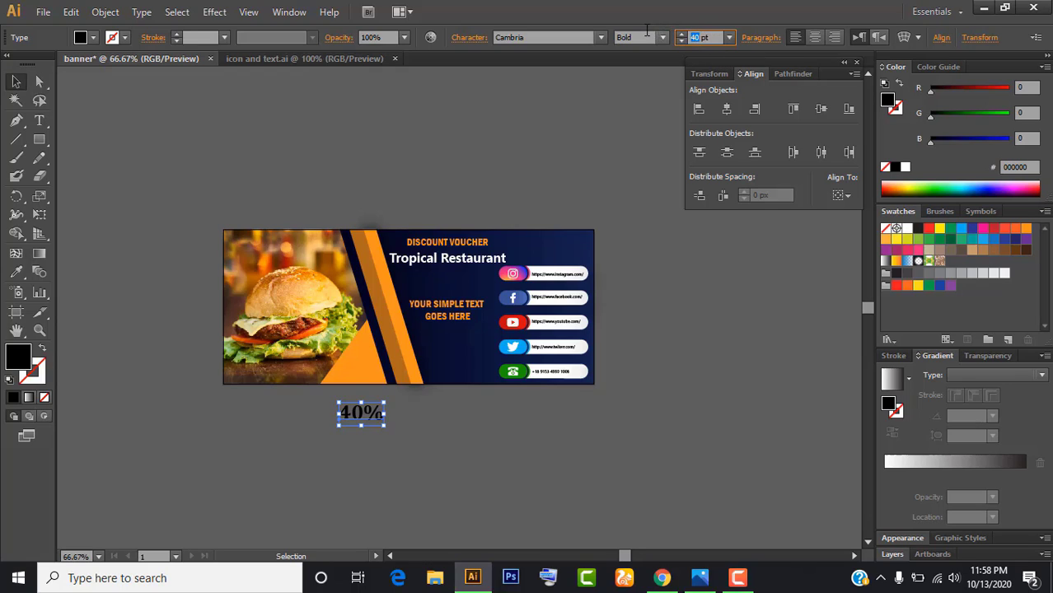
pyautogui.click(906, 167)
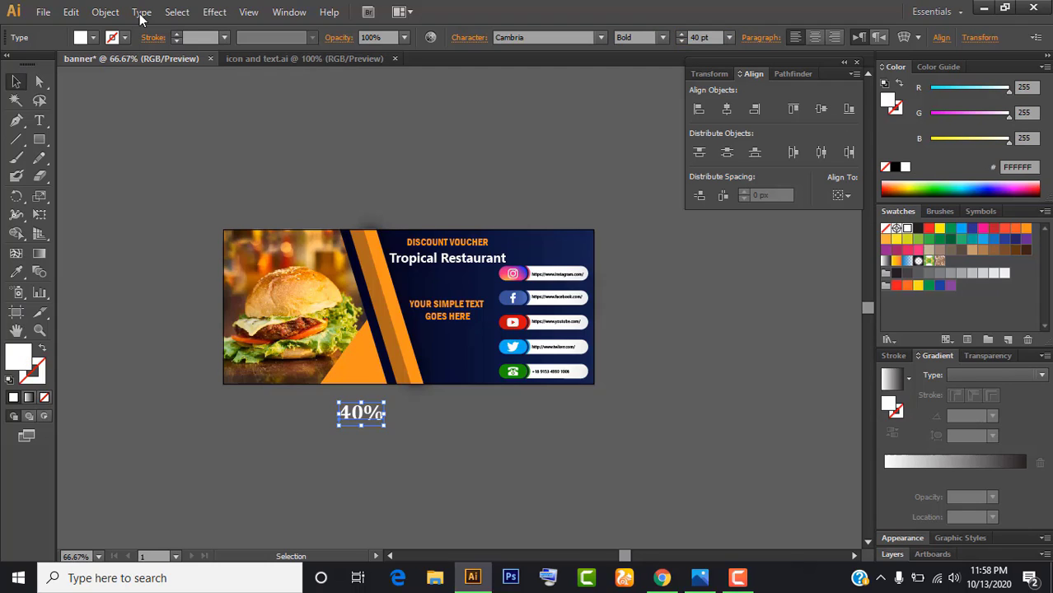
pyautogui.click(238, 144)
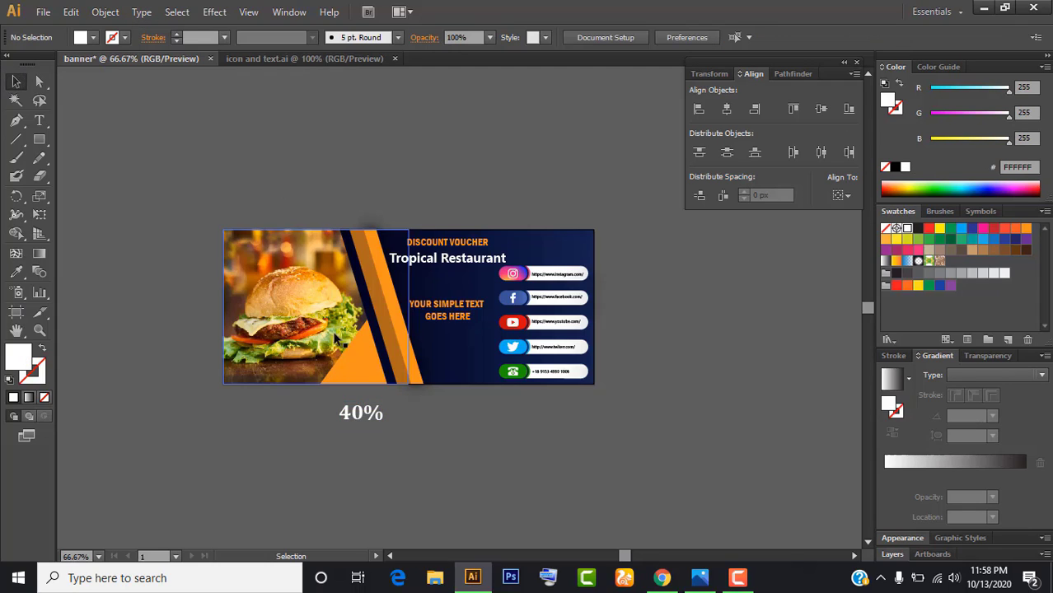
pyautogui.moveTo(355, 407); pyautogui.dragTo(346, 373)
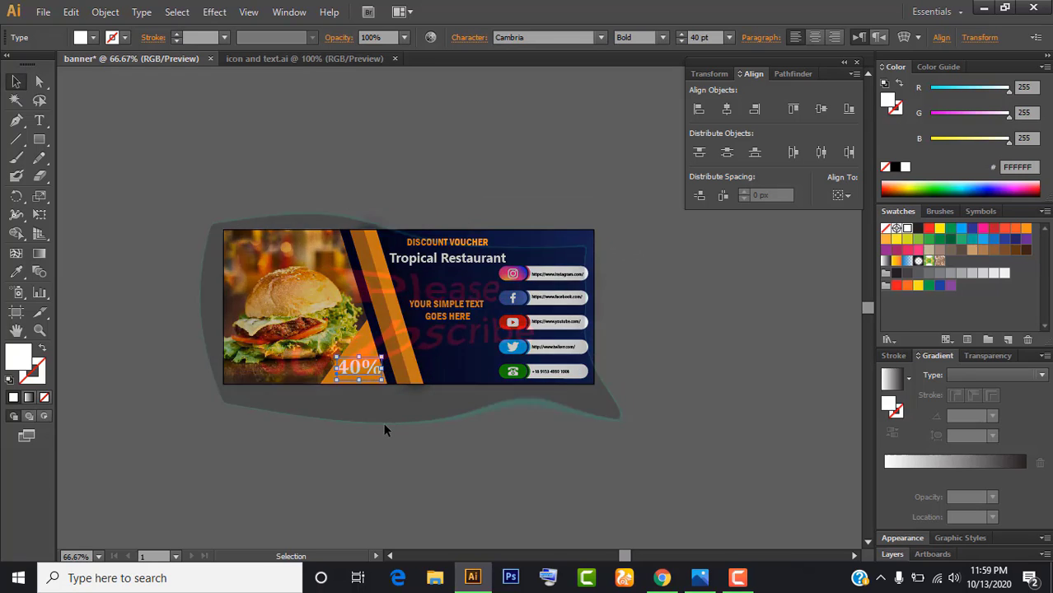